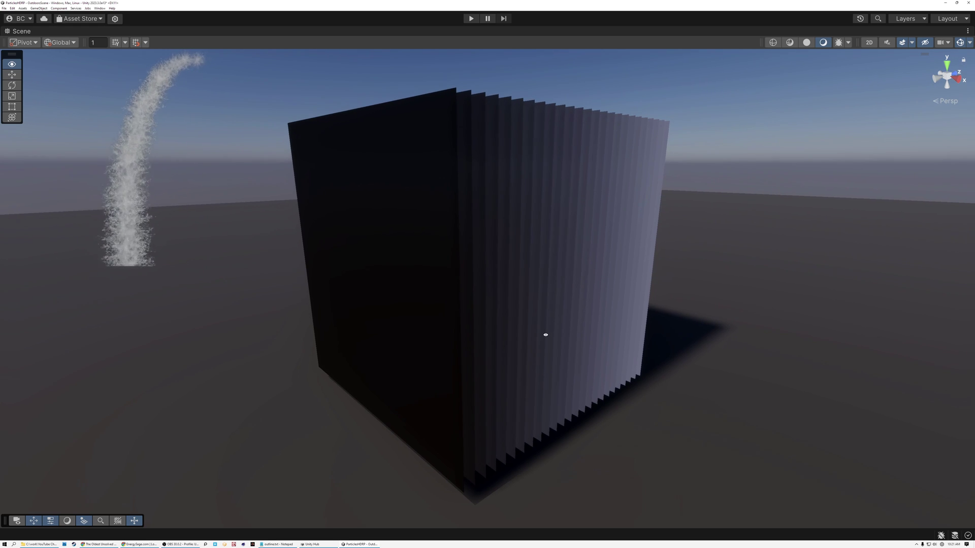
Step: Select the large stack of planes in the scene and examine its layered cards from several angles
click(551, 287)
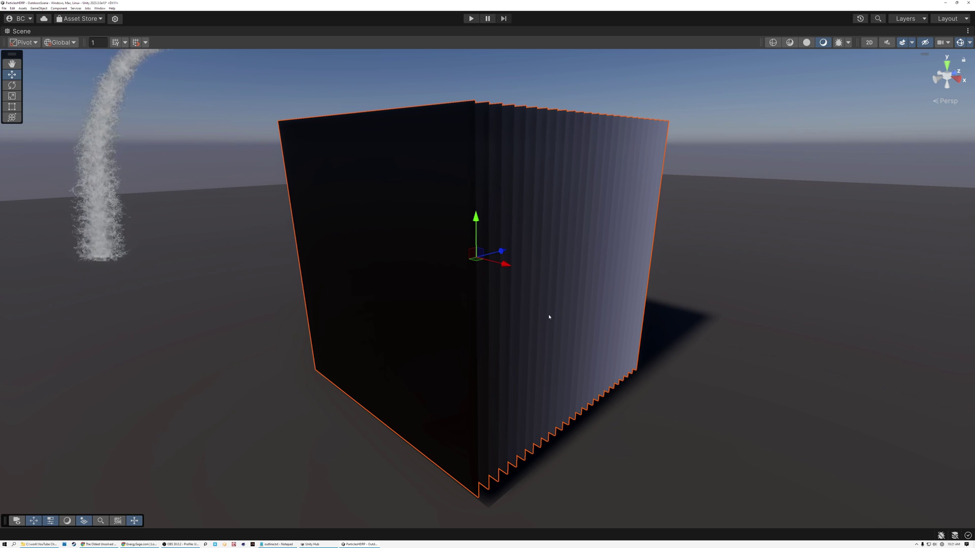
alt+drag(553, 351, 645, 376)
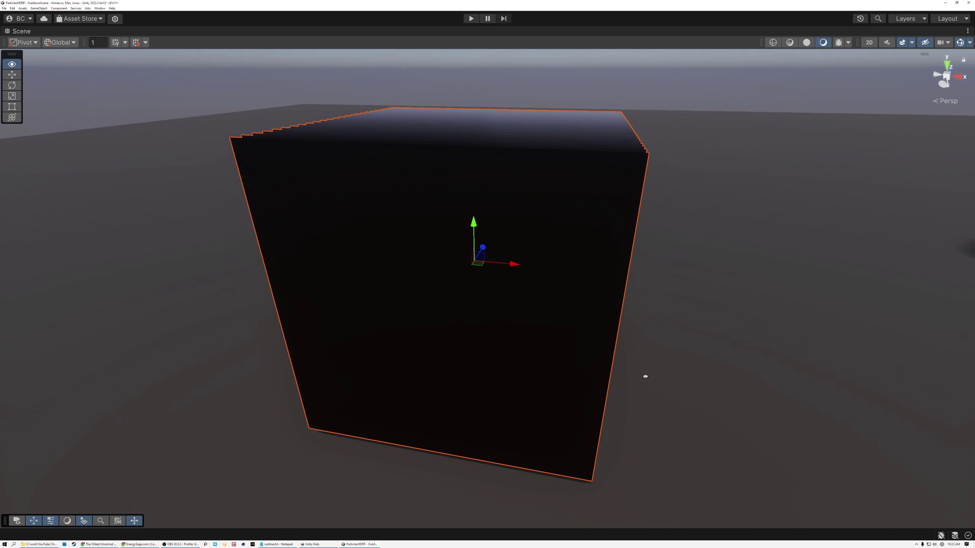
alt+drag(646, 376, 577, 366)
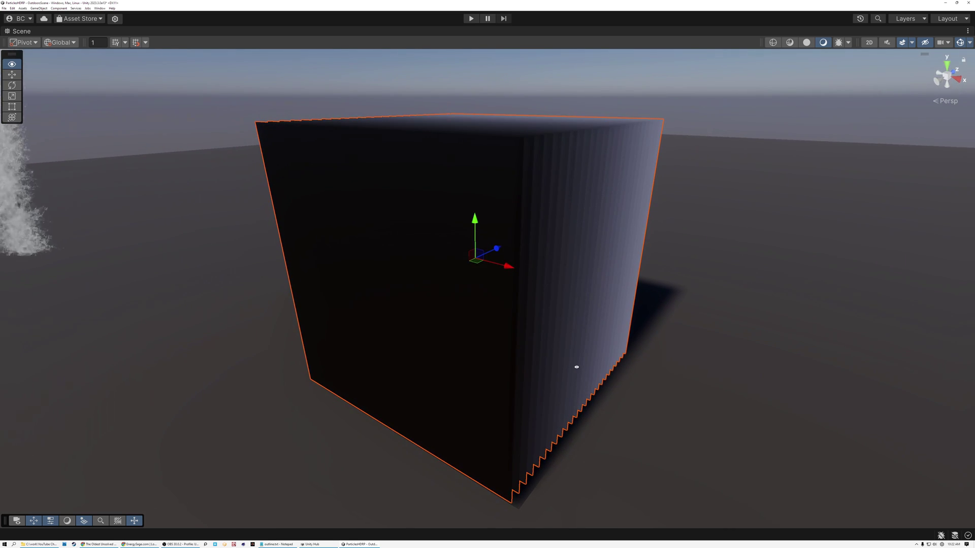
alt+drag(577, 367, 577, 353)
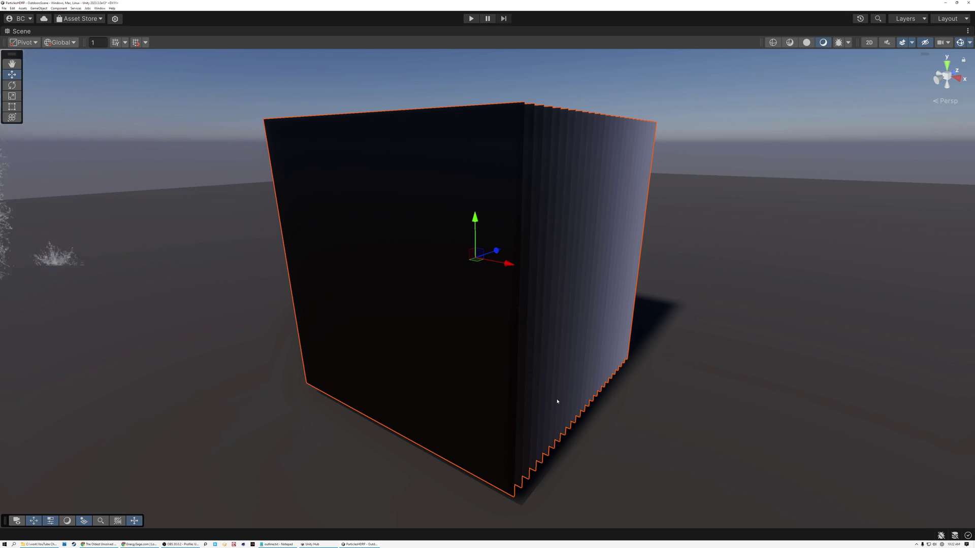
alt+drag(584, 386, 552, 370)
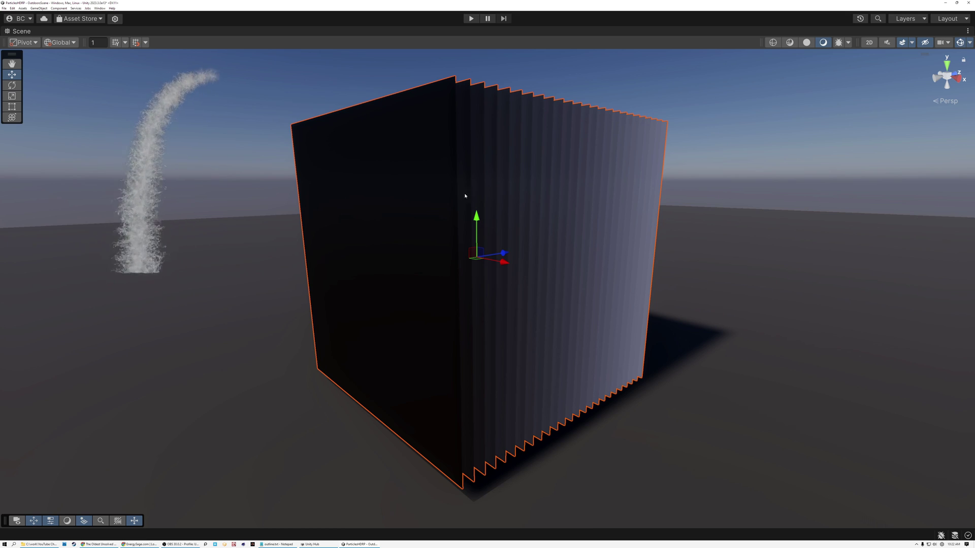
Step: Restore the full editor layout and create a Sub Graph named Billboard in the Shader Graph folder
double_click(19, 31)
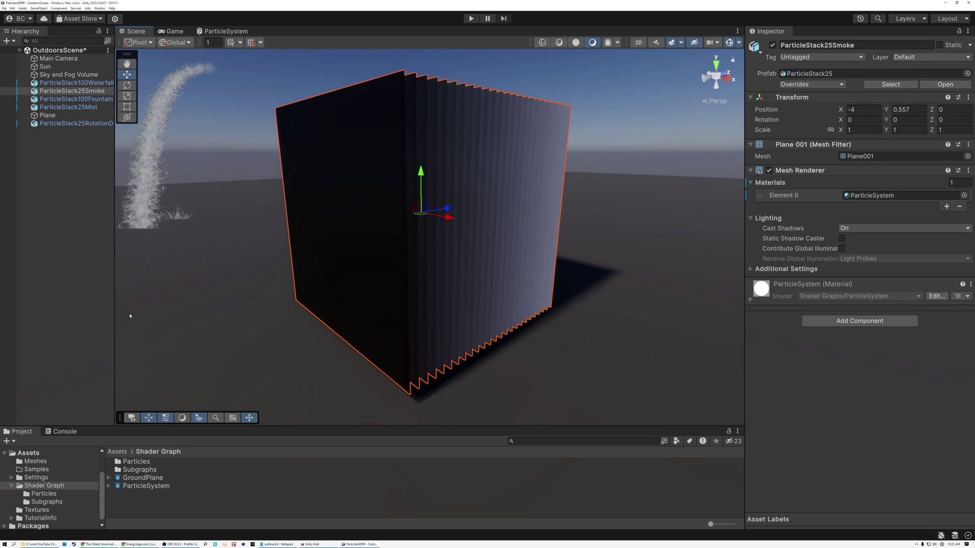
right_click(139, 512)
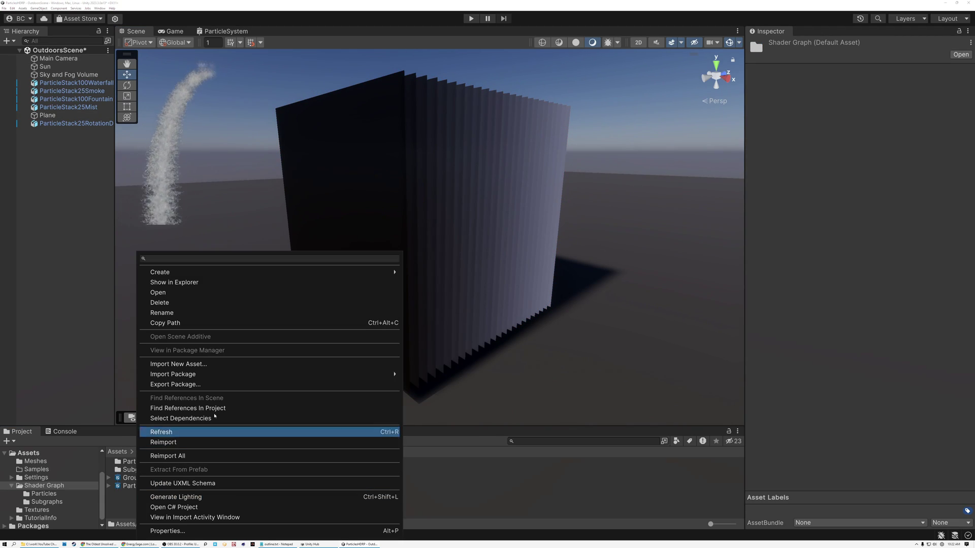
mouse_move(215, 275)
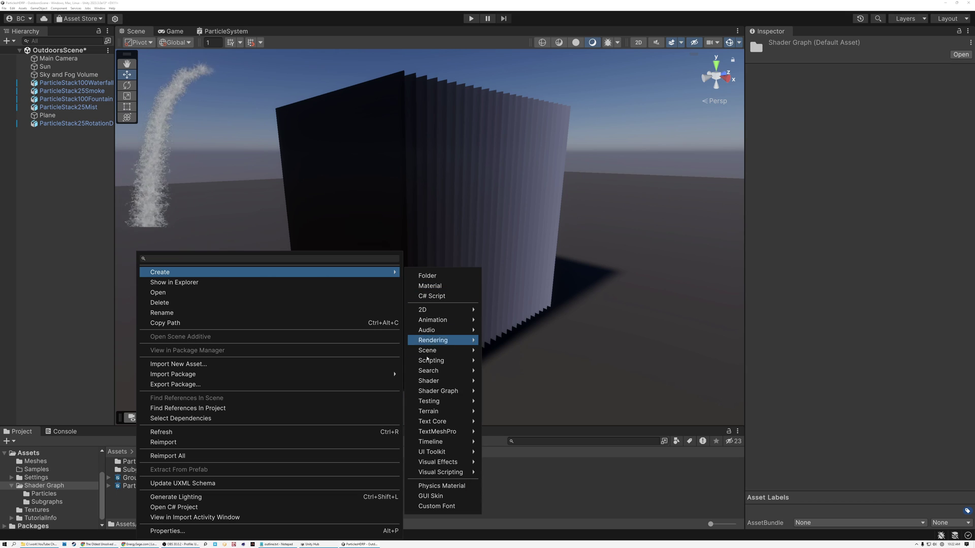
mouse_move(438, 392)
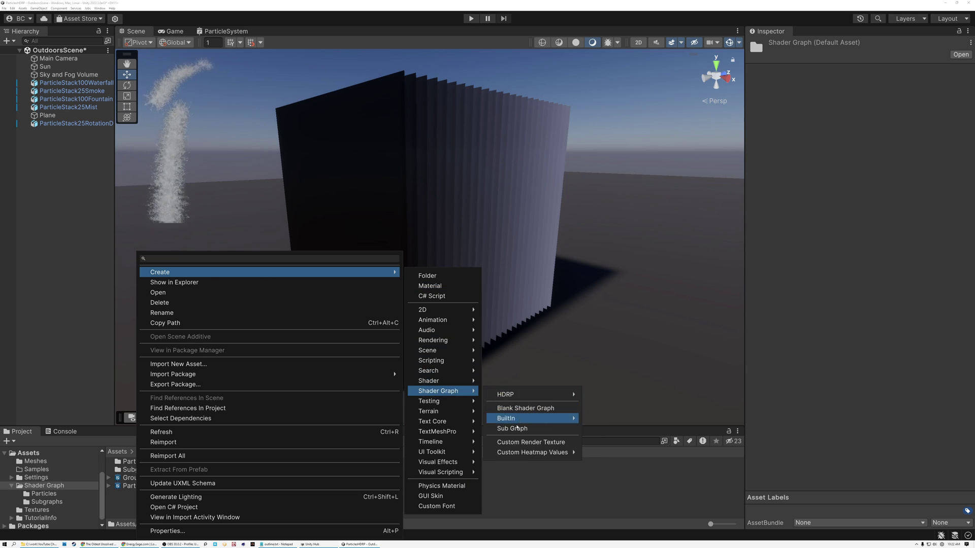
click(512, 428)
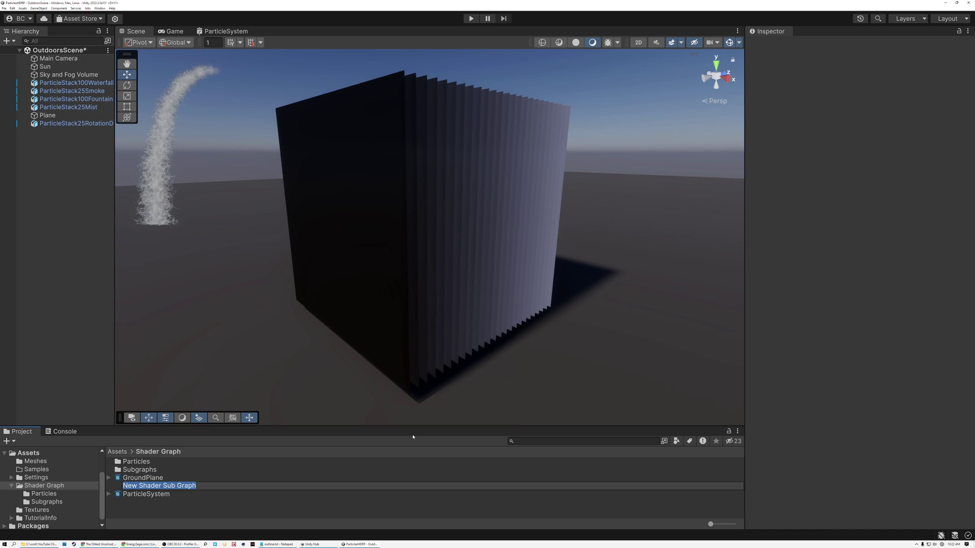
text(Billb)
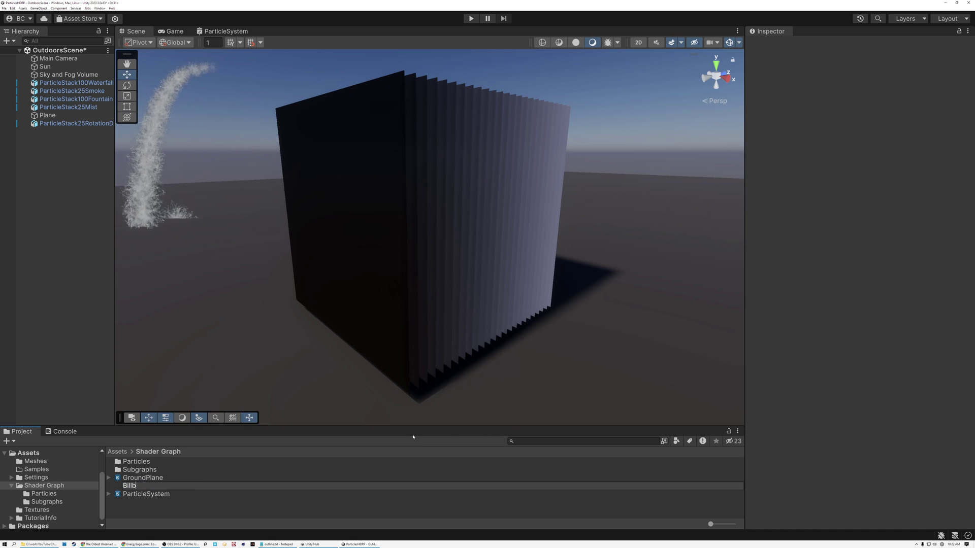
text(oard)
key(Return)
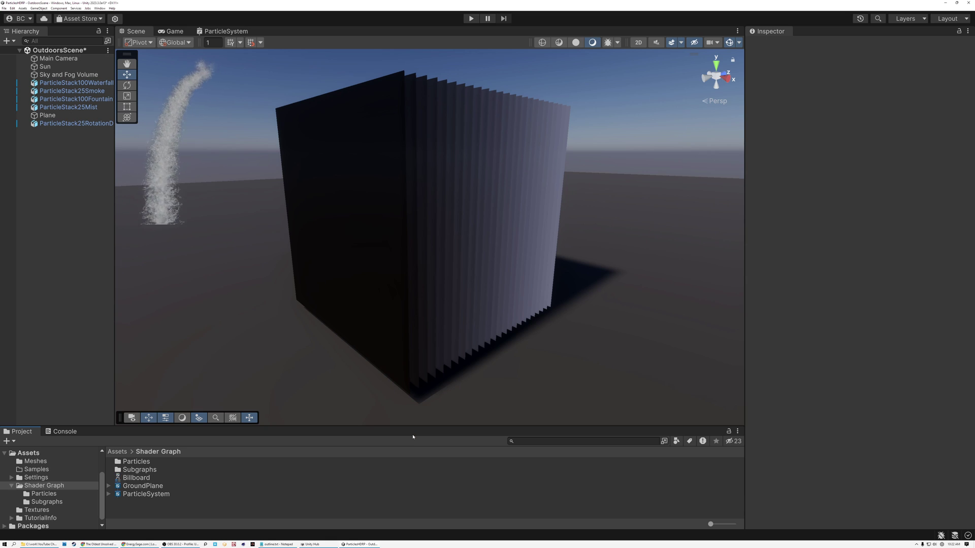
Step: Open the Billboard sub graph for editing and add a Position node to it
double_click(135, 480)
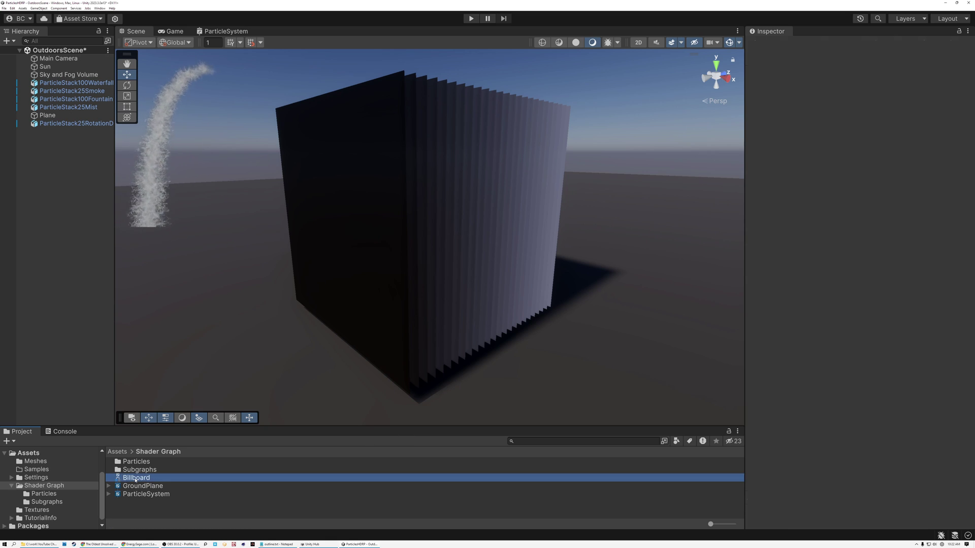
scroll(492, 209, up, 3)
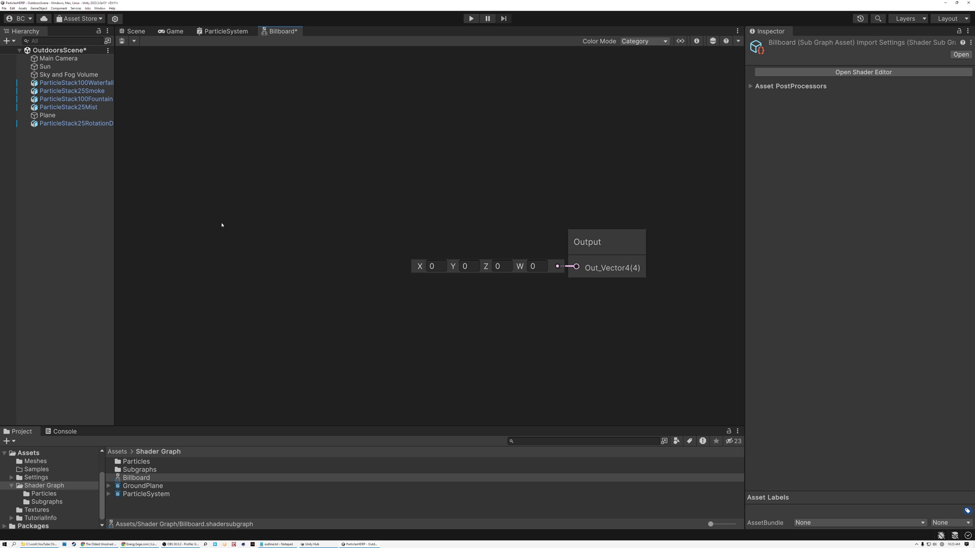
key(space)
text(ps)
key(BackSpace)
text(io)
key(BackSpace)
key(BackSpace)
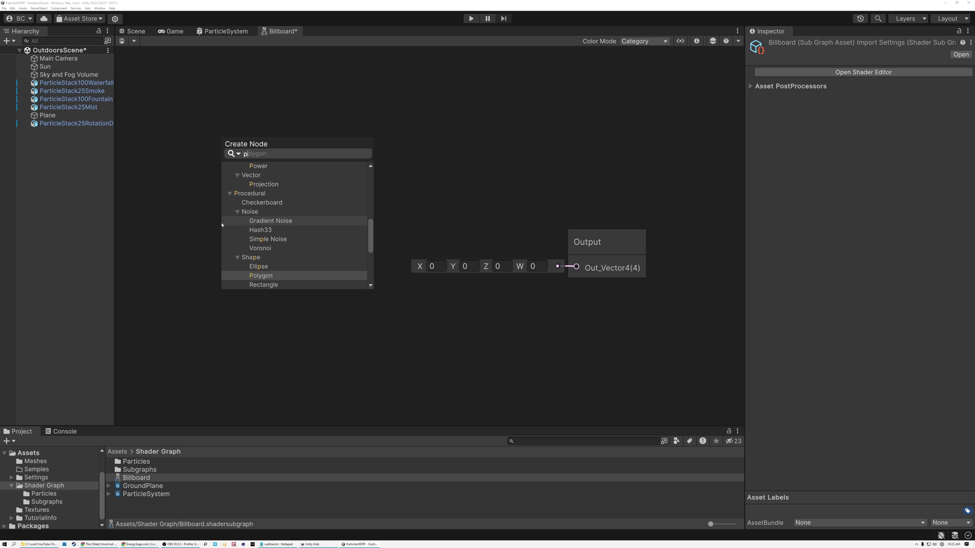
text(os)
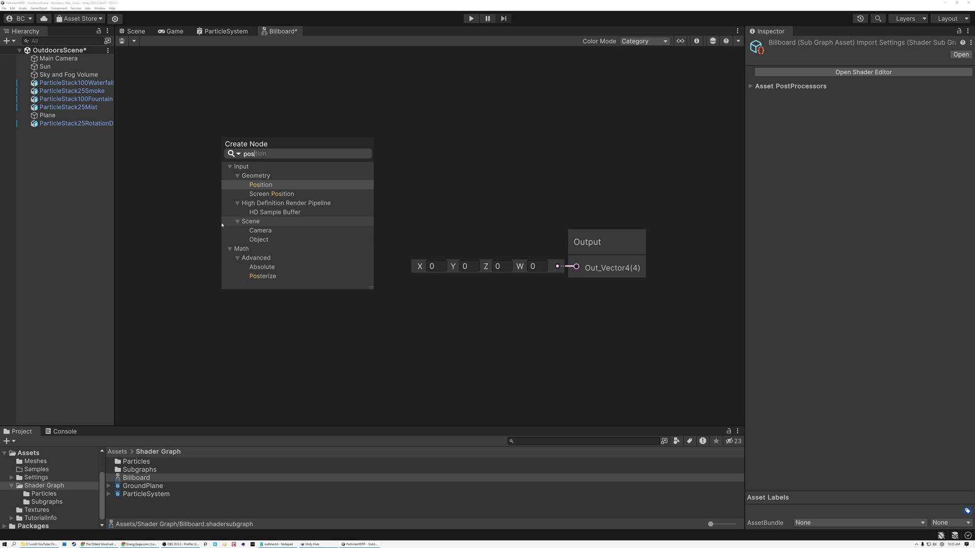
double_click(261, 184)
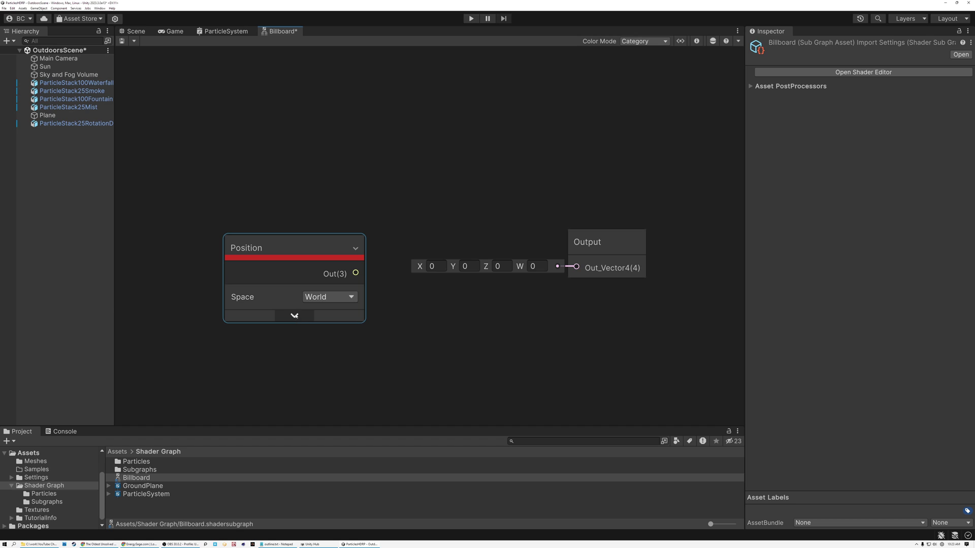
Step: Set the Position node's space to Object and place the node well away from the Output node
click(318, 297)
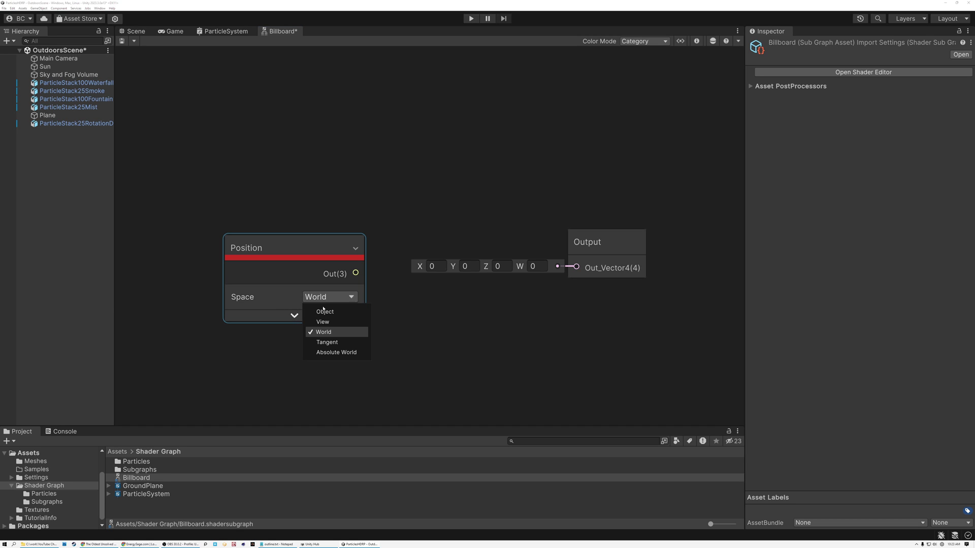
click(324, 312)
drag(308, 256, 238, 251)
middle_drag(313, 263, 605, 261)
drag(479, 248, 211, 220)
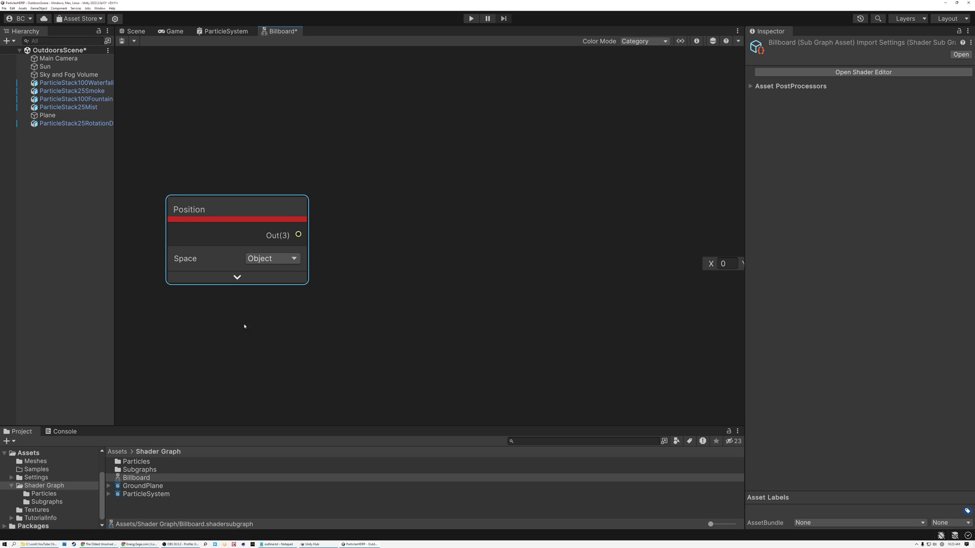
Step: Feed the Position output into input A of a new Multiply node, collapse its preview and arrange both nodes
drag(298, 235, 414, 278)
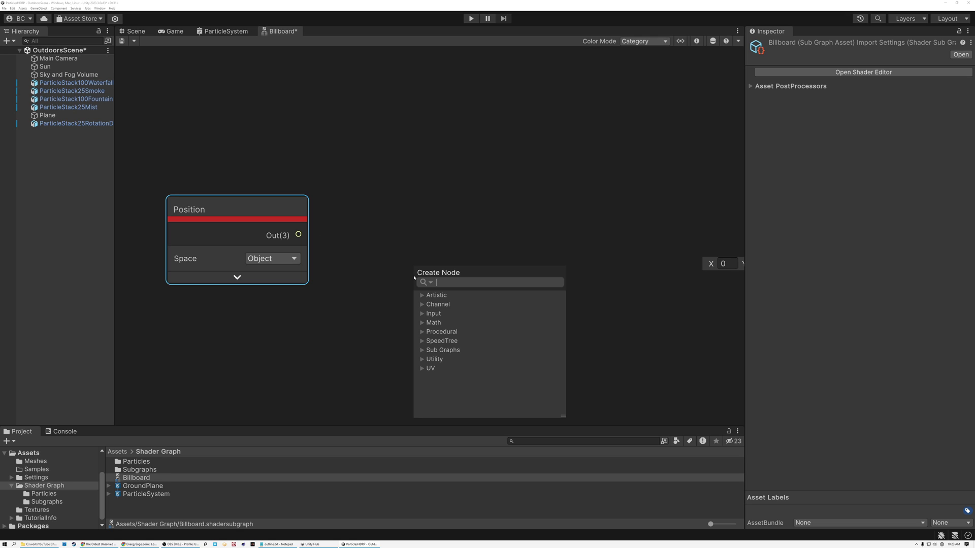
text(mul)
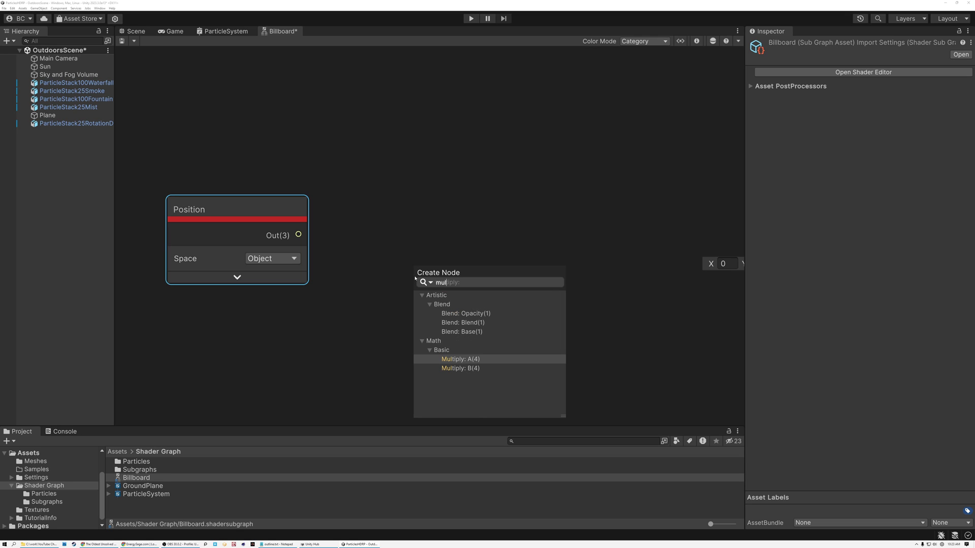
click(465, 360)
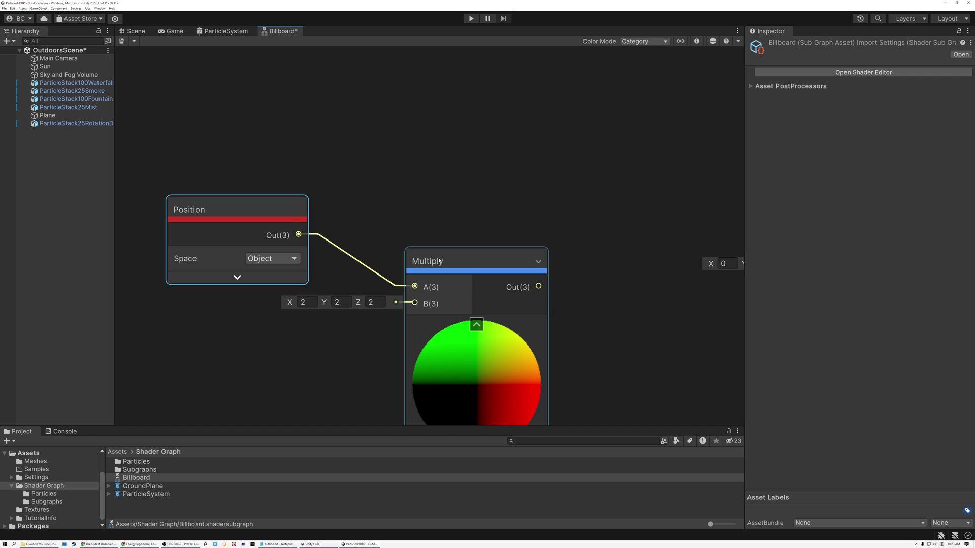
drag(463, 359, 533, 359)
click(547, 307)
drag(508, 246, 515, 271)
drag(246, 209, 339, 179)
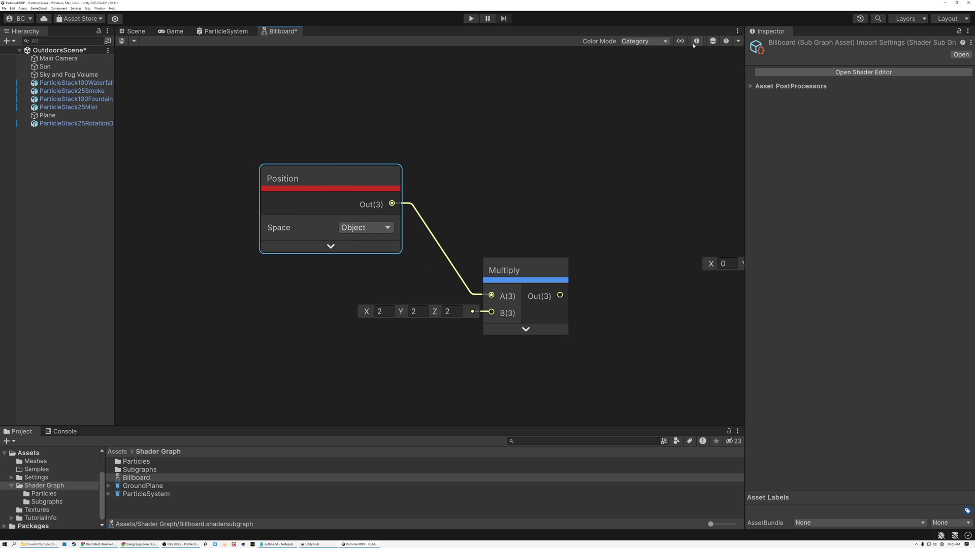
Step: Show the Blackboard and add a Vector 3 property named Position and a Float property named Scale
click(680, 42)
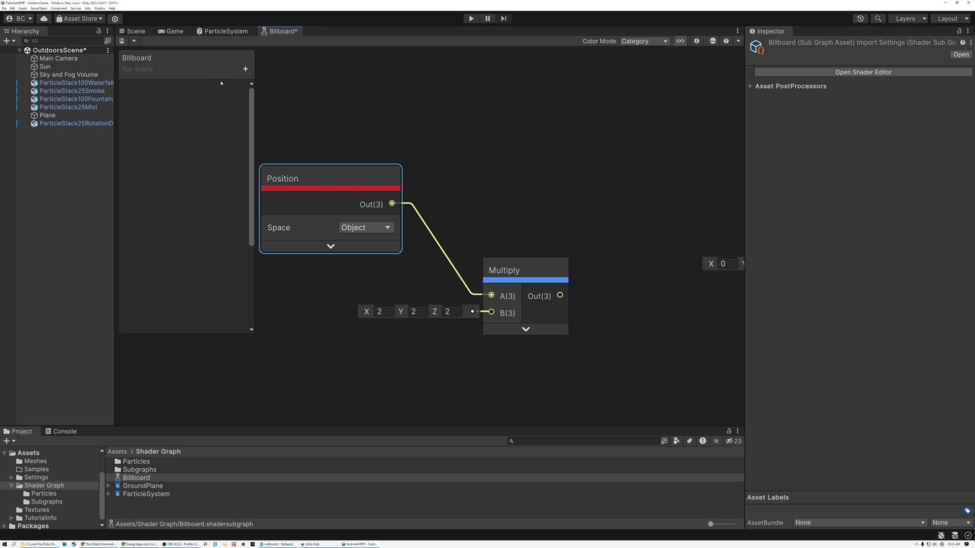
click(245, 69)
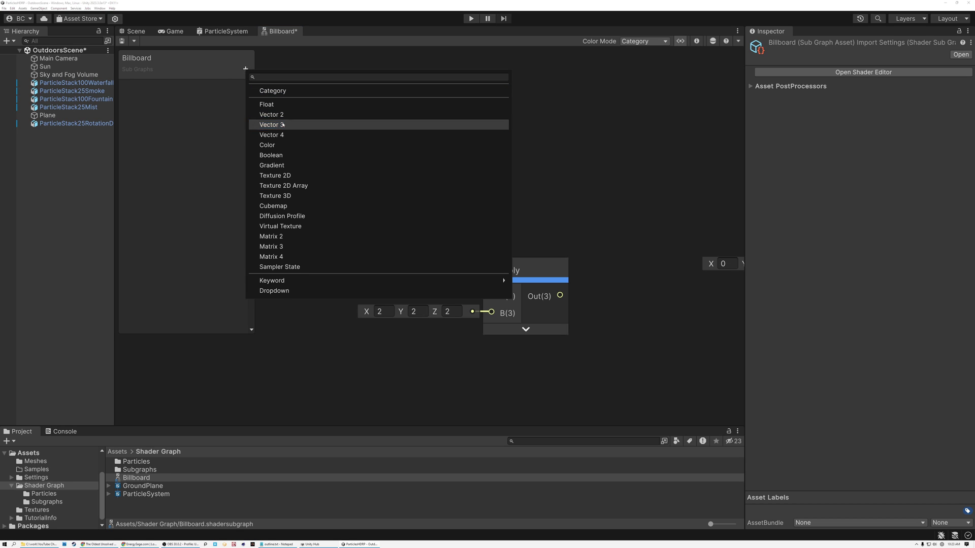
click(283, 124)
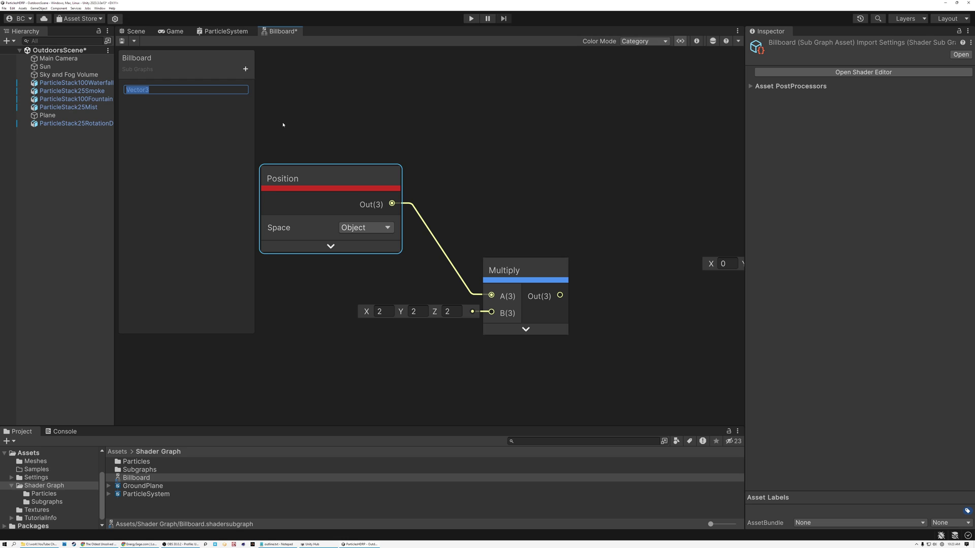
key(Return)
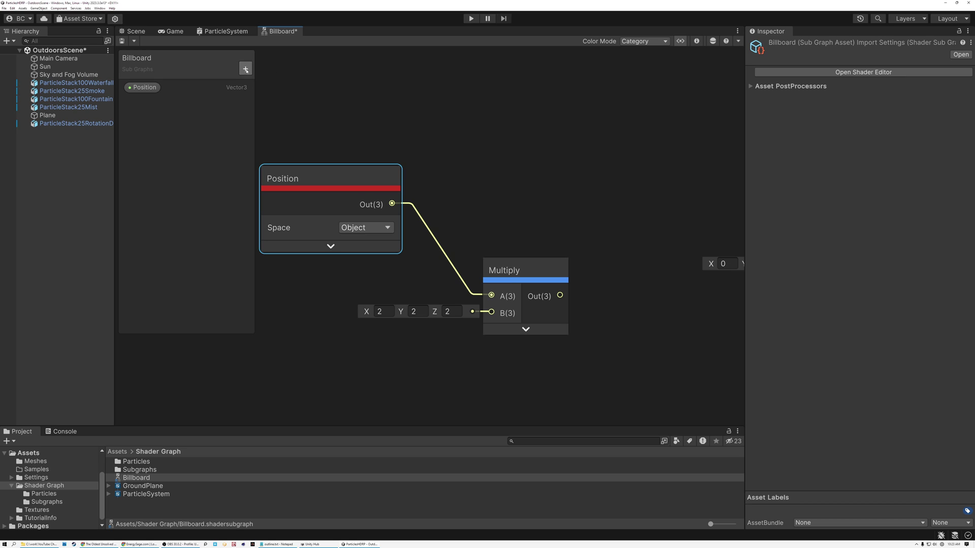
click(246, 70)
click(278, 106)
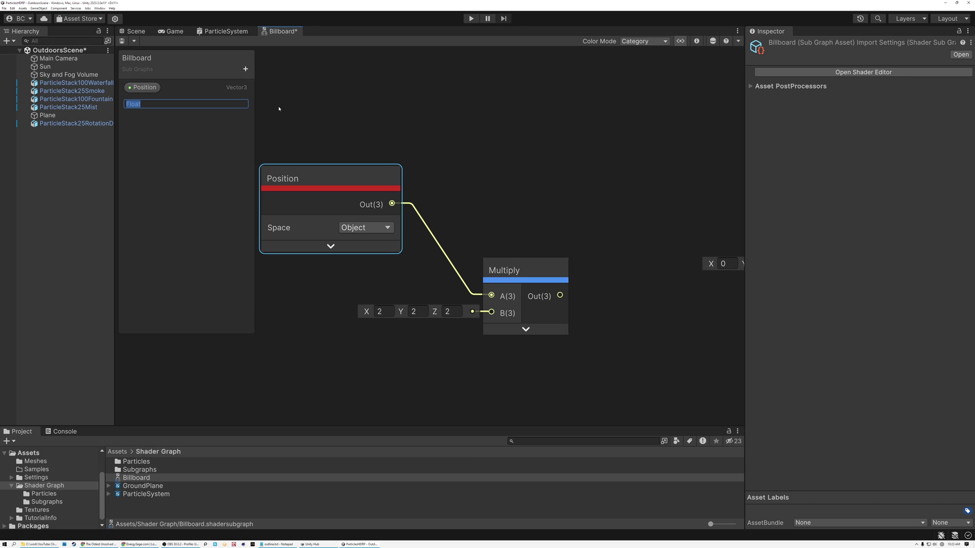
key(Return)
Step: Place the Scale property as a node in the graph below the Multiply node
middle_drag(500, 214, 529, 137)
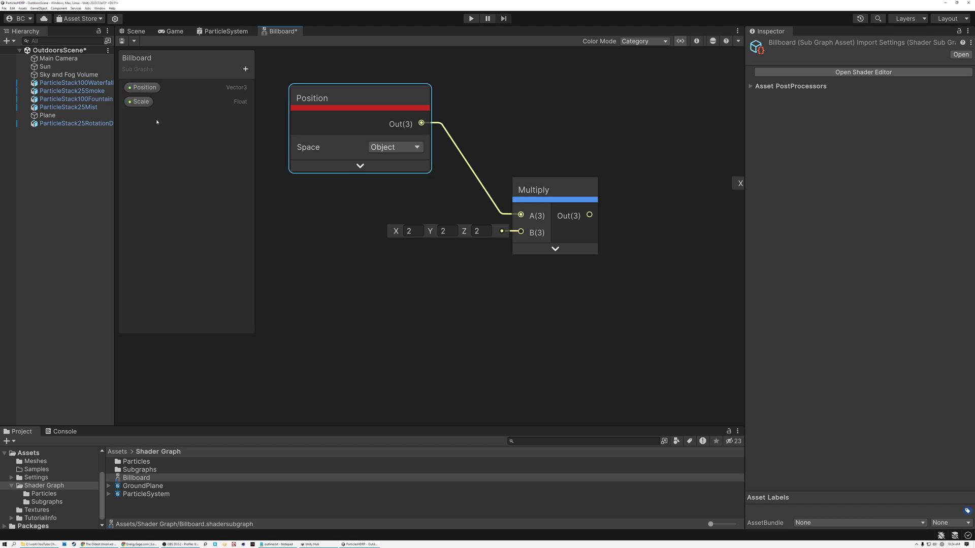
drag(138, 102, 341, 328)
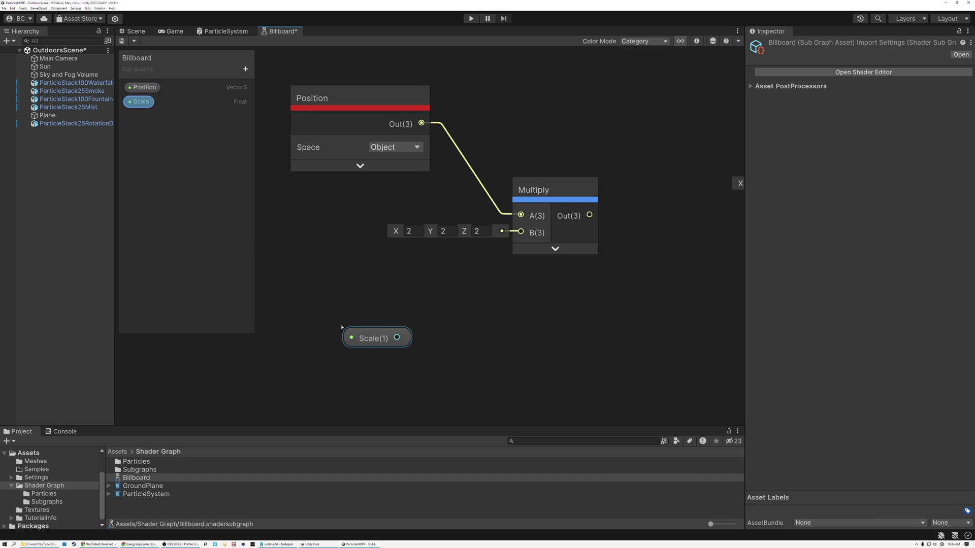
click(394, 318)
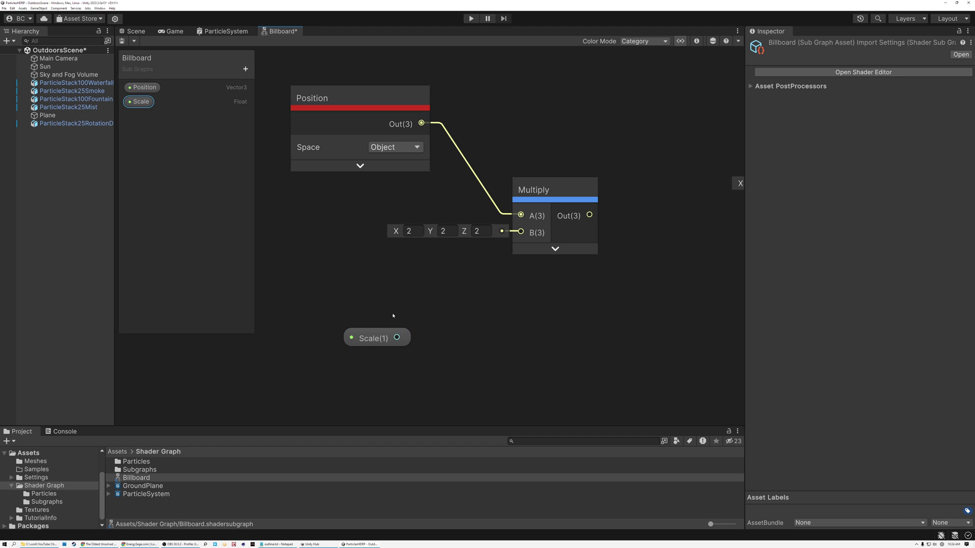
Step: Add an Object node and arrange it between the Position node and the Scale property node
key(space)
text(objec)
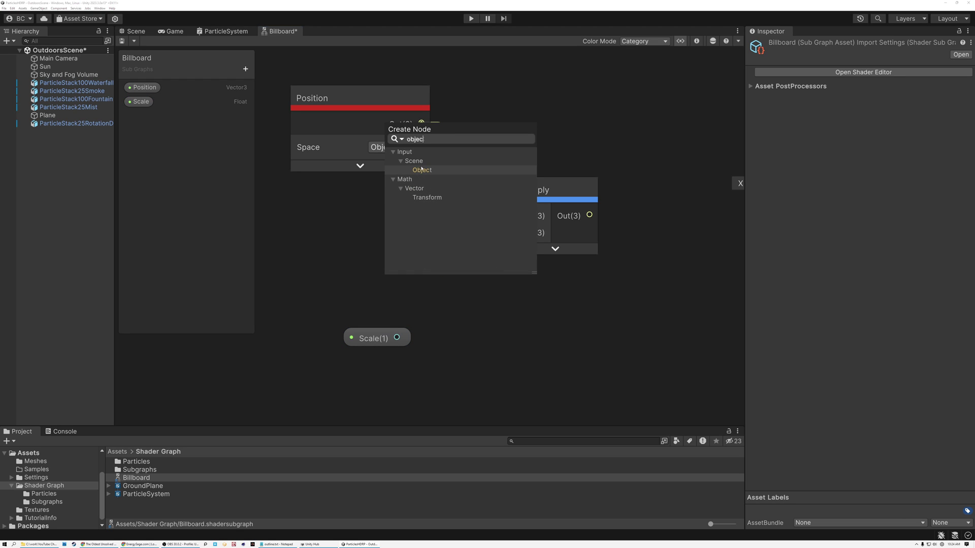
key(Return)
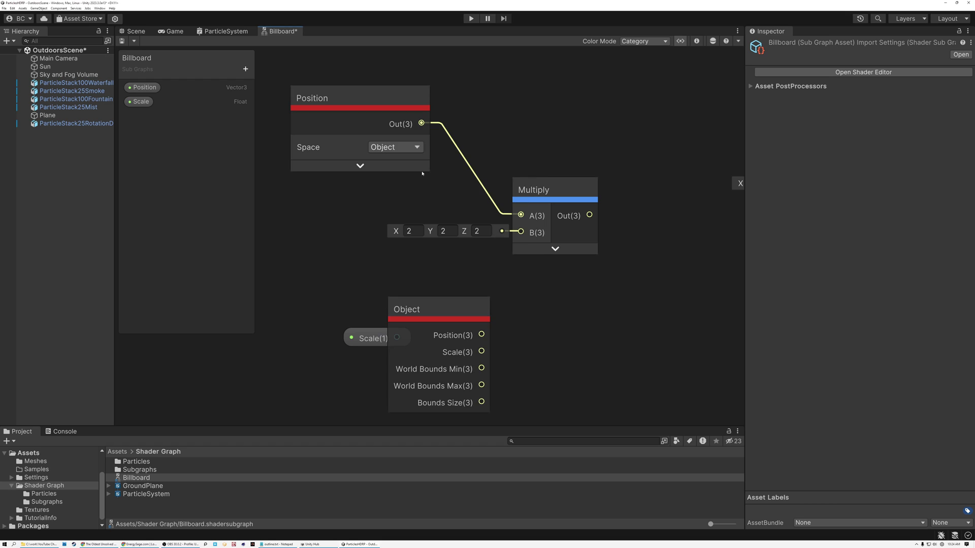
drag(439, 309, 329, 224)
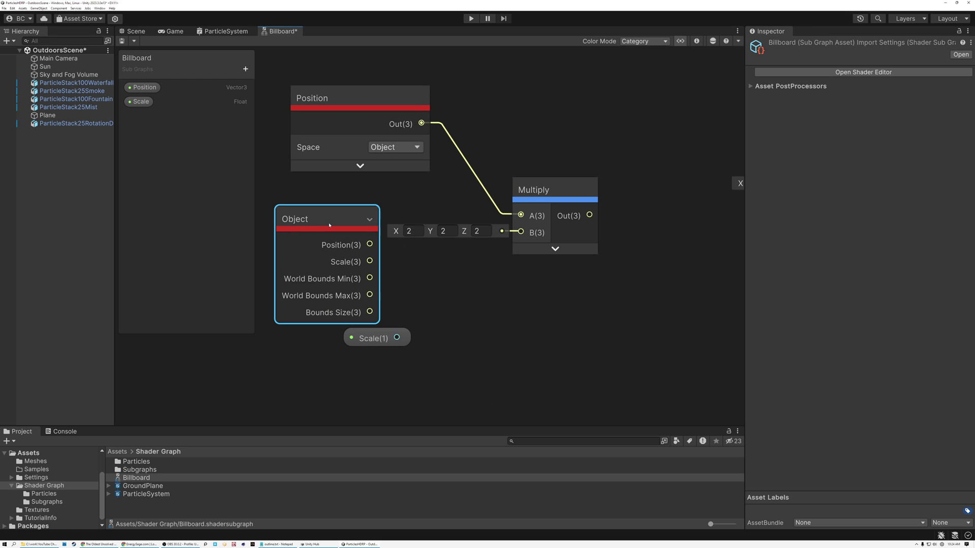
drag(384, 340, 387, 395)
drag(335, 194, 370, 266)
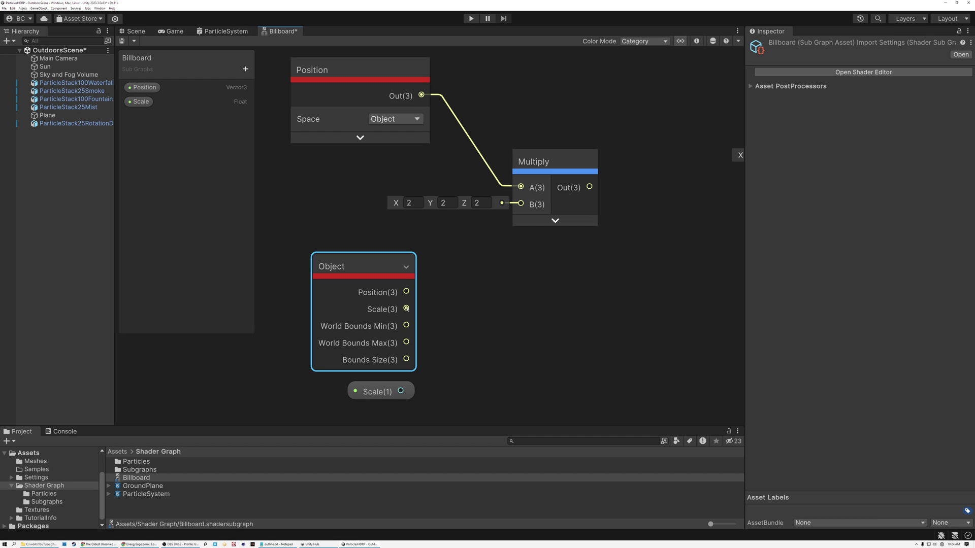
Step: Multiply the Object node's Scale output by the Scale property in a new Multiply node, with its preview collapsed
drag(406, 309, 453, 332)
text(mul)
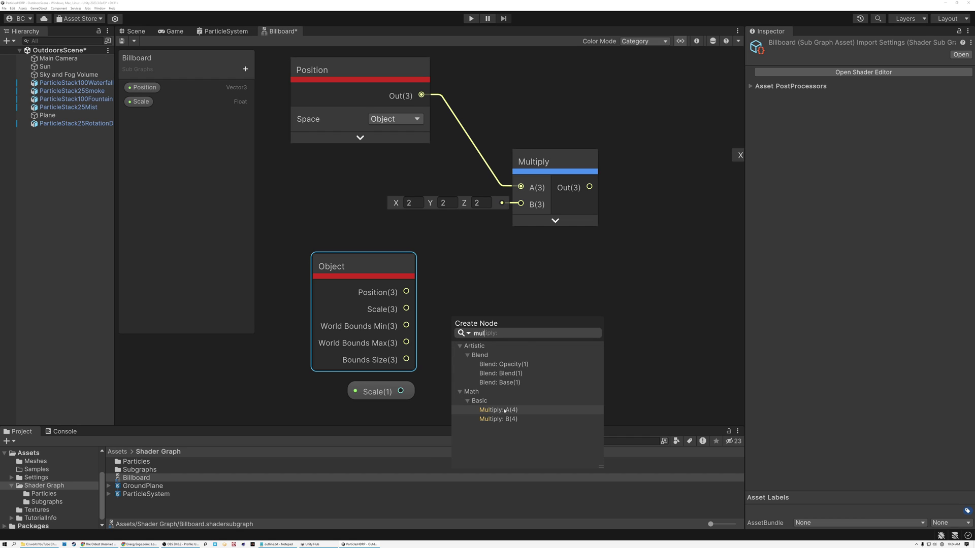
click(505, 410)
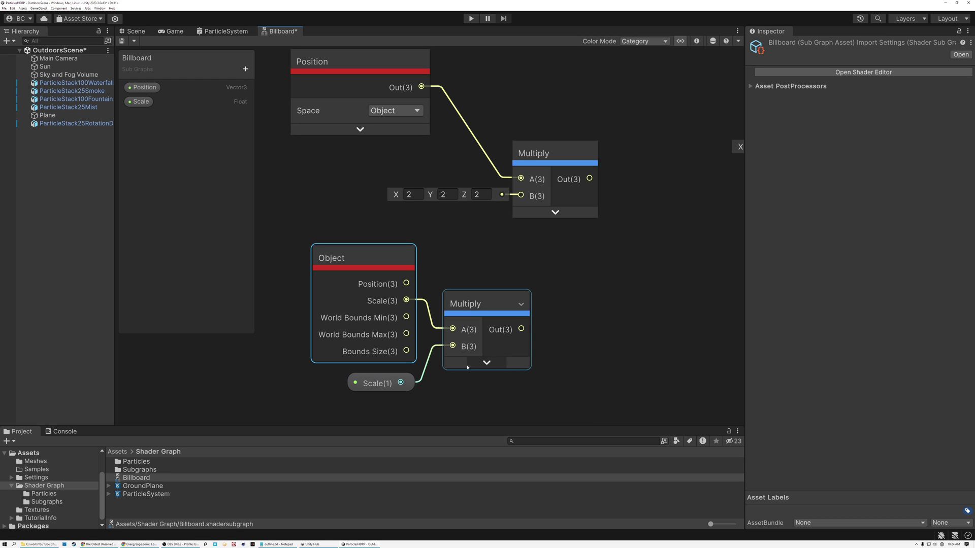
drag(387, 389, 389, 351)
click(384, 351)
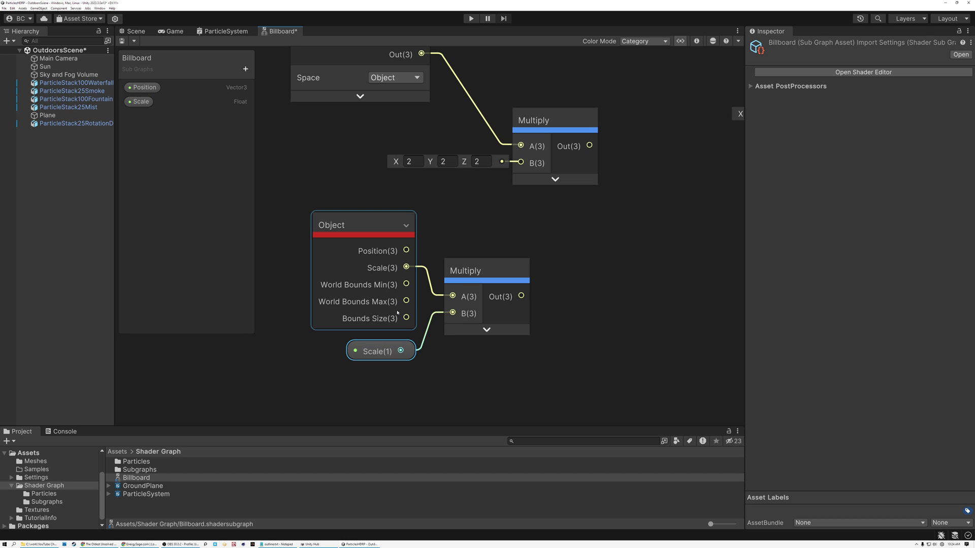
Step: Hide the Object node's unused outputs and arrange it compactly with the Scale property and the new Multiply node
click(406, 227)
drag(346, 224, 394, 279)
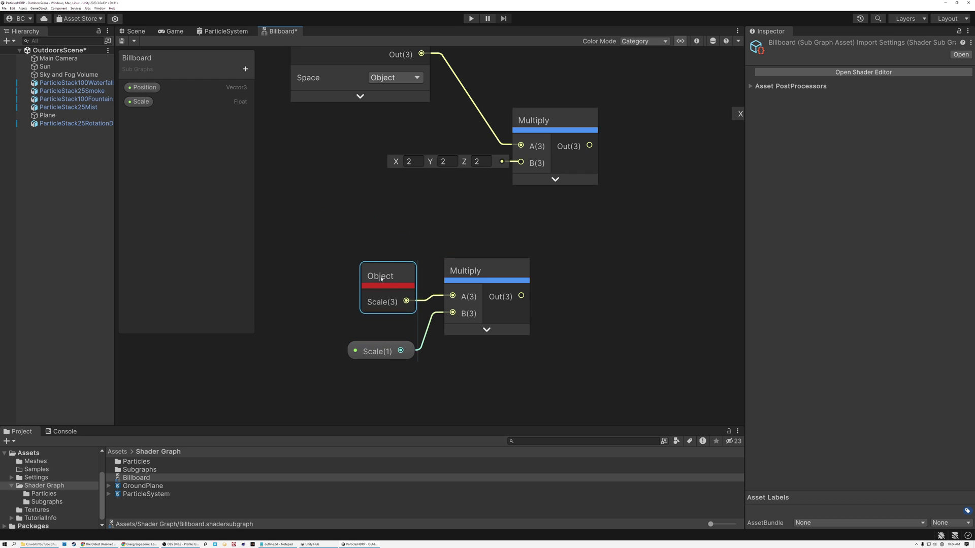
drag(380, 350, 380, 332)
drag(487, 273, 489, 283)
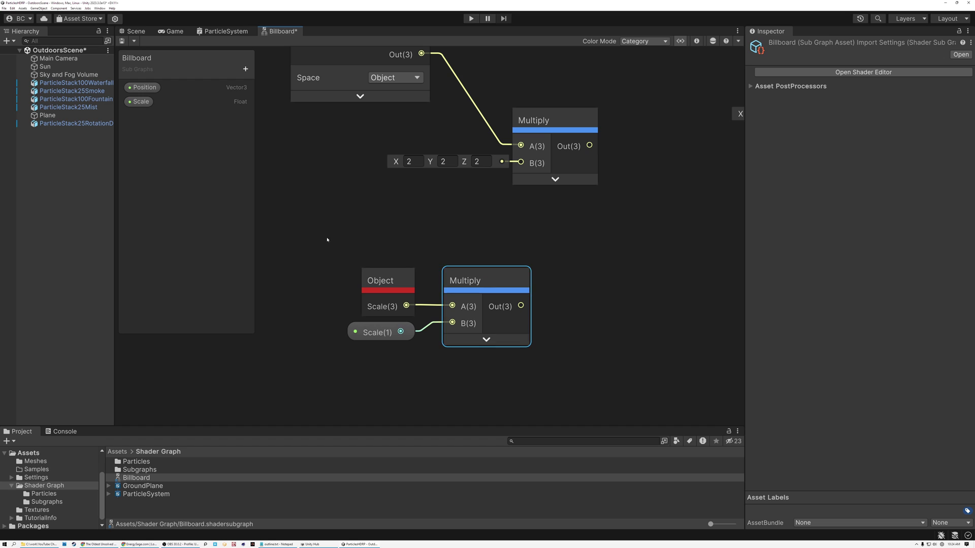
Step: Reposition the scale node group and feed its Multiply output into input B of the Multiply node fed by Position
drag(329, 240, 495, 337)
drag(498, 292, 448, 226)
right_click(524, 216)
click(512, 218)
middle_drag(512, 218, 569, 314)
drag(531, 336, 578, 259)
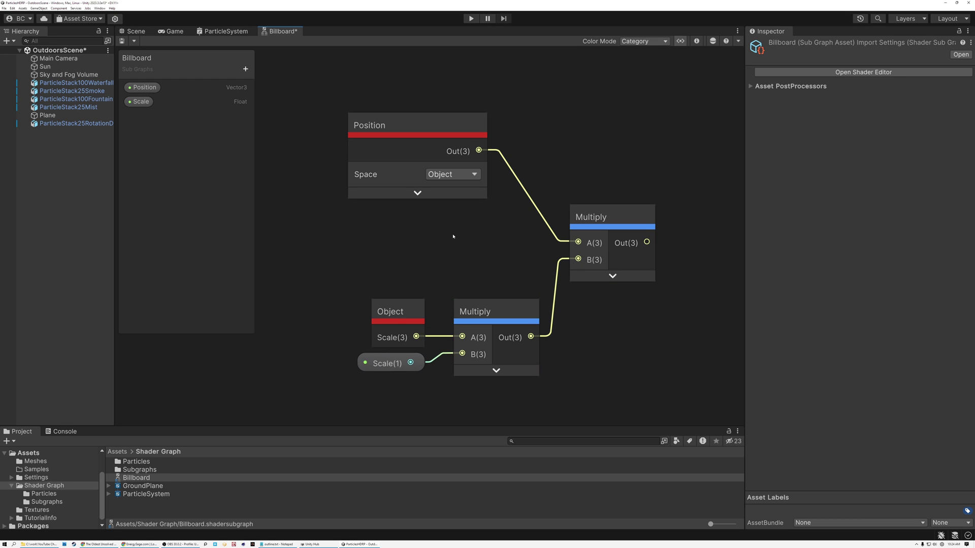
Step: Place the Position property as a node below the Position node and make room between them and the Multiply node
middle_drag(450, 238, 484, 277)
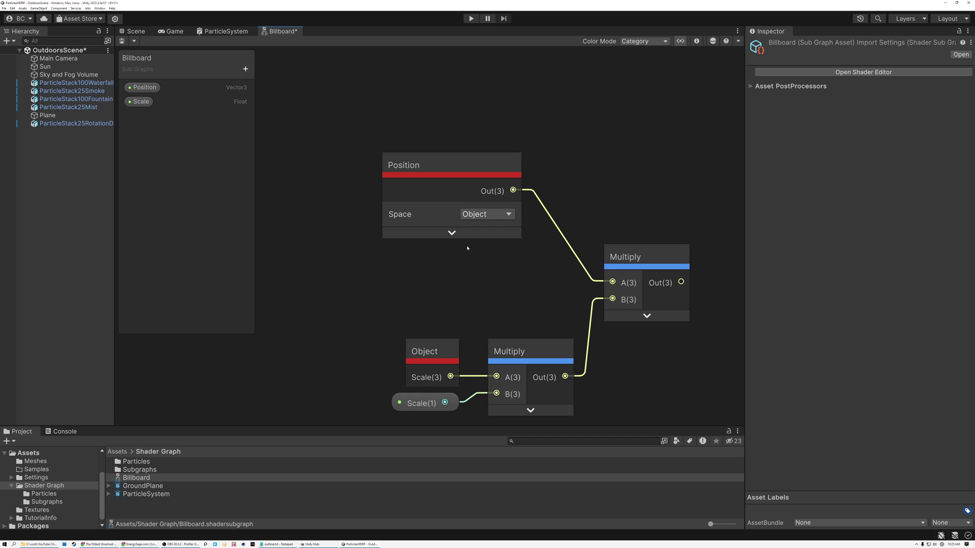
drag(457, 173, 427, 121)
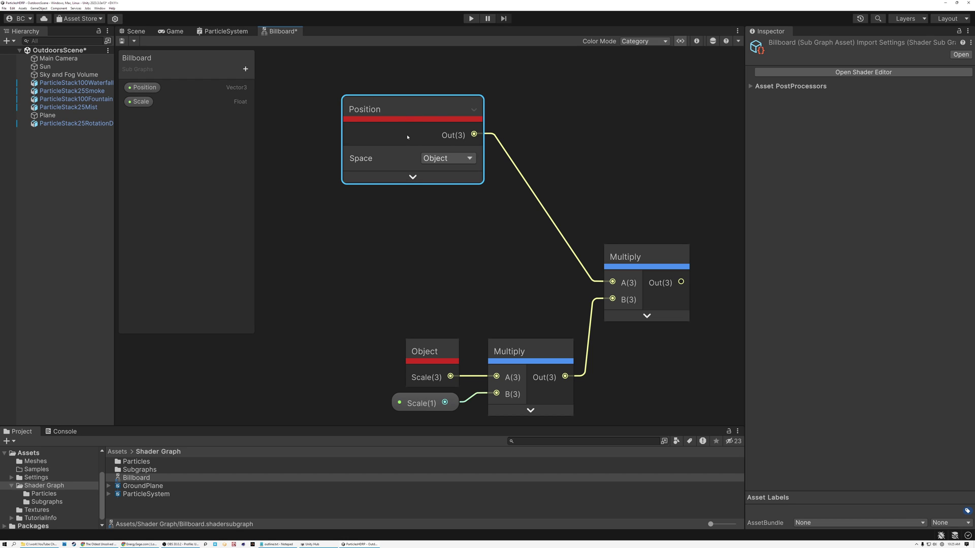
drag(150, 90, 396, 236)
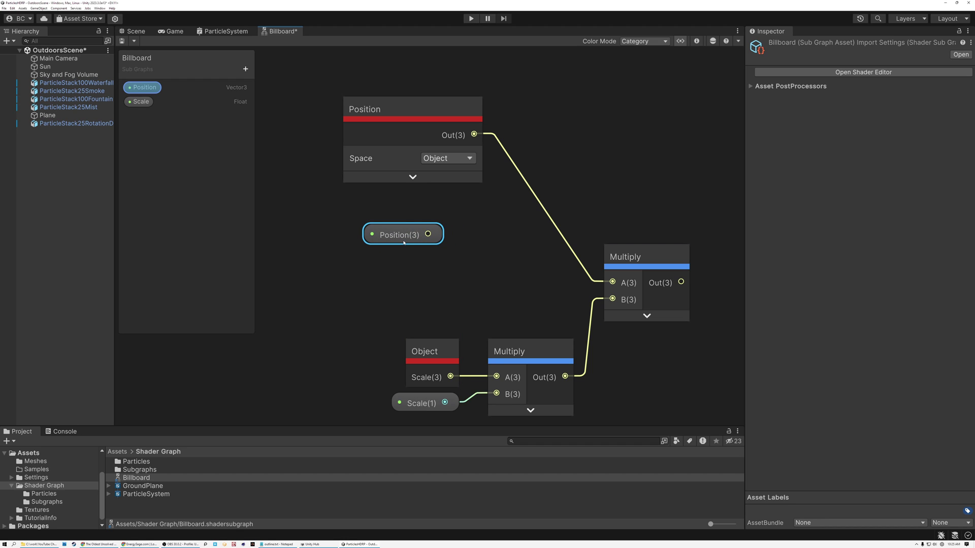
drag(404, 237, 371, 232)
drag(413, 114, 344, 108)
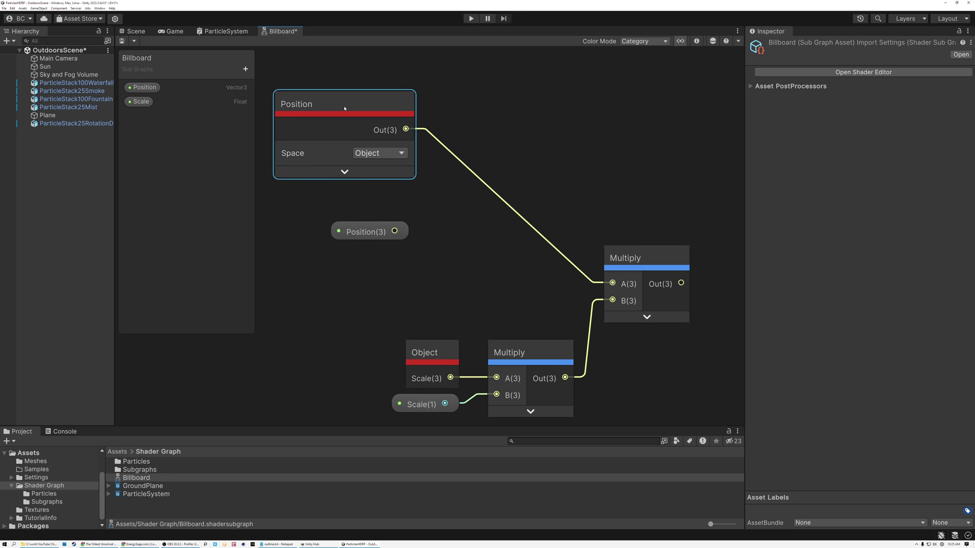
drag(365, 233, 384, 246)
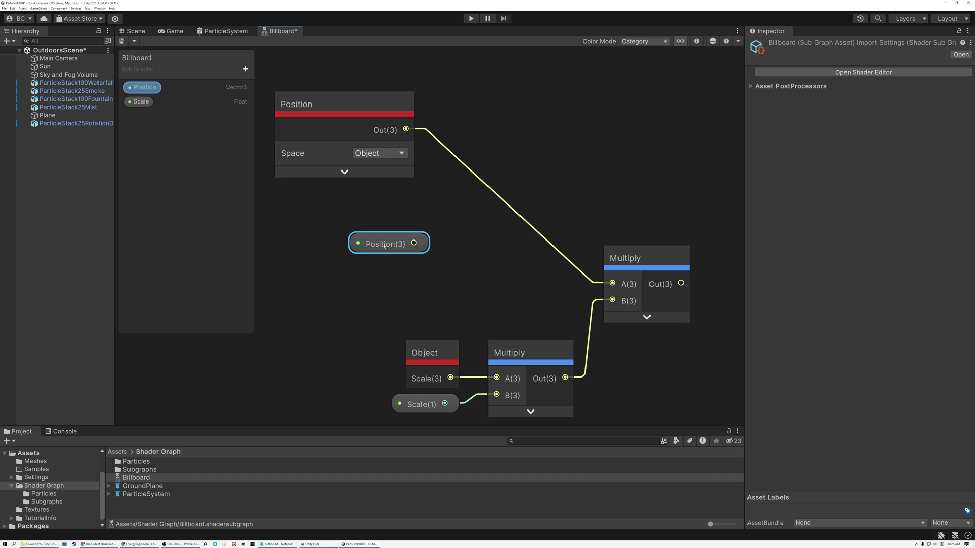
Step: Add a Branch On Input Connection node between the Position nodes and the Multiply node and collapse its preview
click(477, 215)
click(478, 219)
key(space)
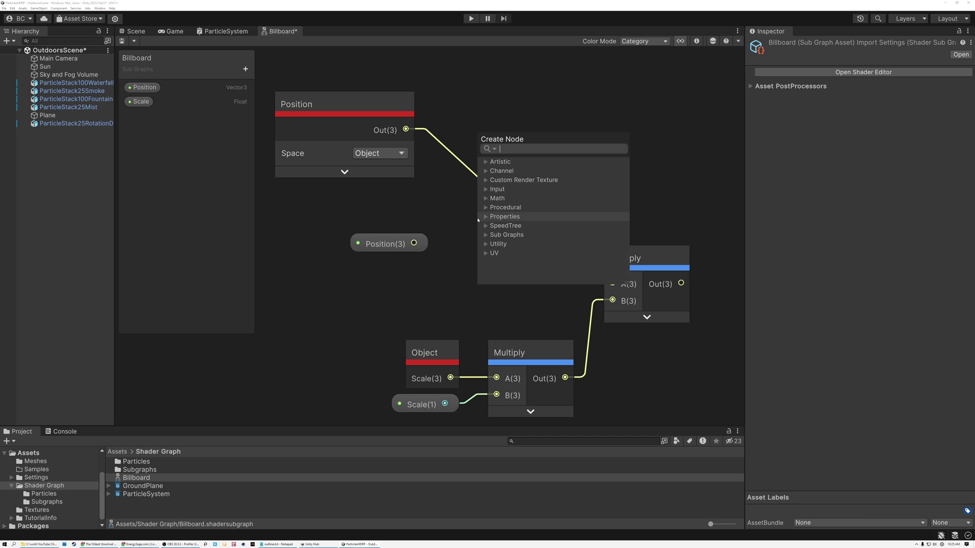
text(br)
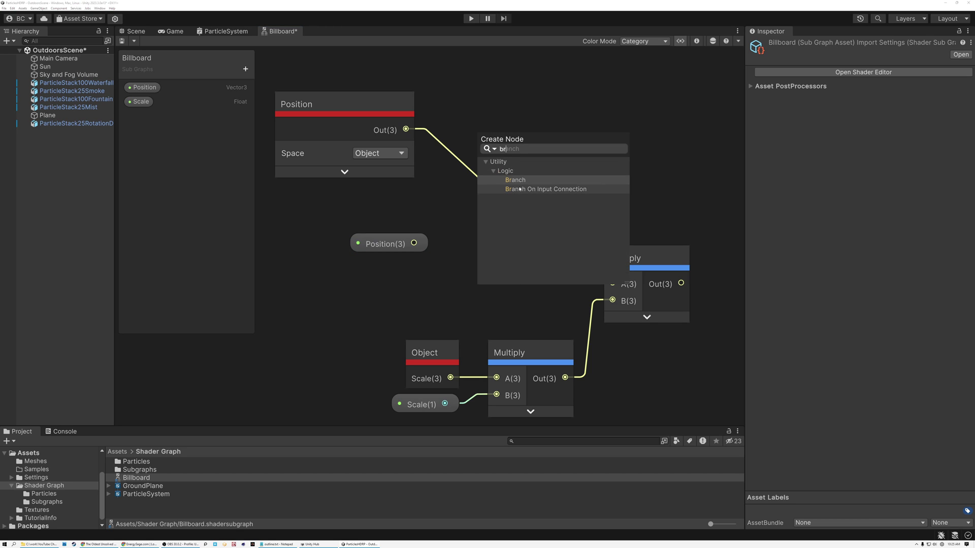
click(519, 190)
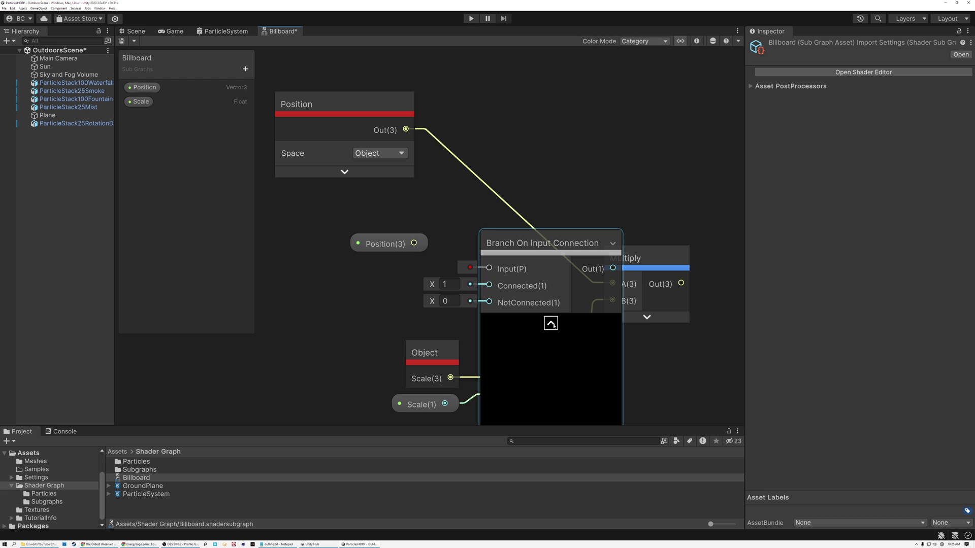
drag(507, 249, 495, 203)
Step: Spread out the Position property, Position node and Branch On Input Connection node to leave room for wiring
drag(381, 244, 323, 238)
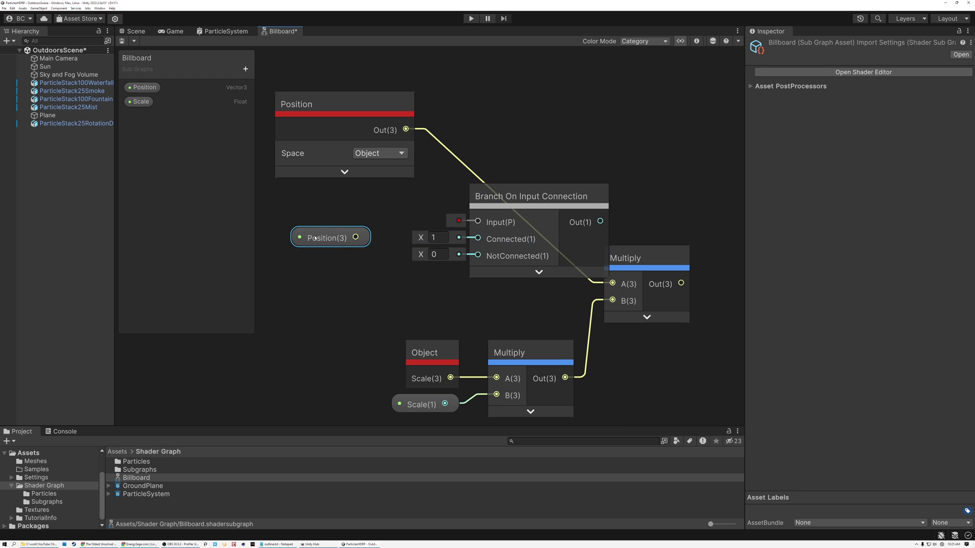
drag(482, 206, 439, 206)
middle_drag(374, 194, 473, 201)
drag(402, 245, 350, 245)
drag(465, 134, 405, 122)
drag(568, 206, 514, 225)
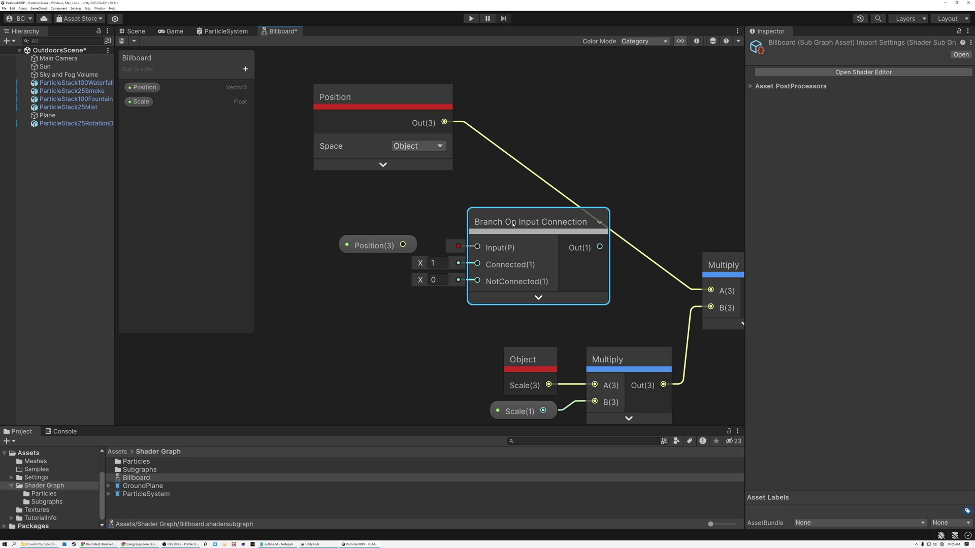
drag(383, 246, 348, 239)
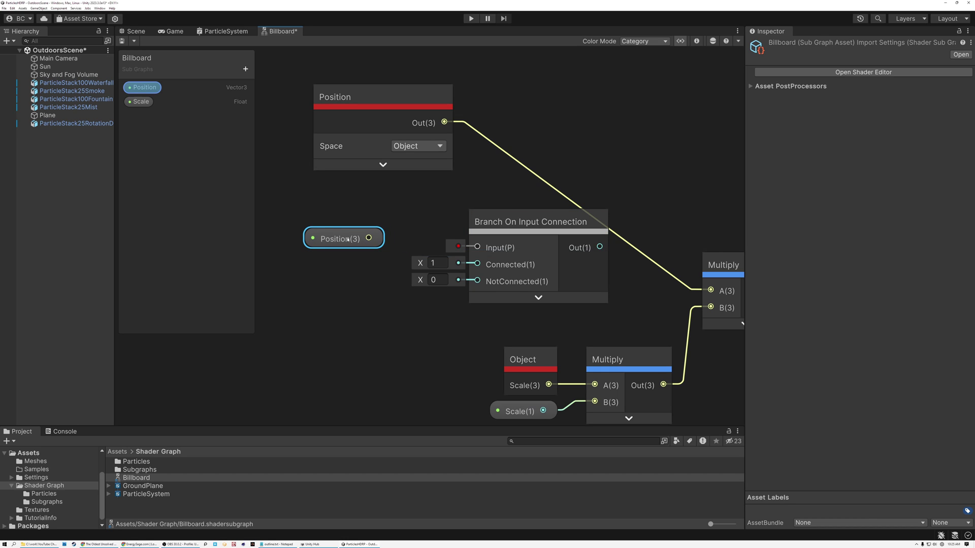
Step: Connect the Position property to the Connected input of the Branch On Input Connection node
click(504, 248)
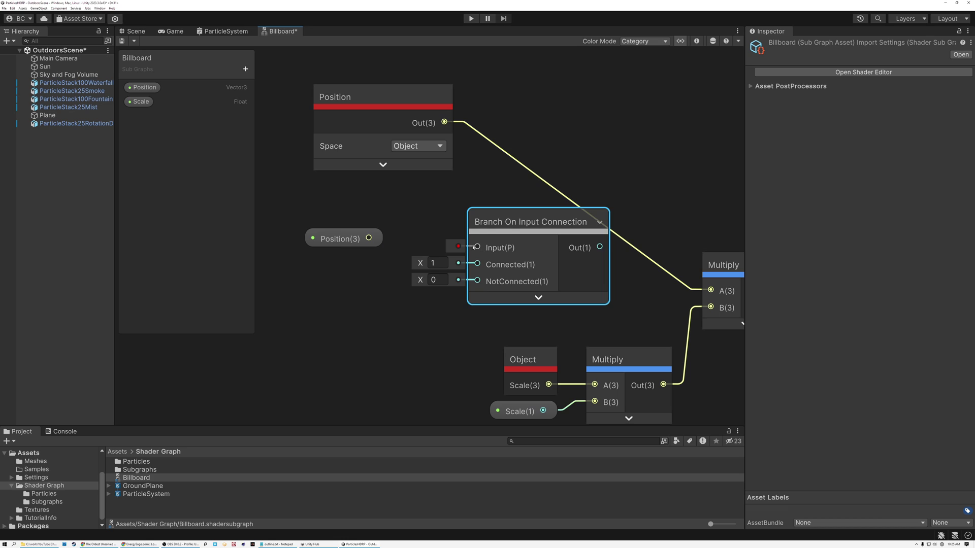
click(370, 239)
drag(369, 238, 349, 237)
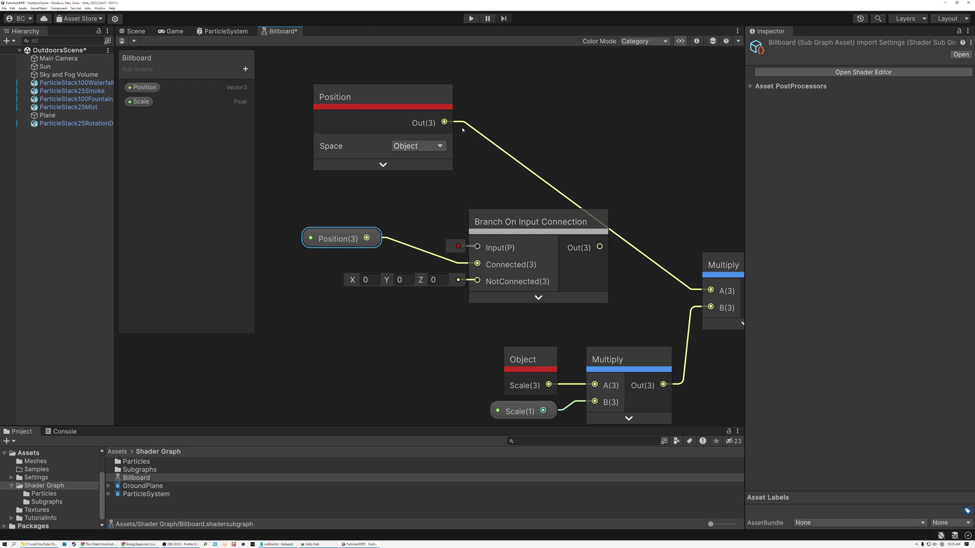
Step: Wire the Position node through the branch's NotConnected input into the final Multiply's input A, and place it below the Position property
drag(444, 122, 478, 281)
drag(599, 247, 681, 291)
drag(503, 222, 542, 221)
drag(343, 128, 292, 305)
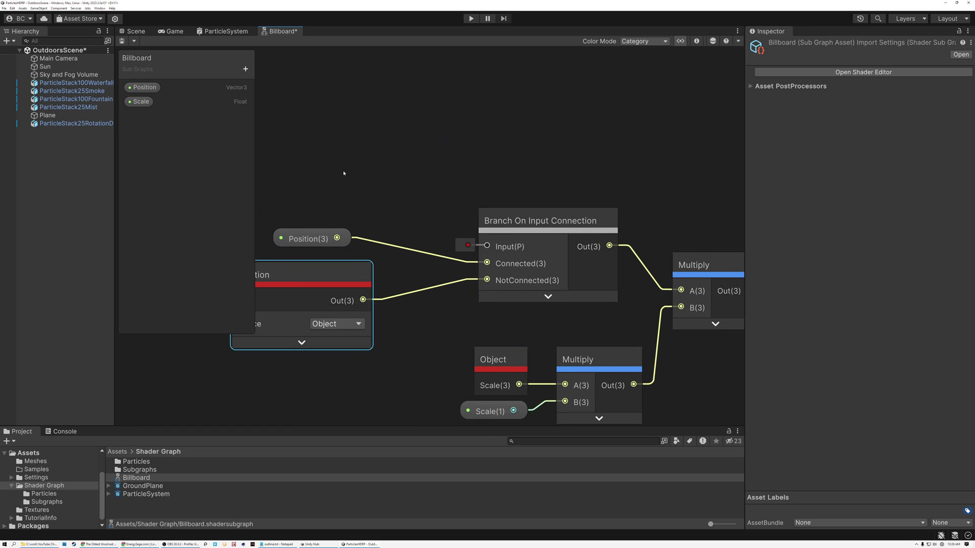
middle_drag(341, 175, 424, 146)
drag(387, 248, 374, 247)
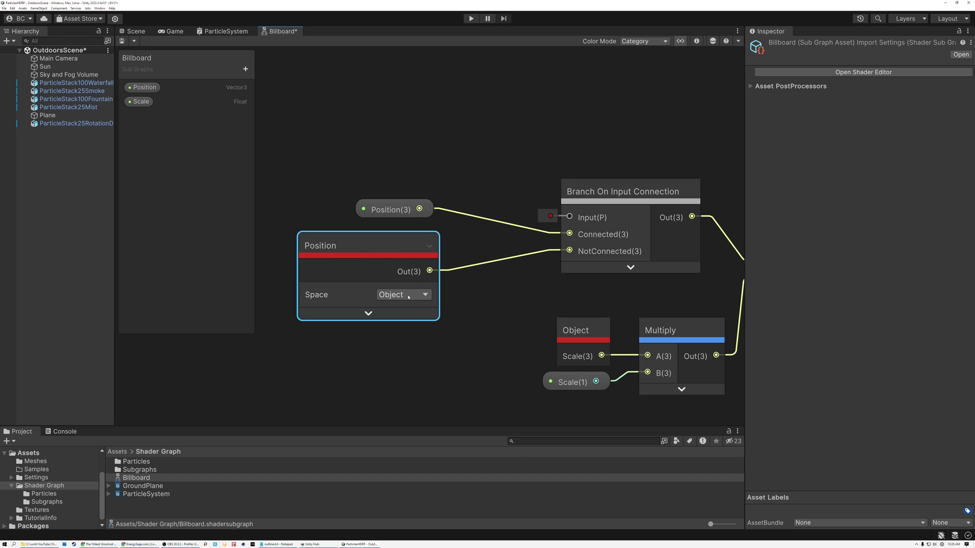
Step: Try to connect the Position property to the Input port of the Branch On Input Connection node
click(396, 215)
click(400, 211)
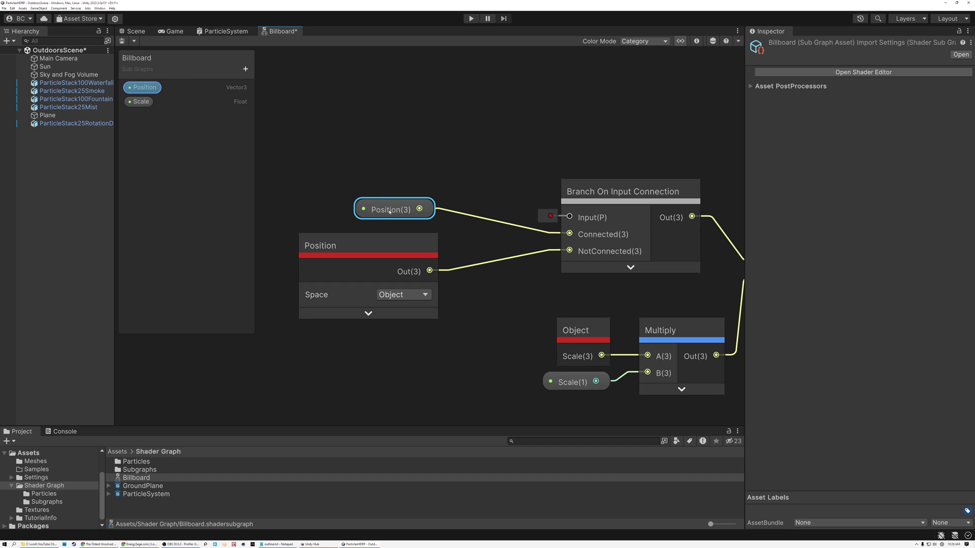
click(593, 193)
scroll(592, 204, up, 2)
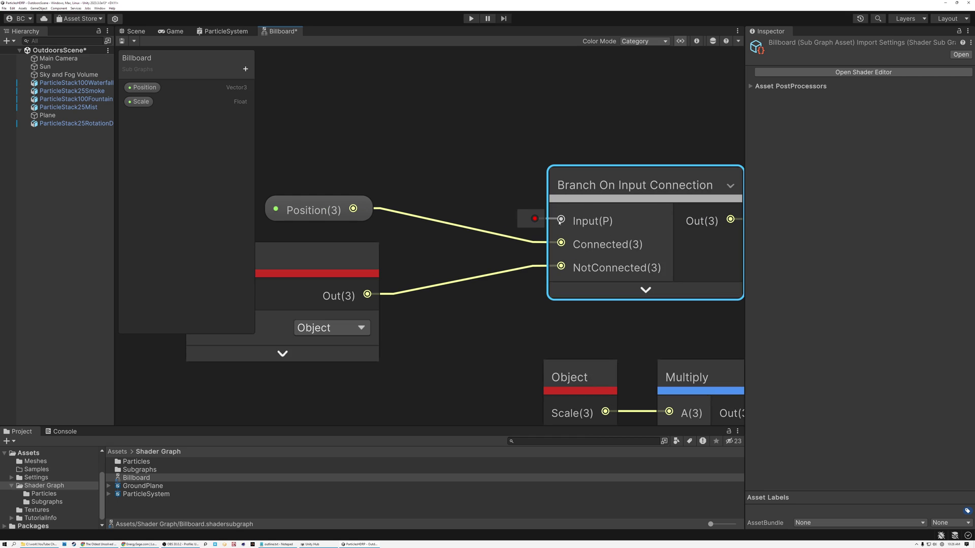
drag(353, 209, 563, 222)
click(497, 185)
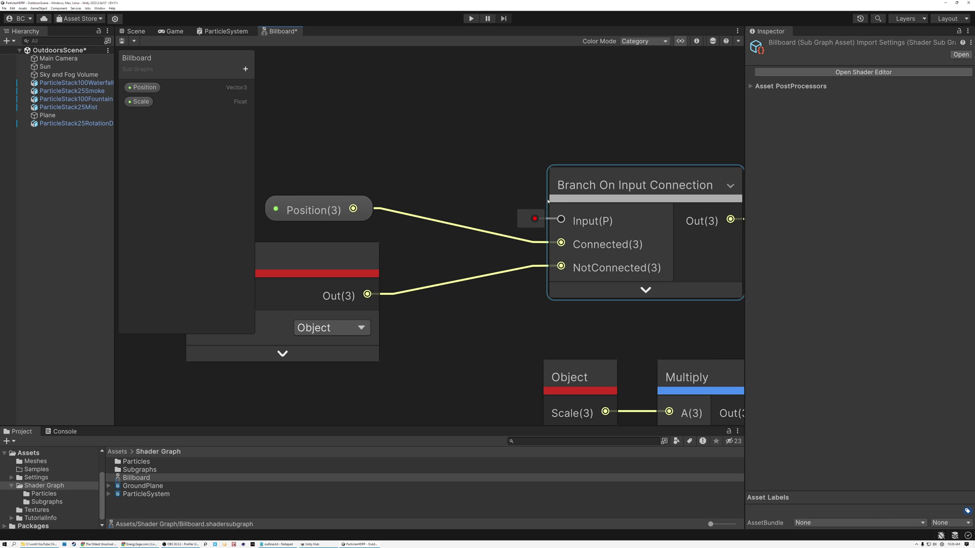
Step: Enable Use Custom Binding for the Position property with the label "Object Position", showing the Graph Inspector only while editing
click(308, 213)
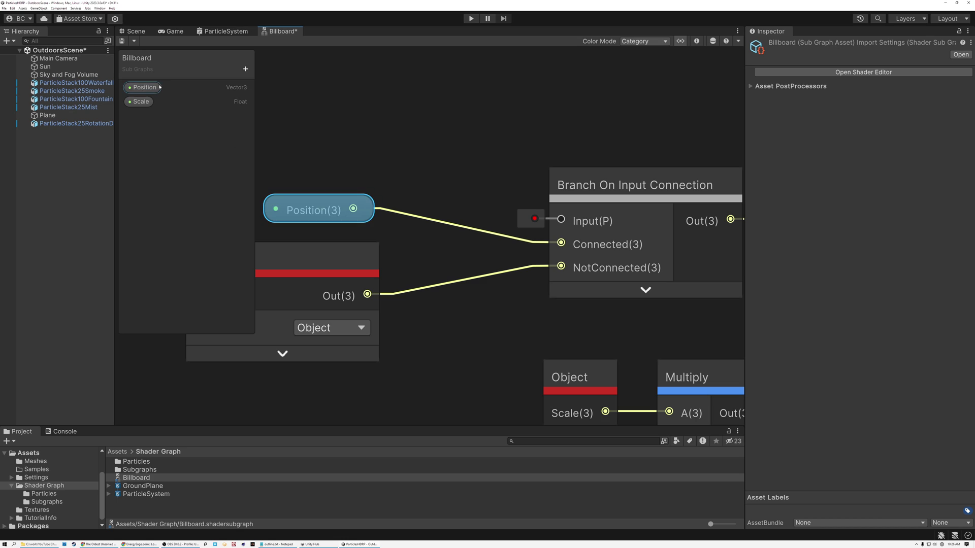
click(142, 89)
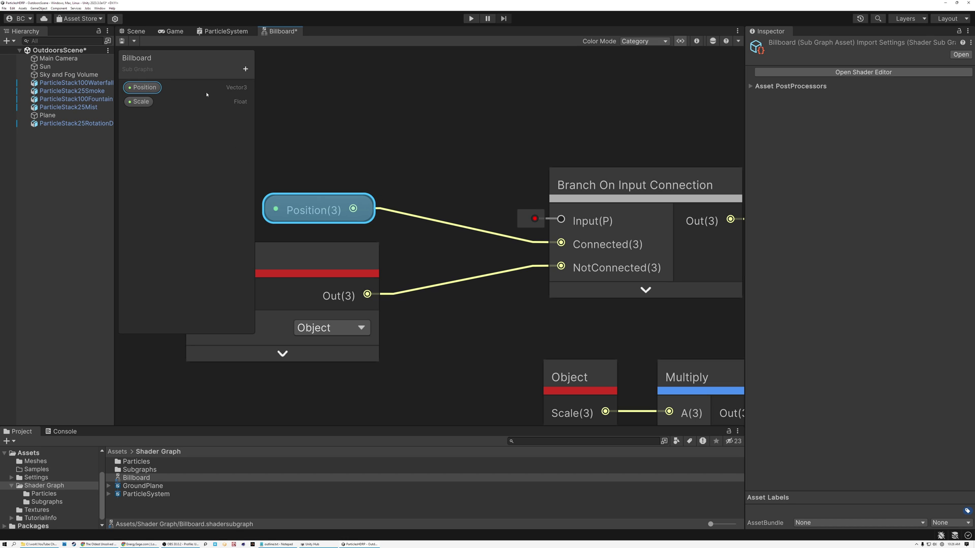
click(697, 41)
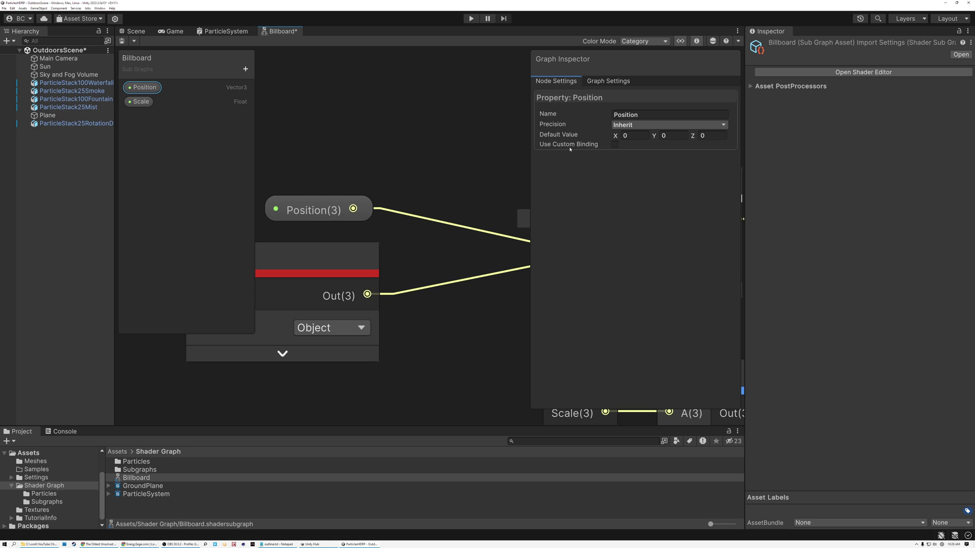
click(615, 146)
text(Object Position)
key(Return)
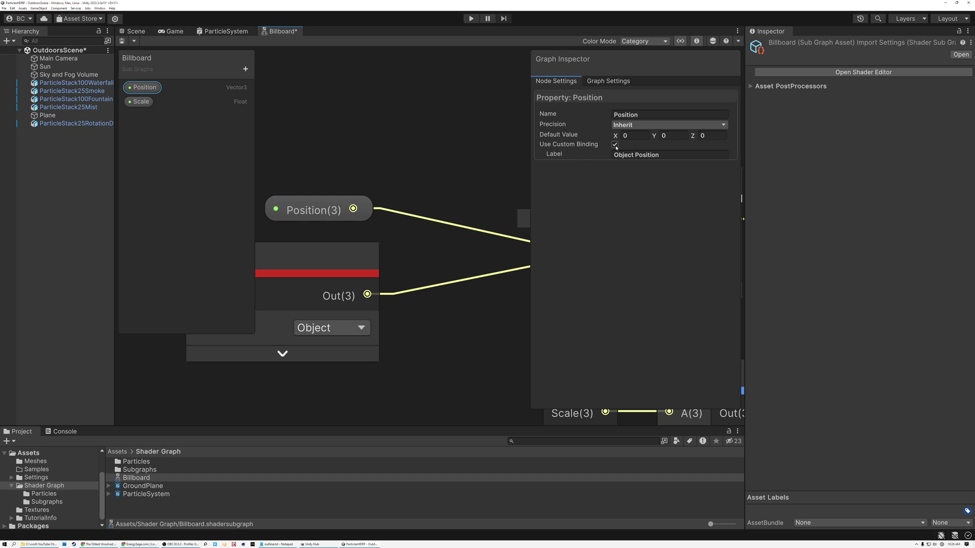
click(697, 41)
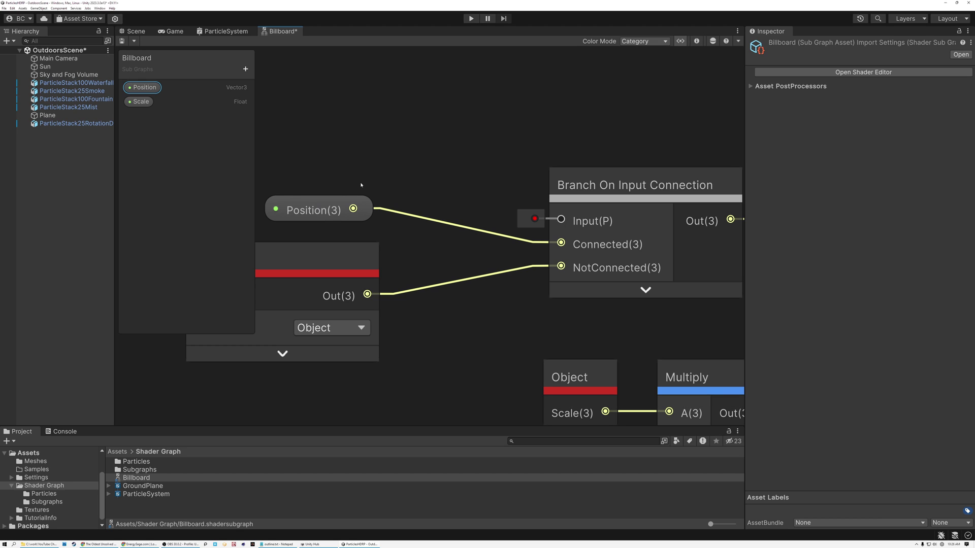
Step: Connect the Position property to the Input port of the Branch On Input Connection node and tidy both Position nodes
click(354, 209)
drag(354, 209, 561, 219)
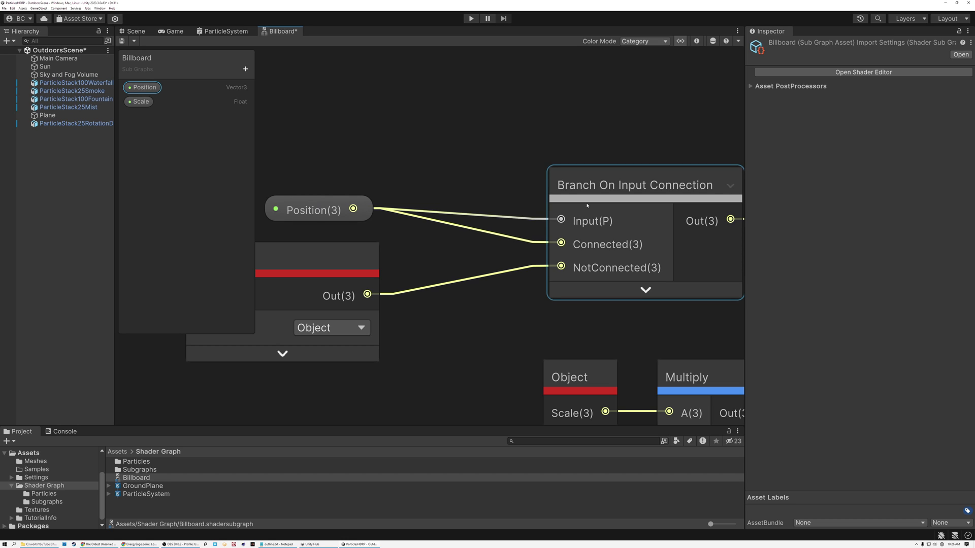
click(601, 189)
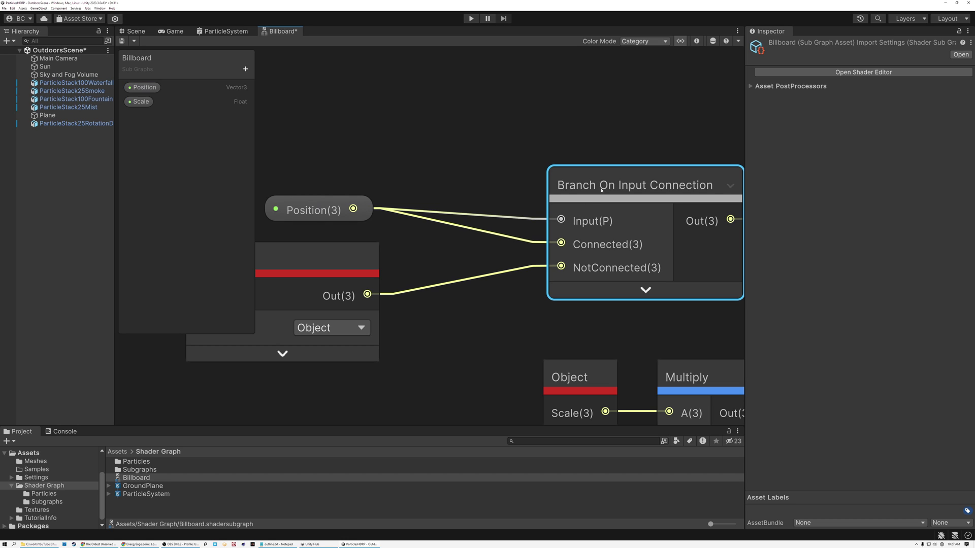
drag(322, 210, 328, 196)
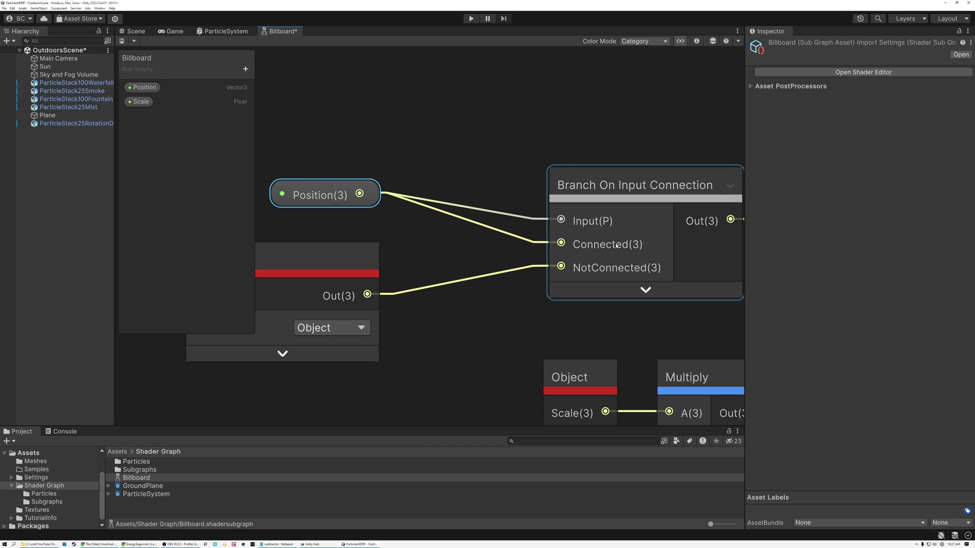
mouse_move(316, 253)
mouse_down()
mouse_move(348, 250)
mouse_move(324, 244)
mouse_up()
middle_drag(385, 257, 550, 237)
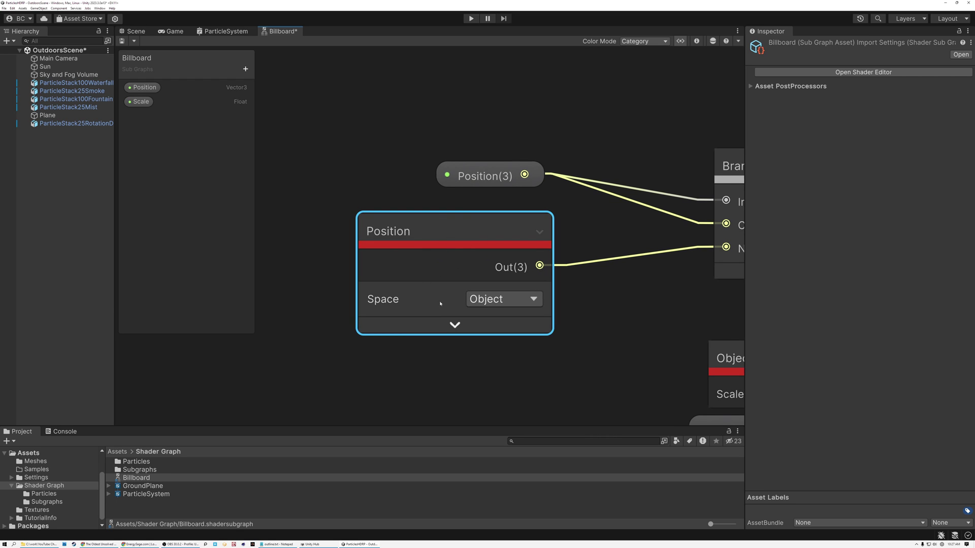
scroll(549, 242, down, 5)
middle_drag(597, 227, 459, 229)
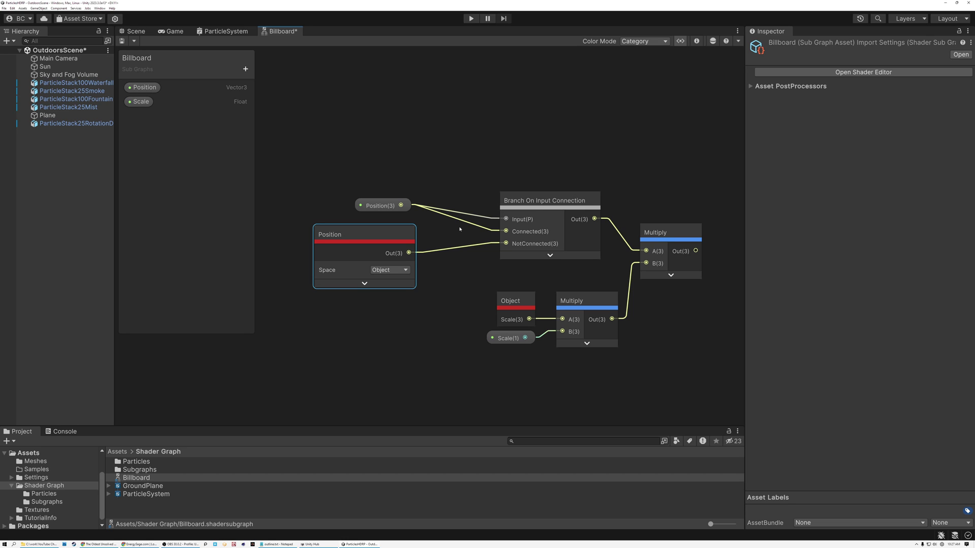
click(383, 206)
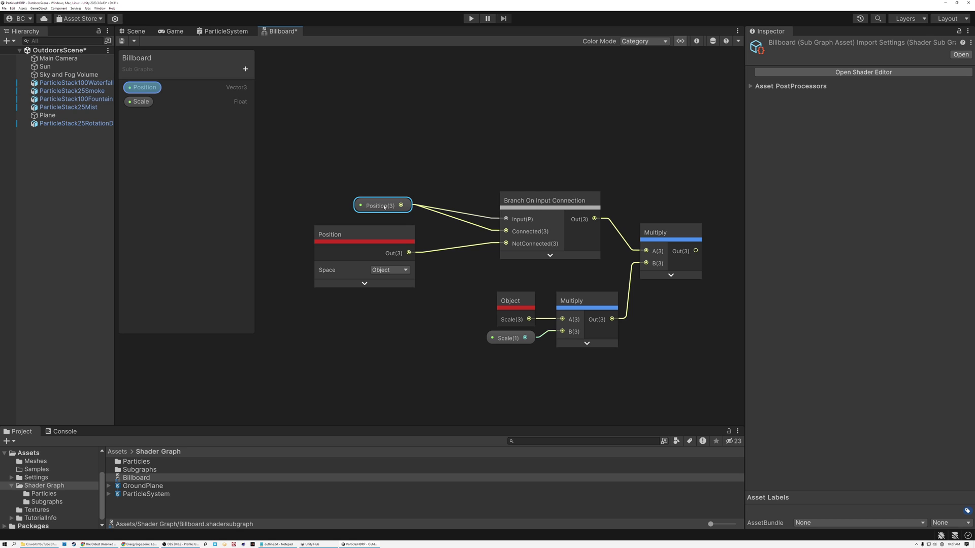
Step: Move the Position property and Position node together closer to the Branch On Input Connection node
drag(379, 239, 375, 237)
drag(350, 179, 392, 251)
drag(385, 239, 450, 242)
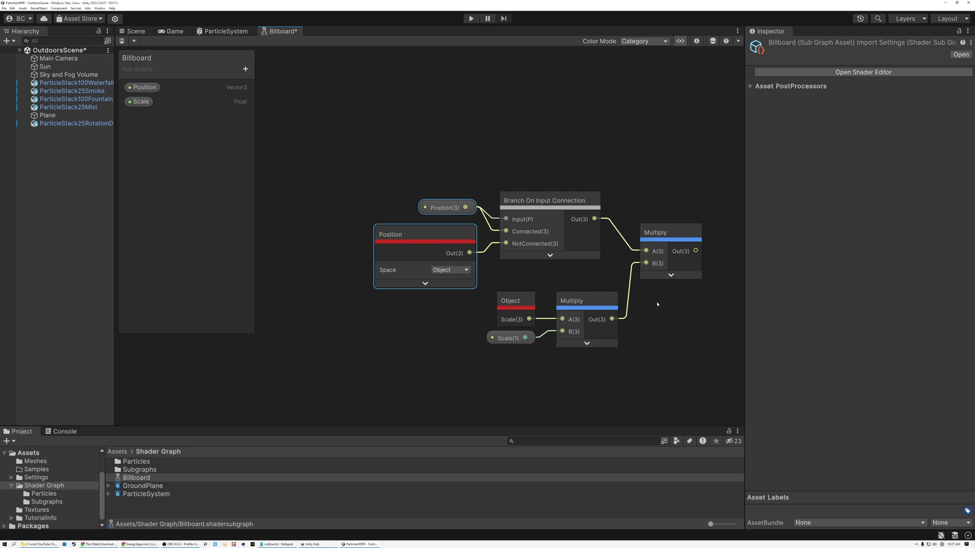
Step: Shift the whole group of connected nodes away from the output node to free up space after the final Multiply
scroll(662, 303, down, 4)
drag(367, 181, 553, 366)
middle_drag(583, 324, 729, 323)
scroll(729, 322, up, 1)
drag(679, 240, 450, 241)
middle_drag(437, 205, 661, 211)
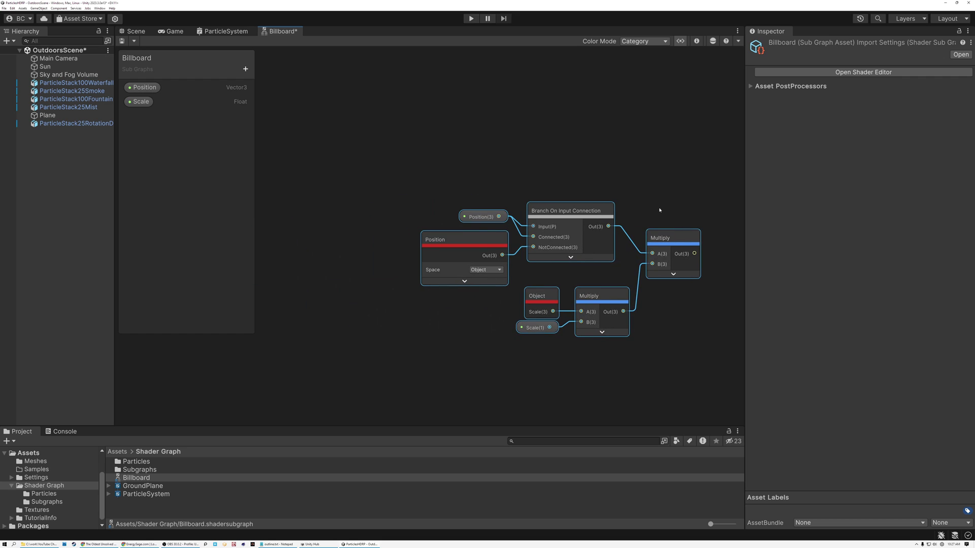
drag(660, 241, 536, 237)
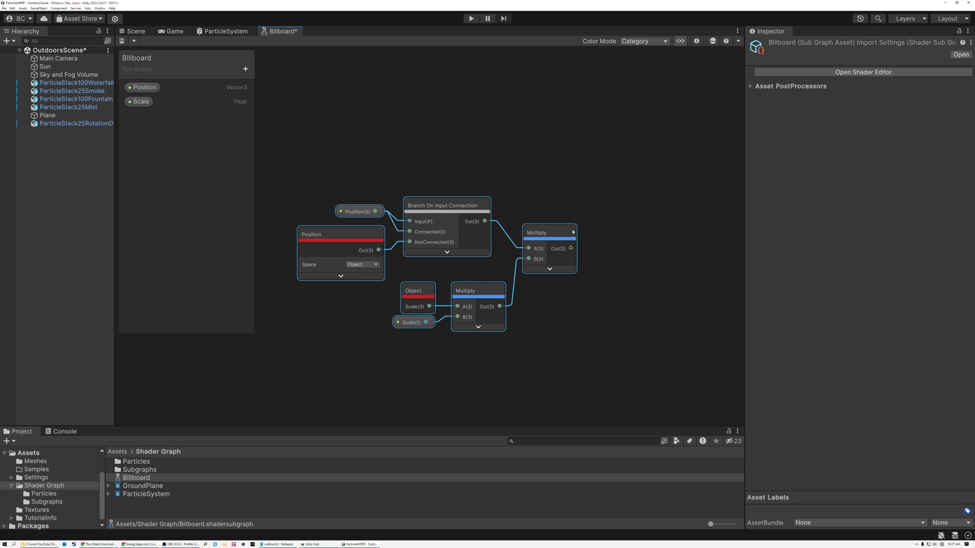
middle_drag(640, 240, 544, 242)
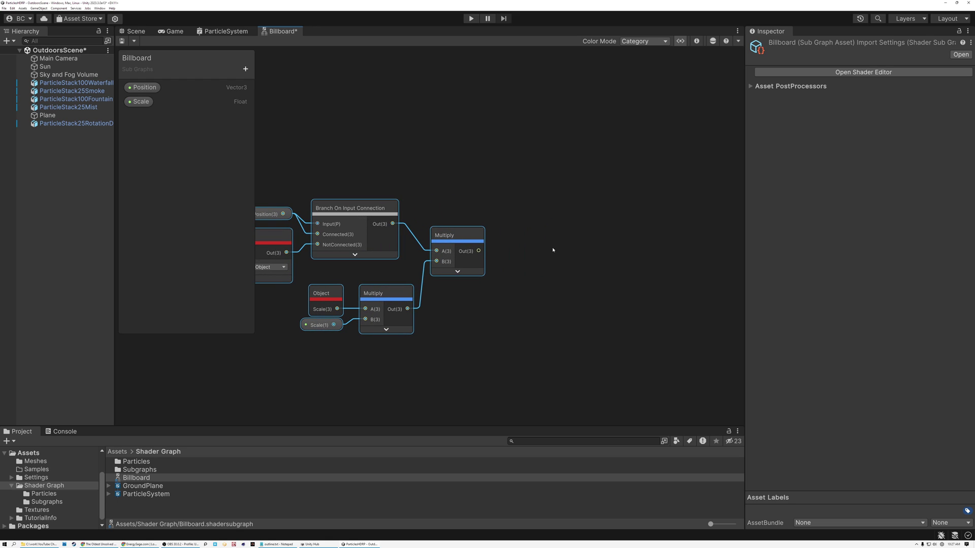
Step: Add a Transformation Matrix node set to InverseView and place it above the final Multiply node
click(521, 151)
key(space)
text(trans)
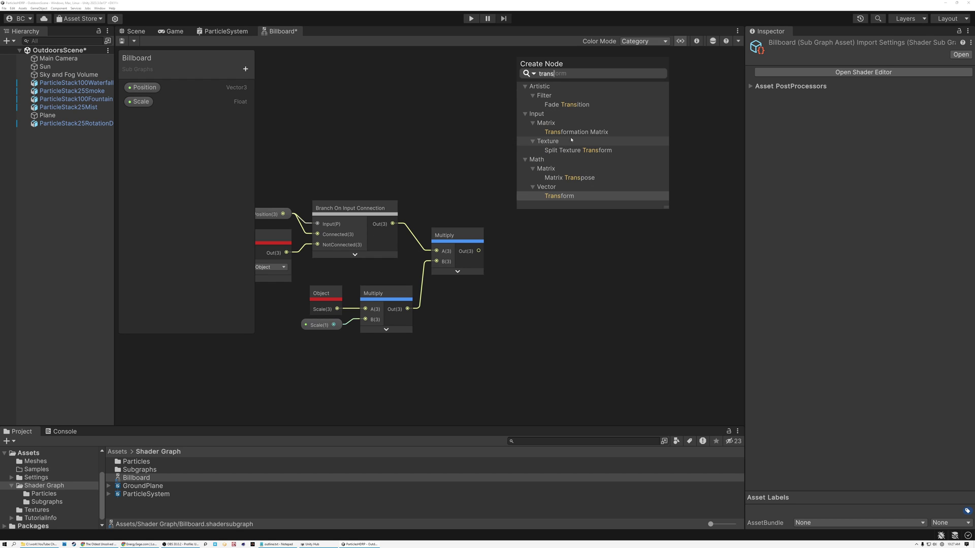
click(574, 132)
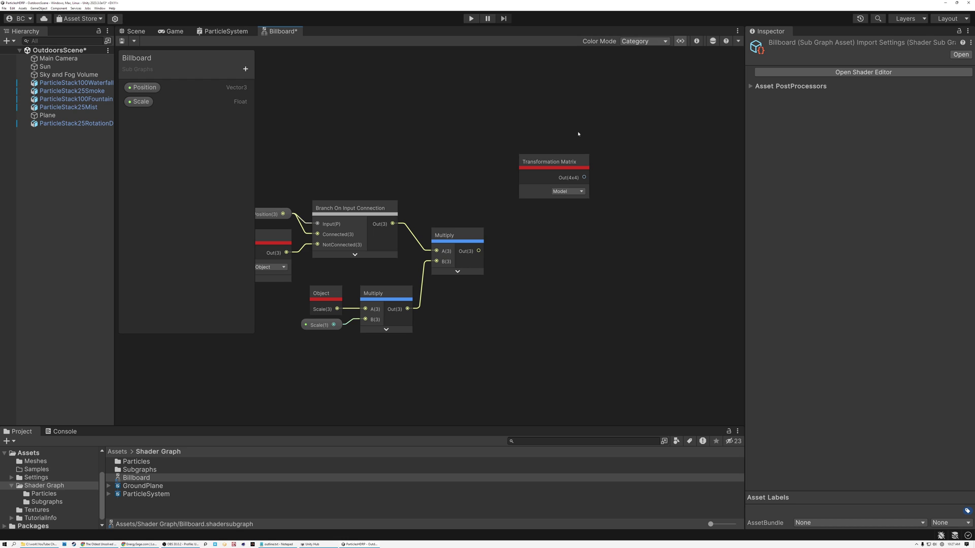
click(565, 193)
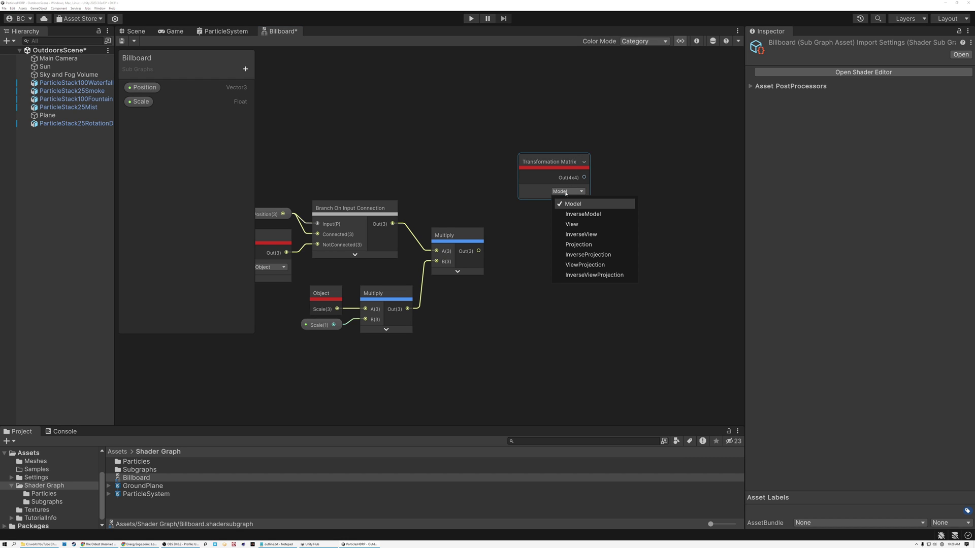
click(581, 234)
click(526, 139)
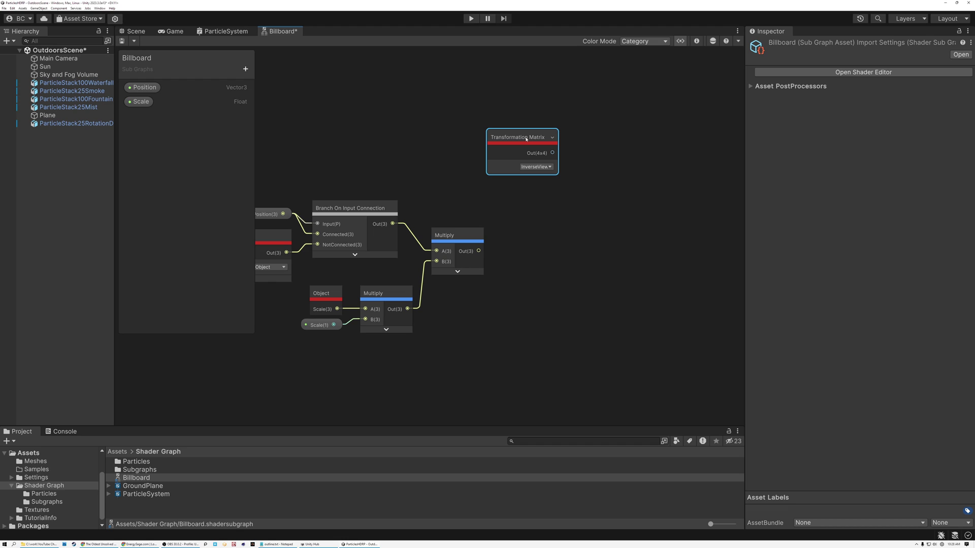
Step: Create a Multiply node with the Transformation Matrix output wired into input A, leaving input B unconnected
drag(552, 153, 568, 246)
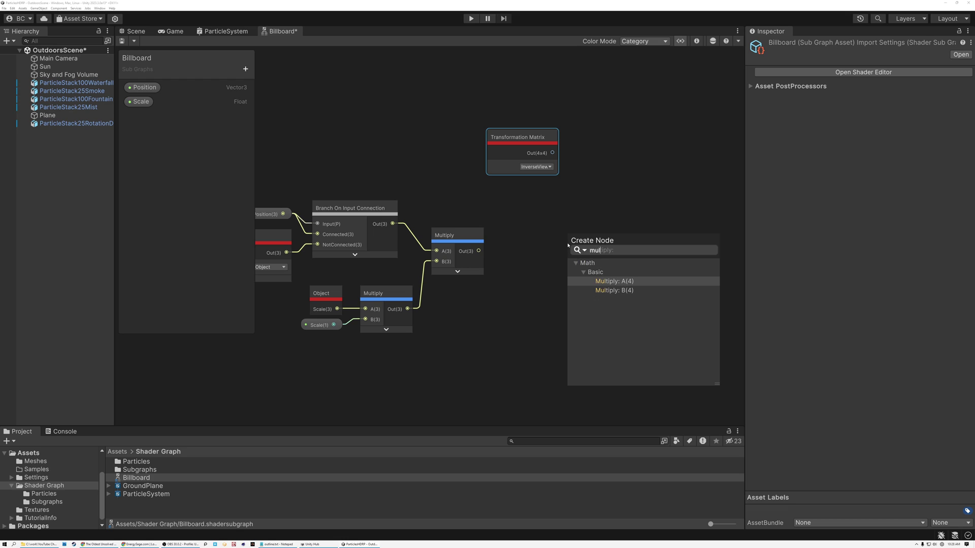
key(Return)
drag(479, 251, 639, 197)
click(539, 259)
key(Delete)
drag(481, 243, 479, 237)
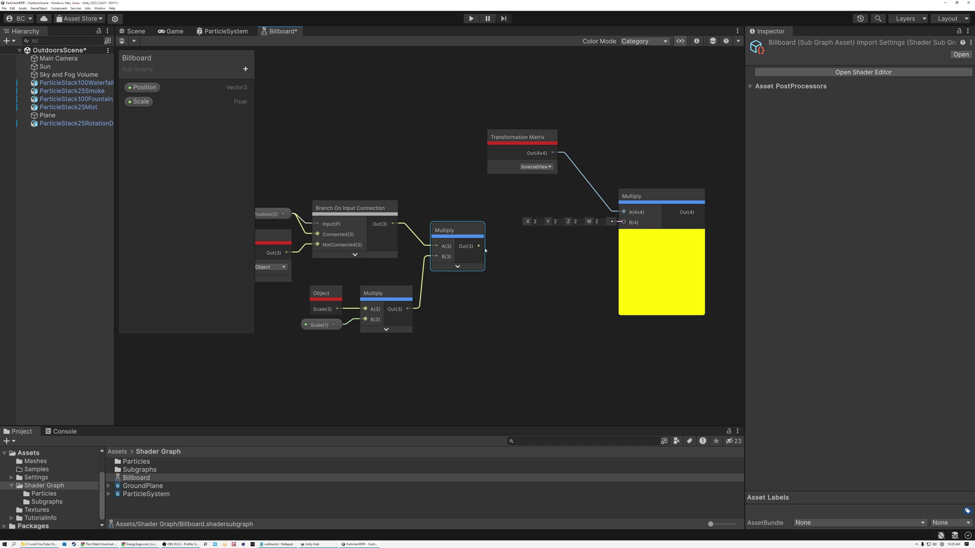
Step: Create a Split node from the output of the position-and-scale Multiply and place it right beside that Multiply
drag(479, 247, 508, 257)
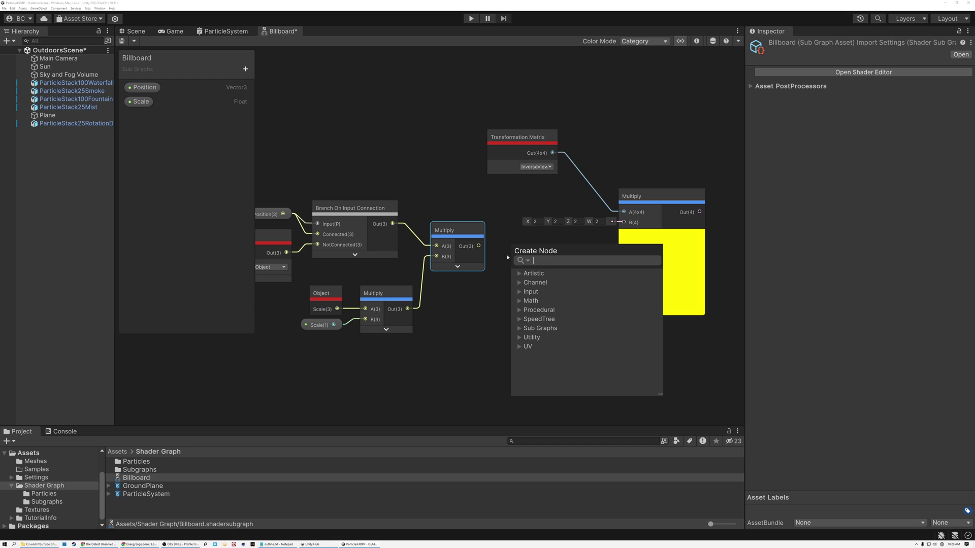
text(spit)
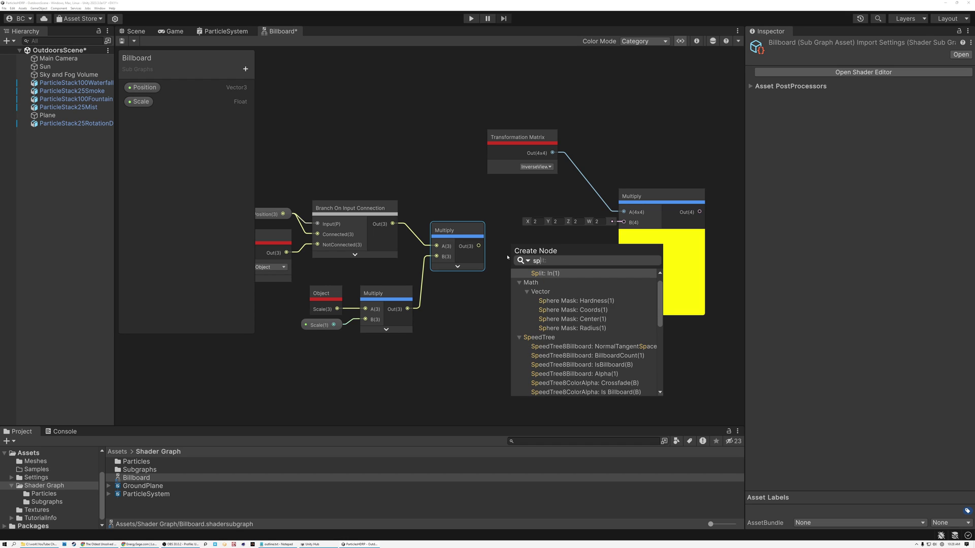
key(Left)
key(Left)
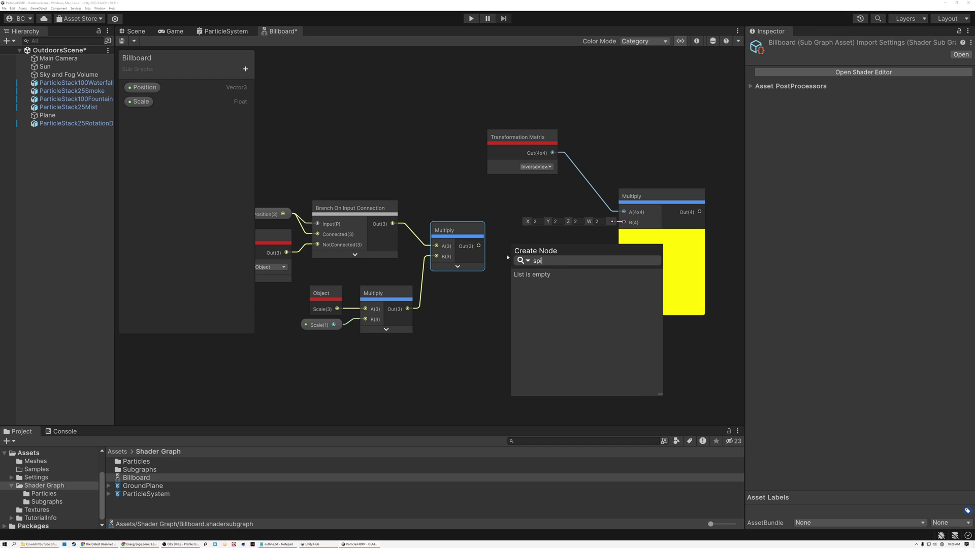
text(li)
key(End)
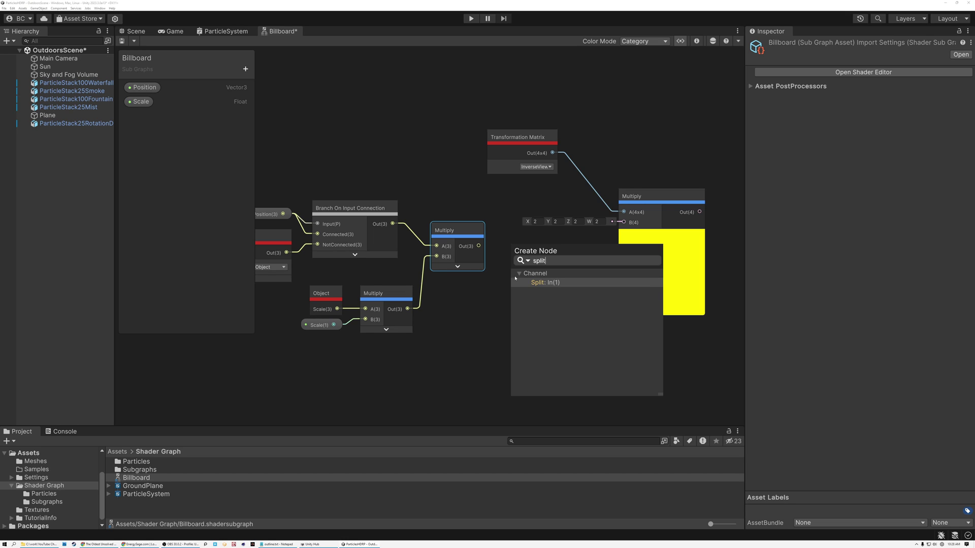
click(541, 282)
drag(518, 244, 501, 234)
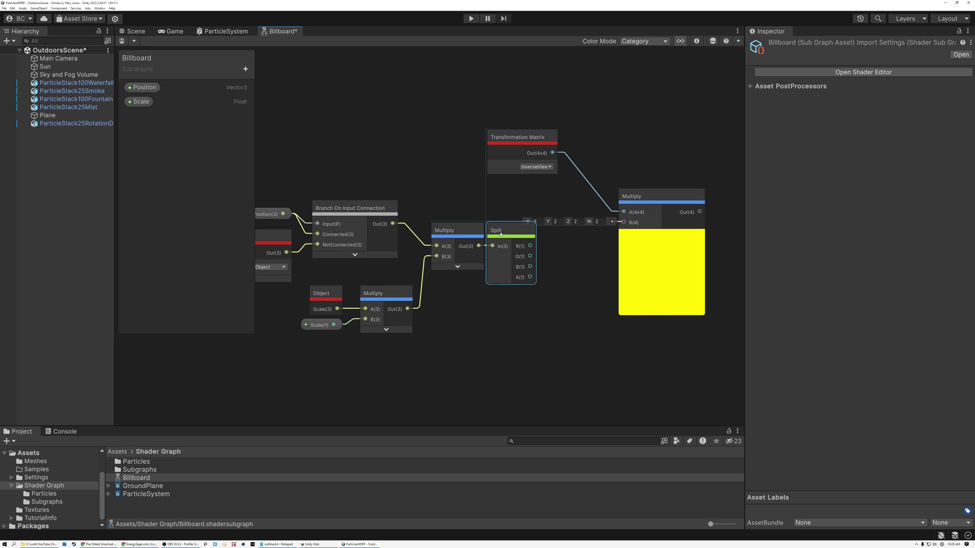
Step: Move the Transformation Matrix and its Multiply away from the Split node, and add a Vector 4 node below them
drag(523, 124, 685, 177)
middle_drag(530, 199, 399, 187)
click(449, 223)
key(space)
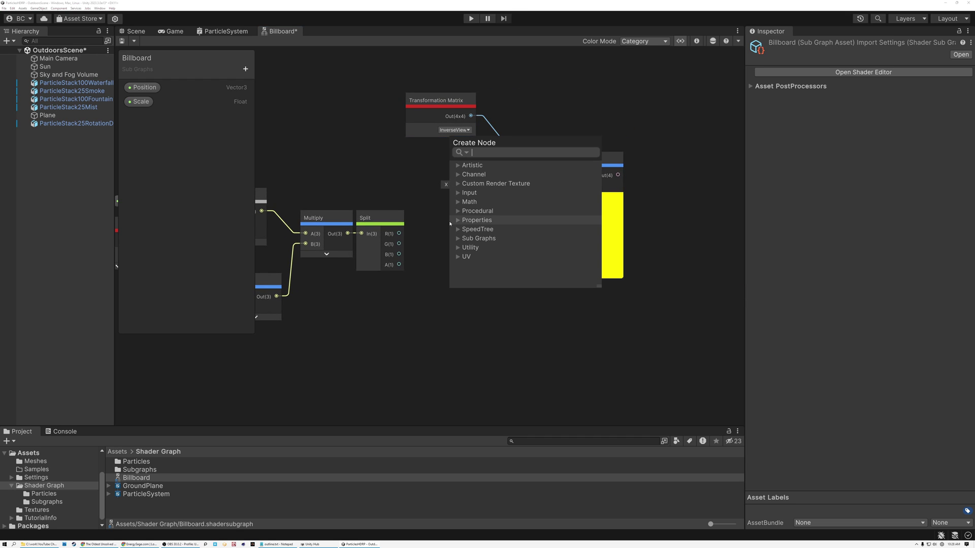
text(vec)
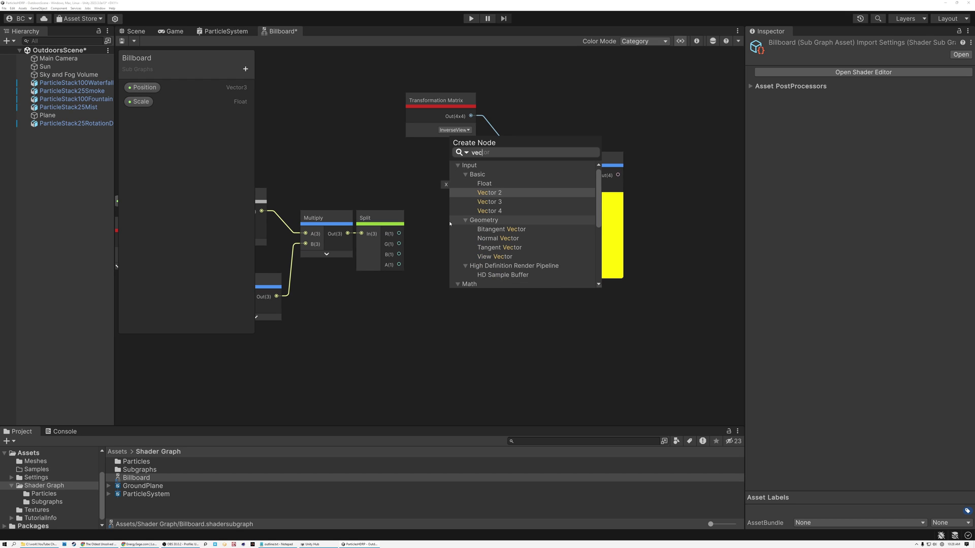
click(489, 211)
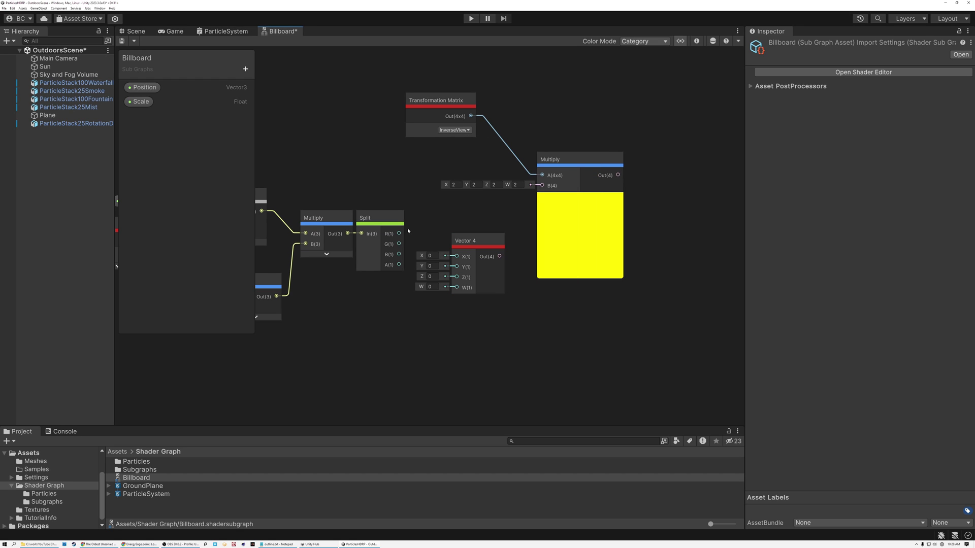
Step: Connect the Split node's R, G and B outputs to the Vector 4 node's X, Y and Z inputs
drag(399, 233, 490, 225)
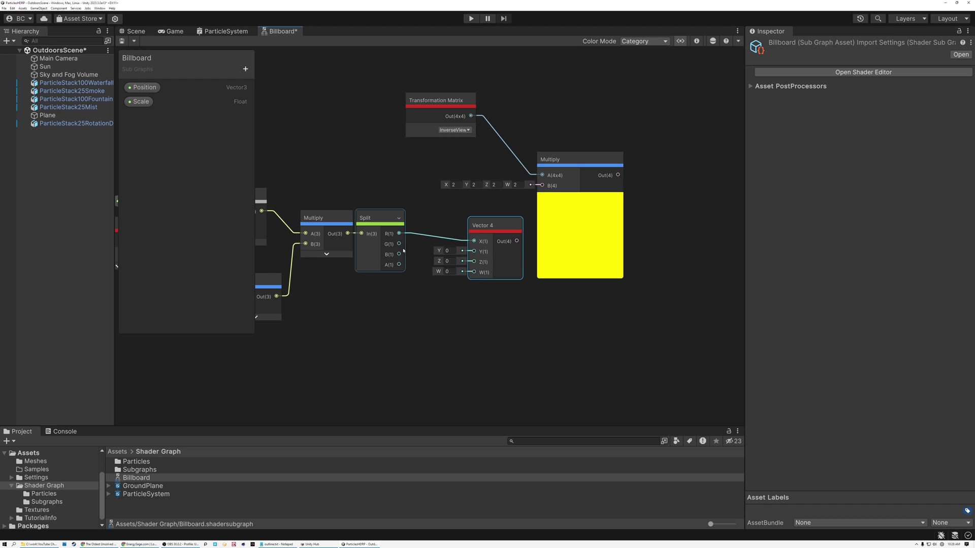
drag(399, 245, 477, 252)
drag(399, 254, 473, 262)
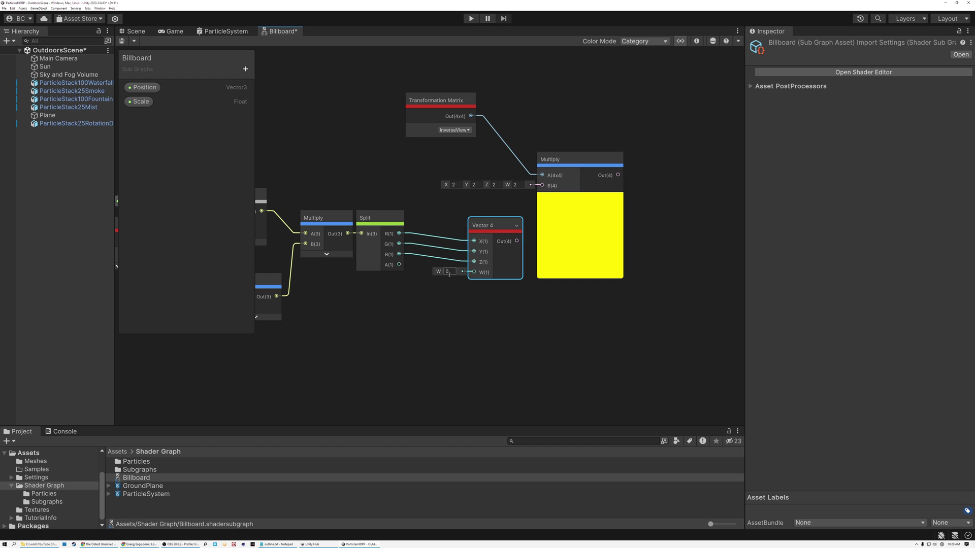
Step: Wire the Vector 4 output into input B of the matrix Multiply, then arrange these nodes compactly with the Multiply preview collapsed
drag(485, 228, 539, 187)
drag(446, 103, 430, 173)
drag(564, 164, 510, 188)
click(527, 223)
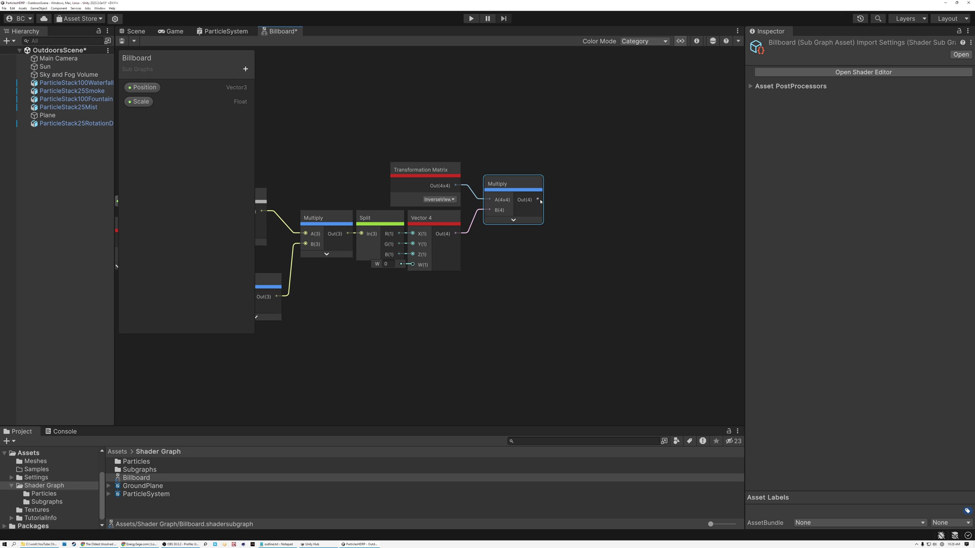
Step: Add an Add node with the matrix Multiply's output connected to its A input
key(space)
text(add)
key(Return)
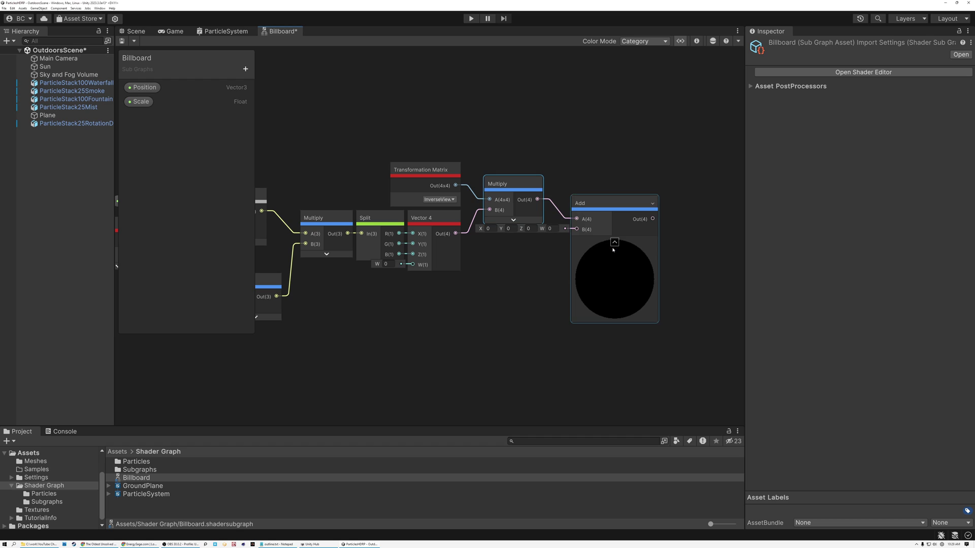
drag(597, 207, 610, 239)
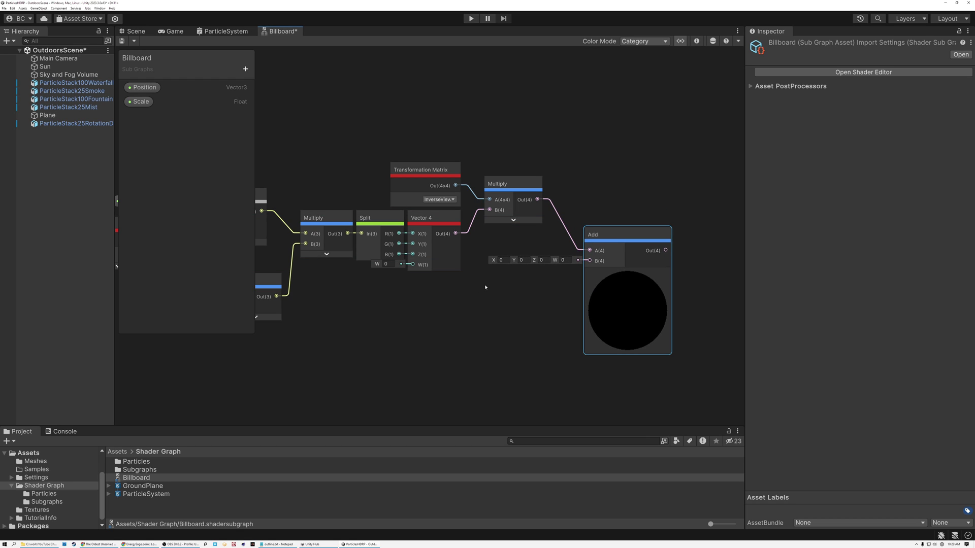
Step: Add an Object node and connect its Position output to the Add node's B input
key(space)
text(ob)
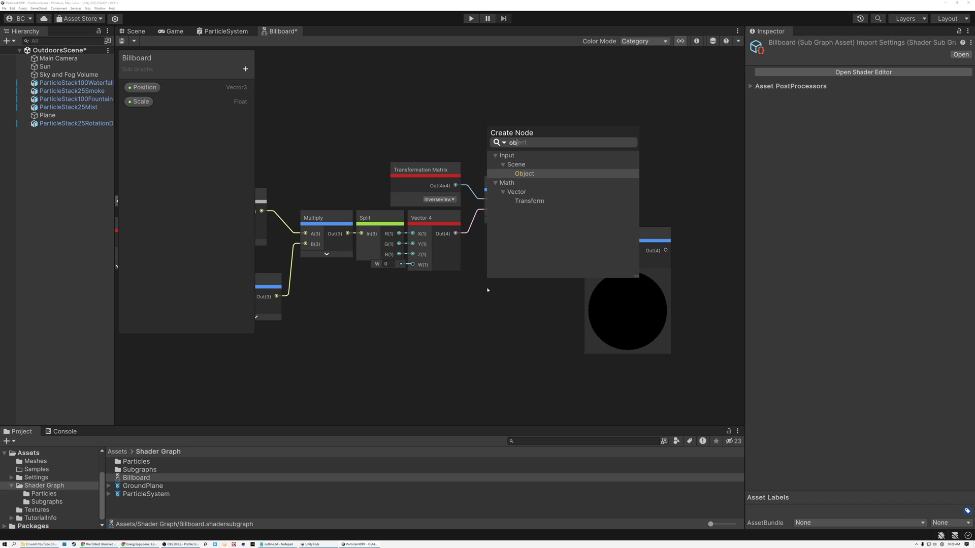
text(j)
key(Return)
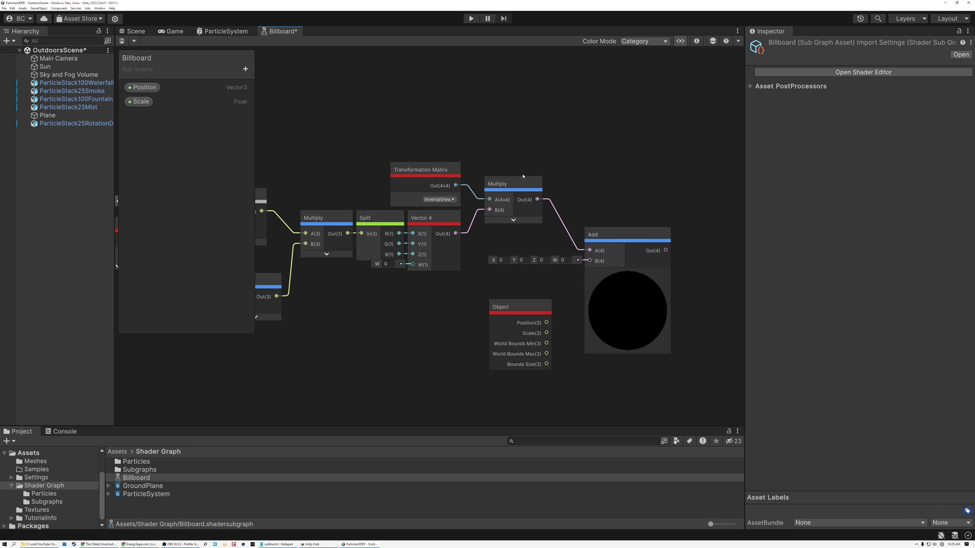
drag(548, 322, 590, 261)
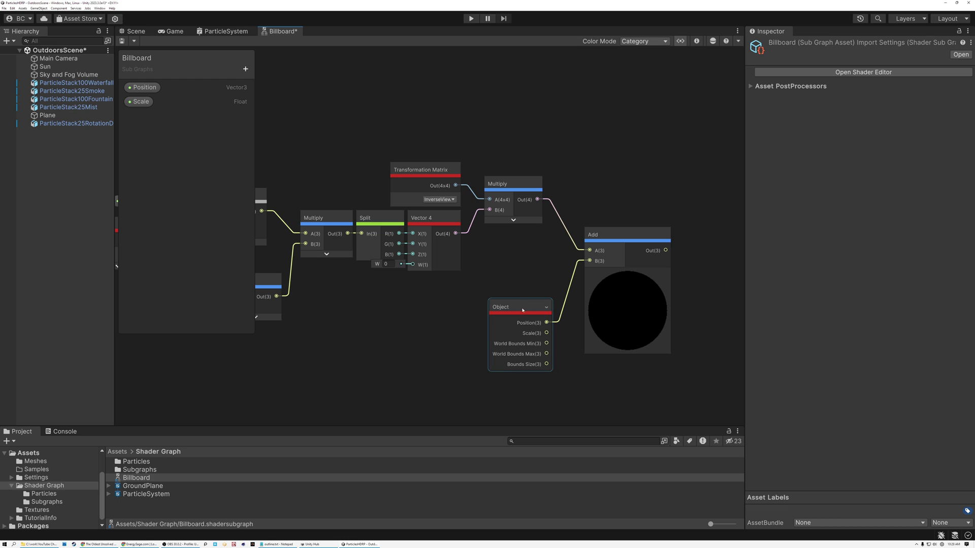
Step: Collapse the Object node's unused ports and the Add node's preview, and move both nodes close to the matrix Multiply
click(547, 308)
drag(510, 308, 524, 242)
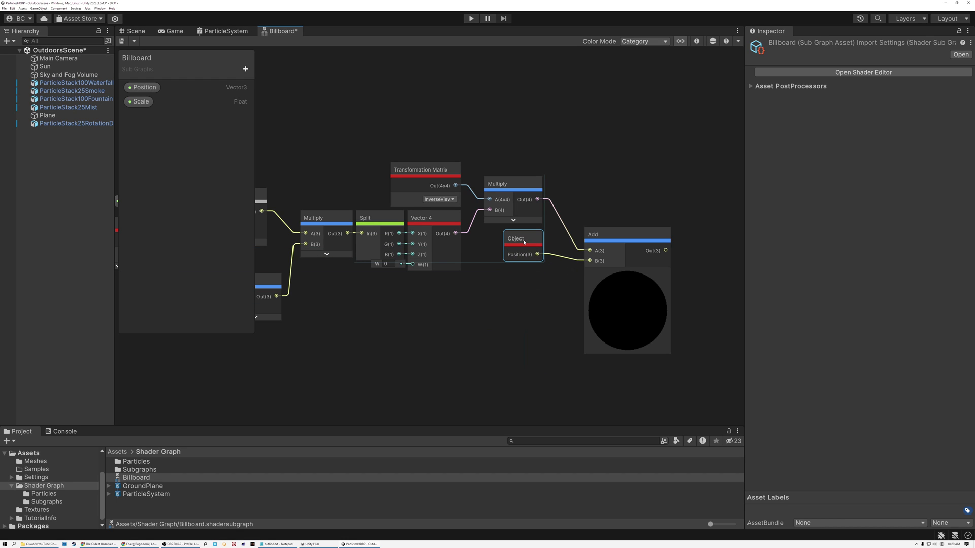
drag(609, 234, 591, 202)
click(611, 243)
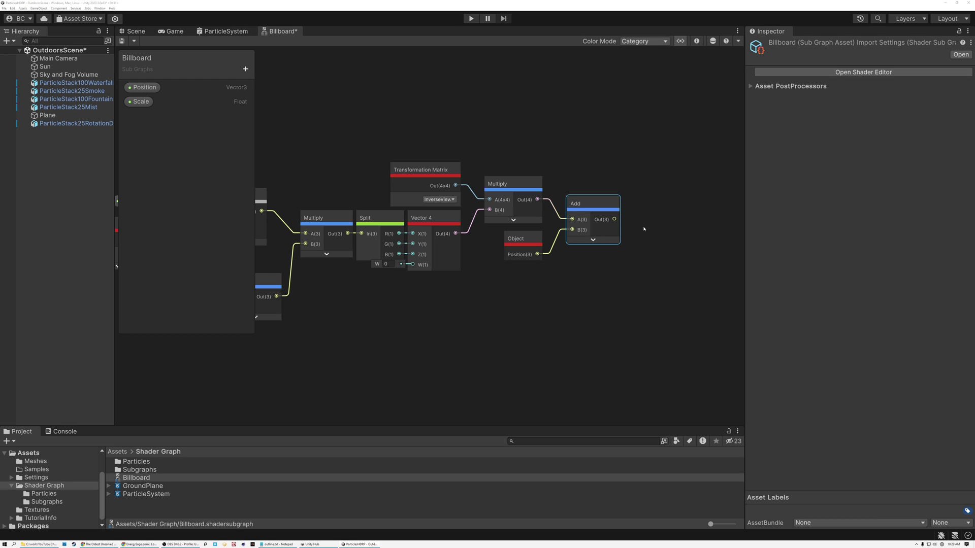
Step: Create a Transform node from the Add node's output and place it beside the Add node
middle_drag(650, 228, 473, 227)
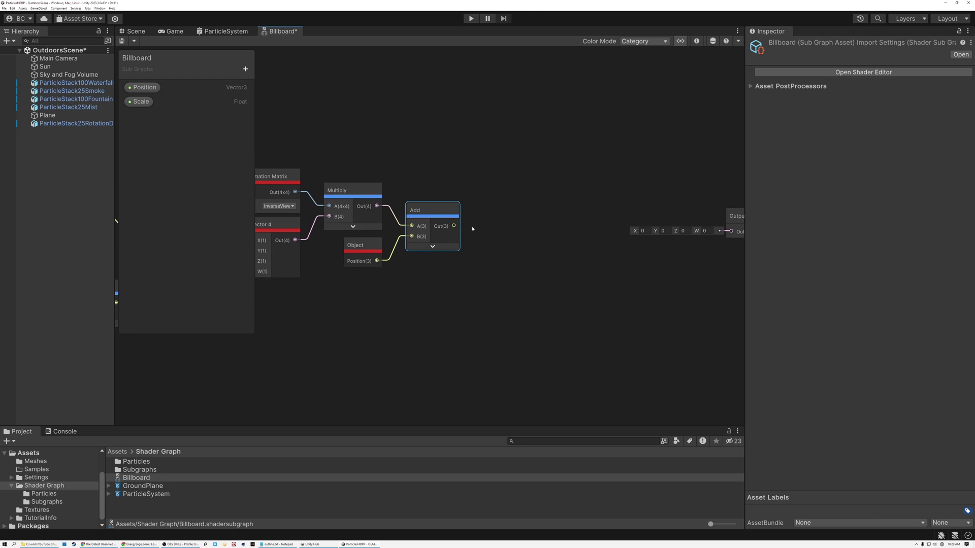
drag(454, 226, 502, 227)
text(tra)
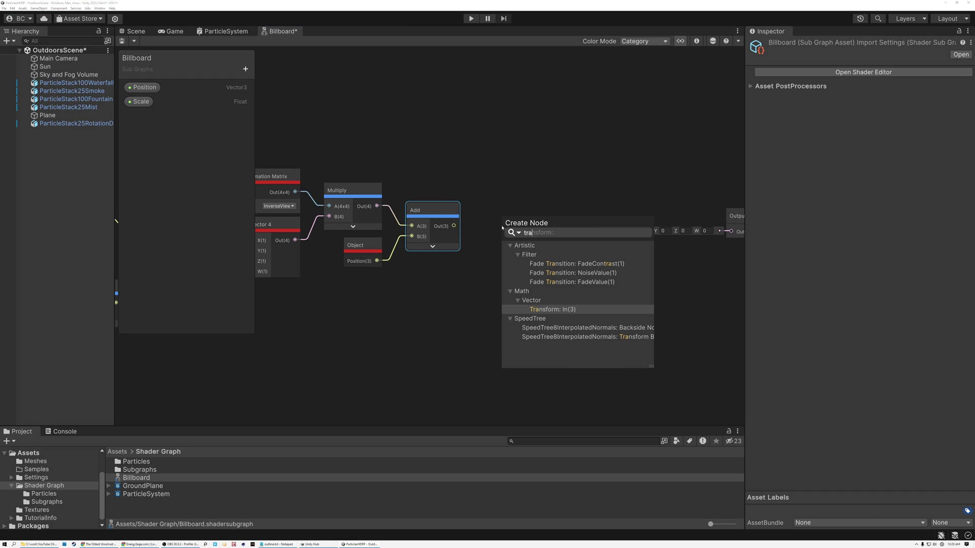
click(552, 311)
drag(526, 229, 505, 229)
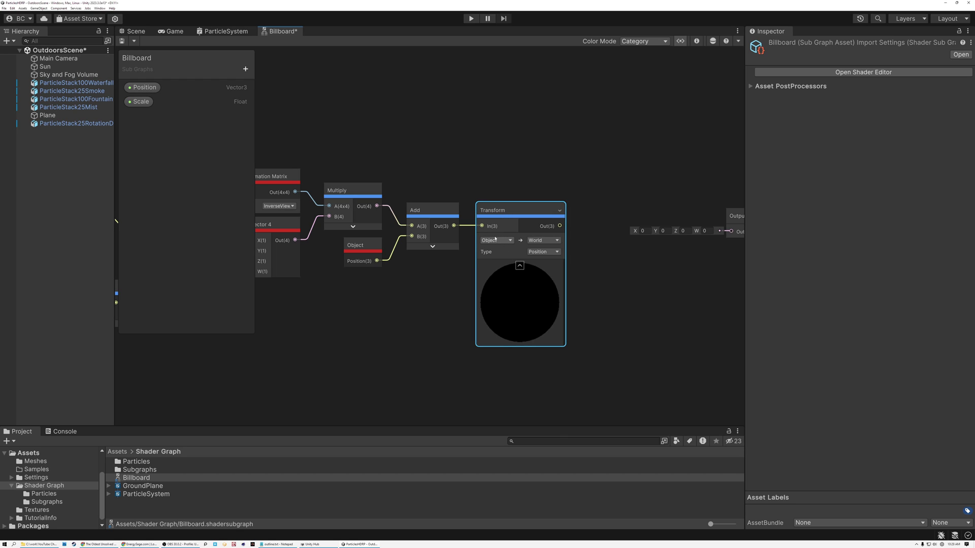
Step: Set the Transform node to convert from AbsoluteWorld to Object space, and collapse its preview
click(495, 240)
click(505, 294)
click(542, 240)
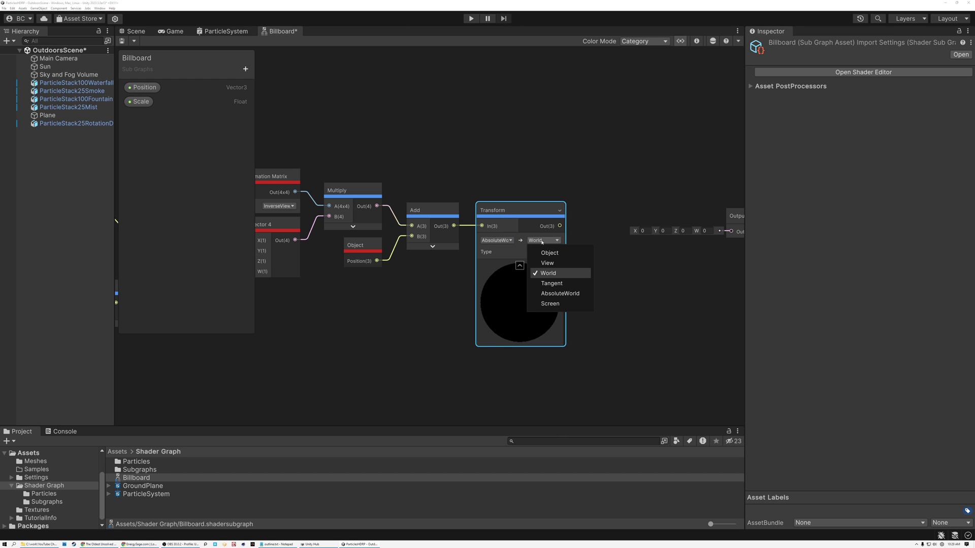
click(540, 253)
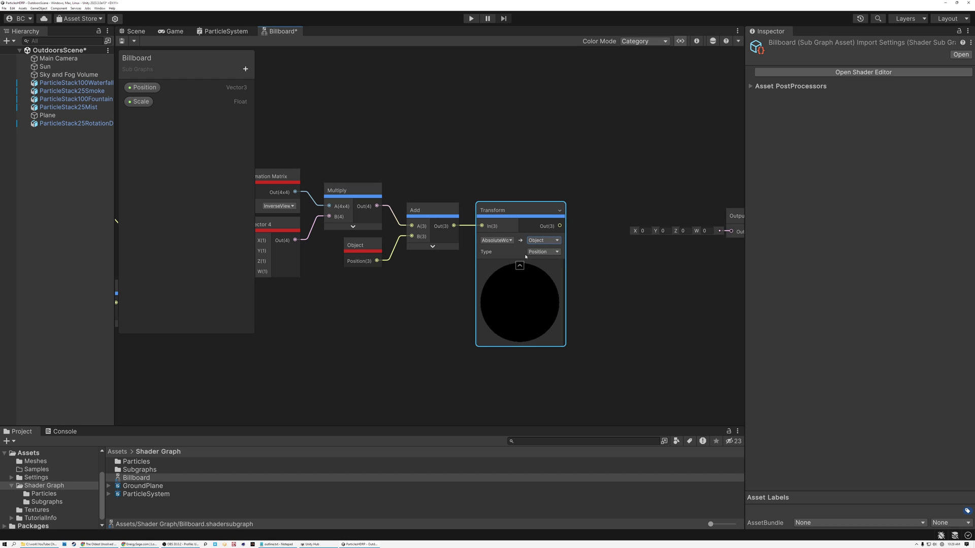
scroll(535, 253, up, 5)
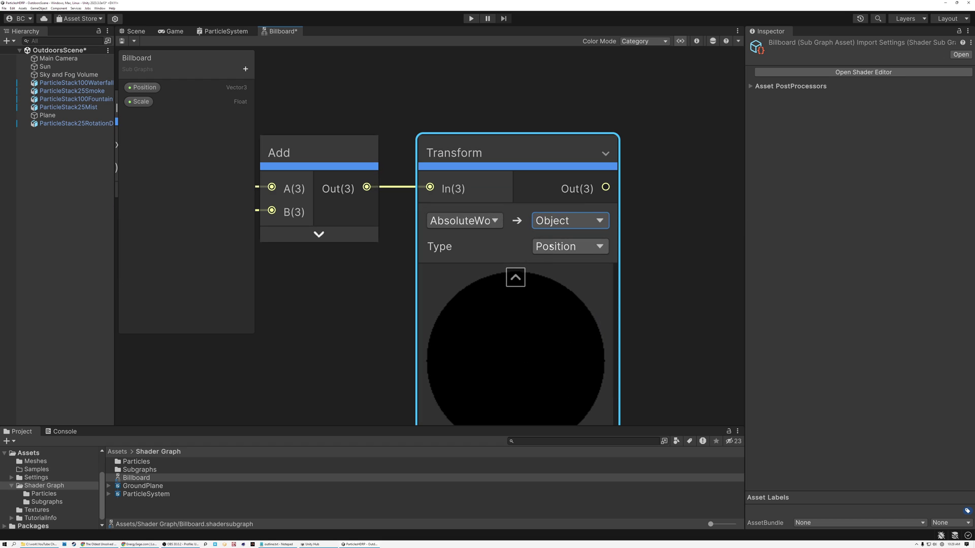
click(515, 278)
scroll(511, 282, down, 8)
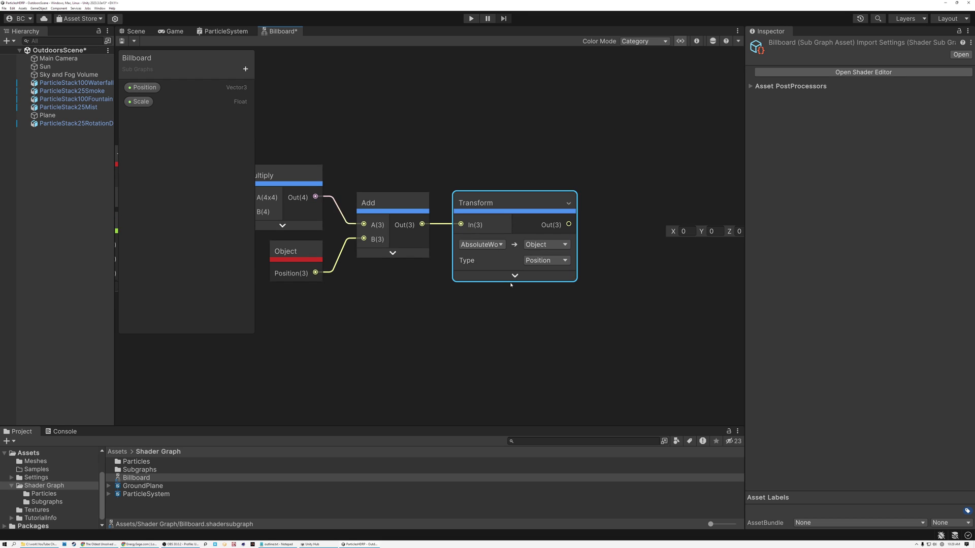
Step: Move the Output node closer to the Transform node and show its settings in the Graph Inspector
scroll(542, 265, up, 5)
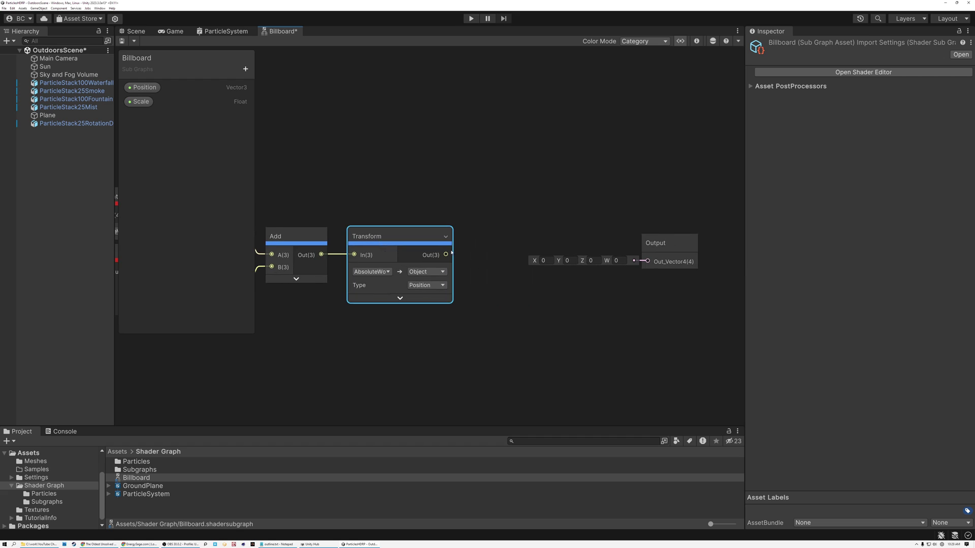
drag(446, 255, 503, 229)
click(477, 202)
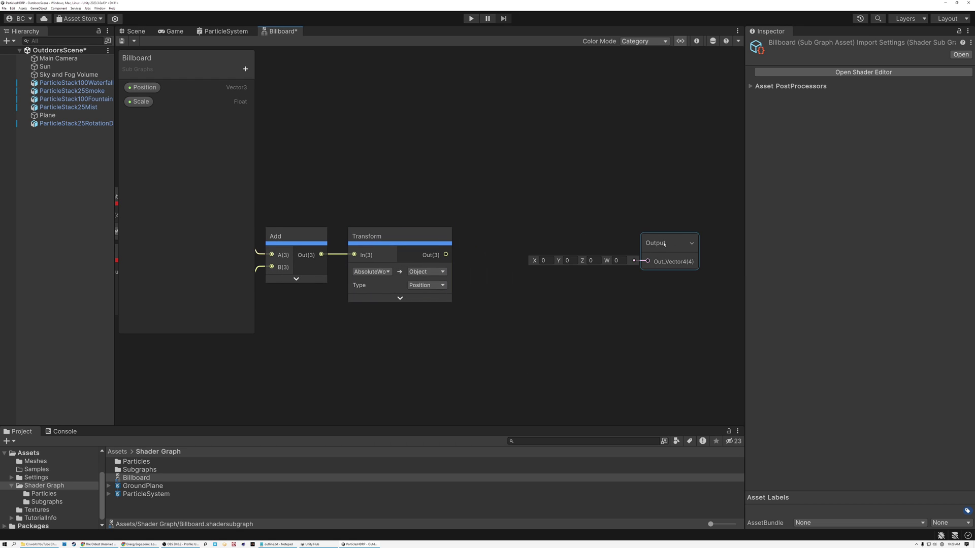
drag(666, 243, 613, 235)
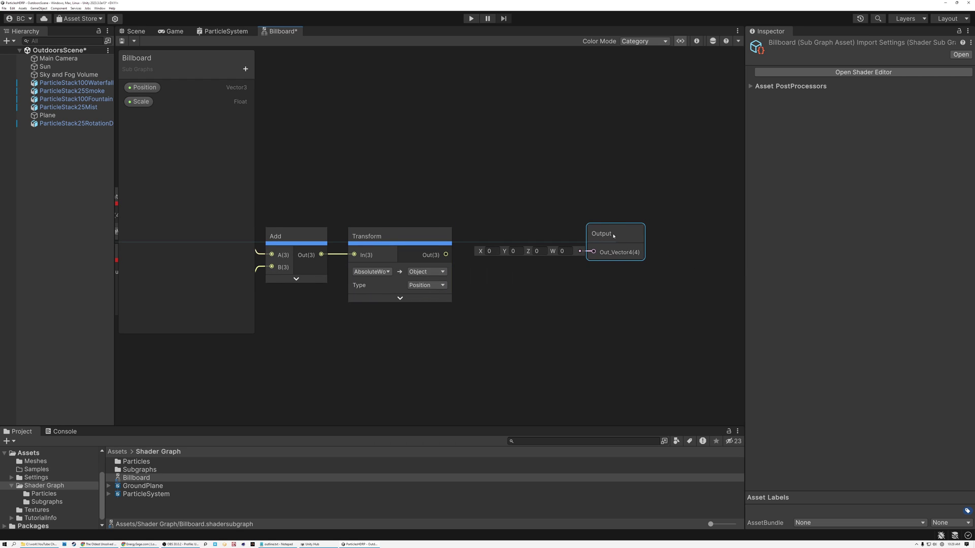
click(697, 41)
middle_drag(513, 155, 335, 157)
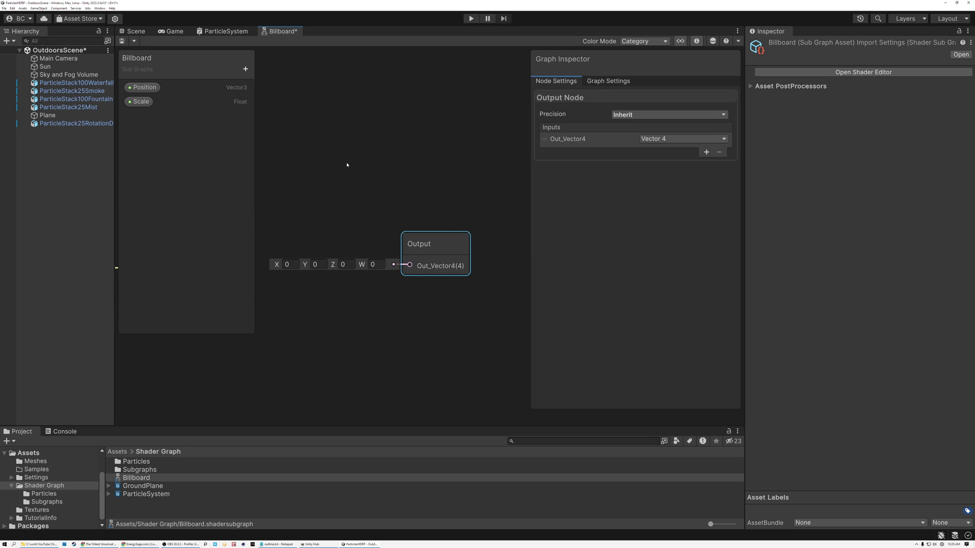
Step: Rename the Output node's Out_Vector4 input to Out
double_click(568, 139)
click(587, 140)
key(BackSpace)
key(BackSpace)
key(BackSpace)
key(BackSpace)
key(BackSpace)
key(BackSpace)
key(BackSpace)
key(BackSpace)
key(Return)
click(658, 138)
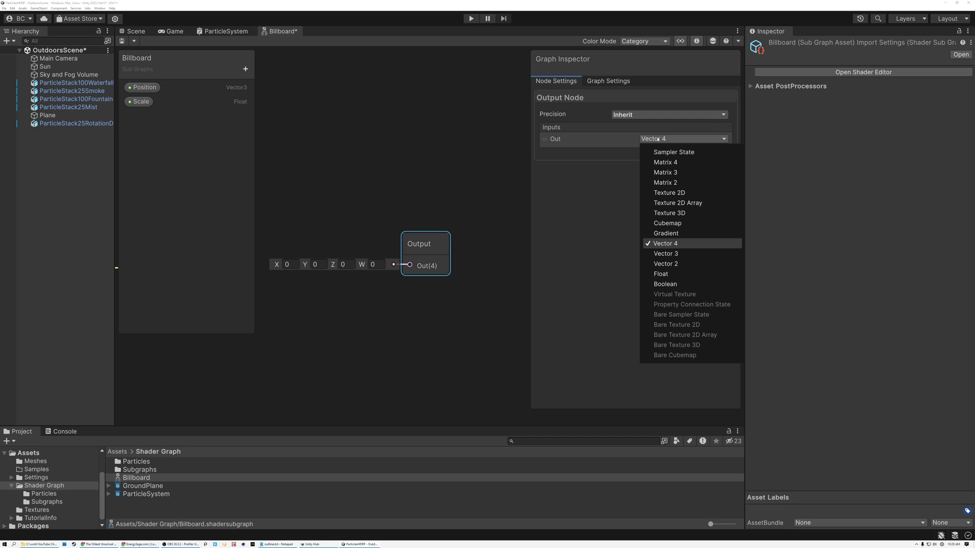
Step: Name the Output node's input Position and set its type to Vector 3
double_click(564, 136)
text(Position)
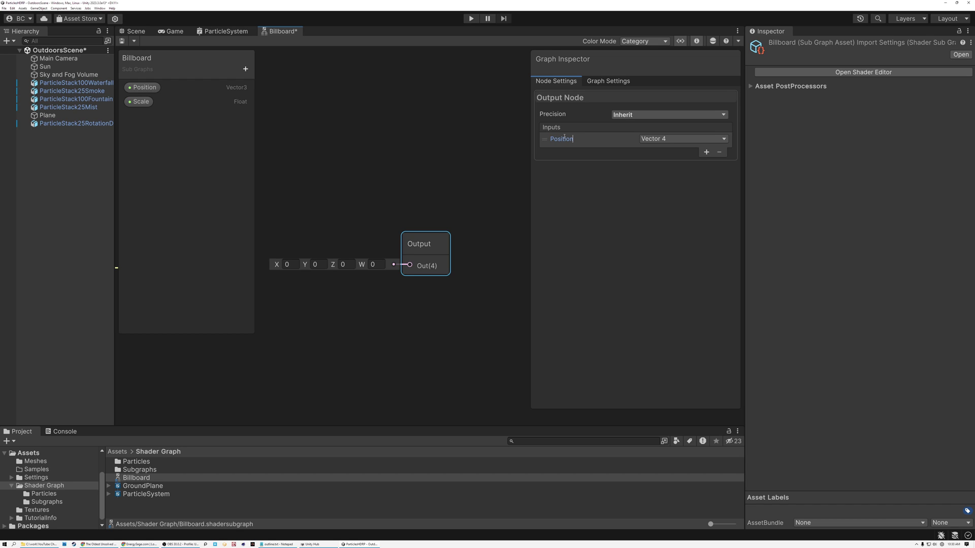
key(Return)
click(658, 139)
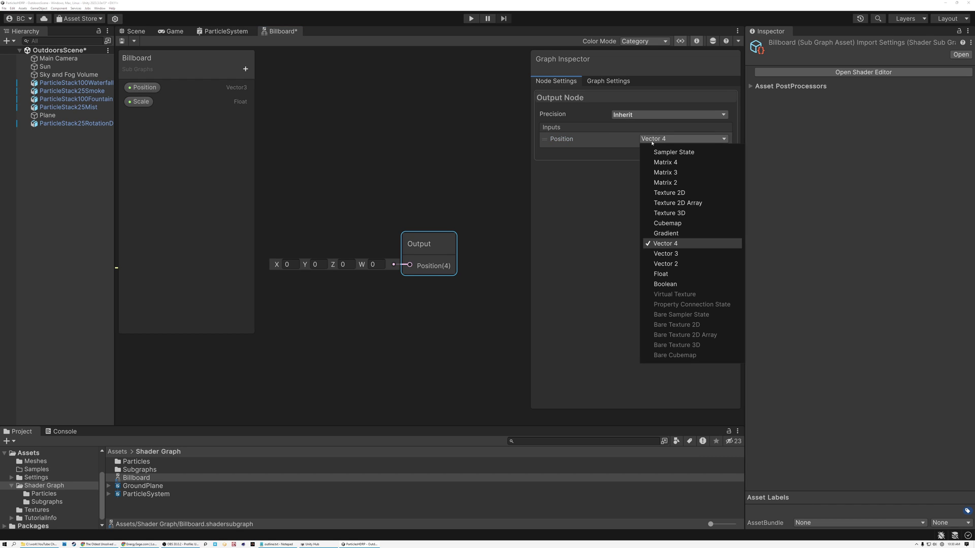
click(666, 253)
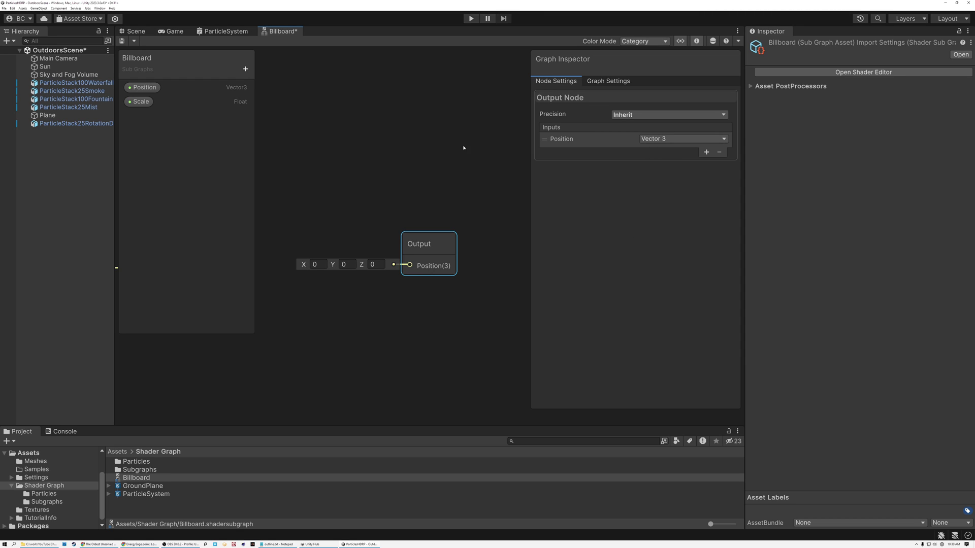
Step: Hide the Blackboard and Graph Inspector, and connect the Transform node's output to the Output node's Position input
middle_drag(350, 177, 468, 174)
middle_drag(414, 232, 413, 230)
click(680, 41)
click(696, 41)
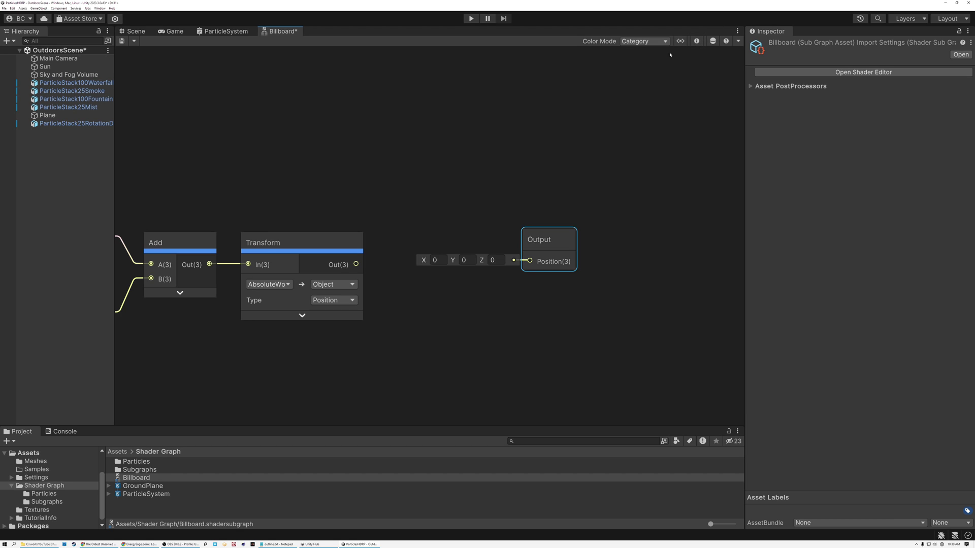
drag(356, 264, 430, 239)
Step: Check the complete node chain and save the Billboard sub graph
scroll(379, 196, down, 3)
middle_drag(297, 152, 607, 183)
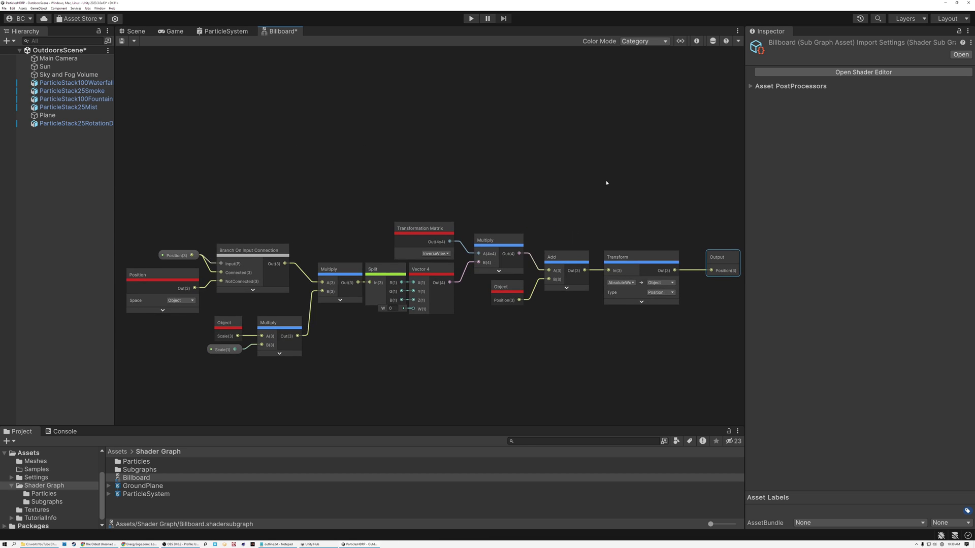
scroll(515, 172, down, 2)
middle_drag(541, 181, 552, 164)
click(480, 226)
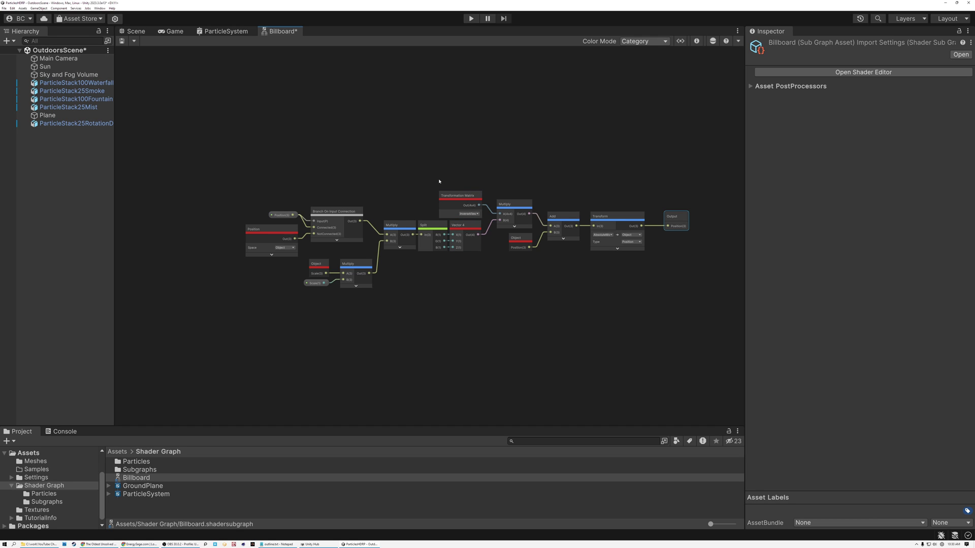
scroll(501, 163, up, 2)
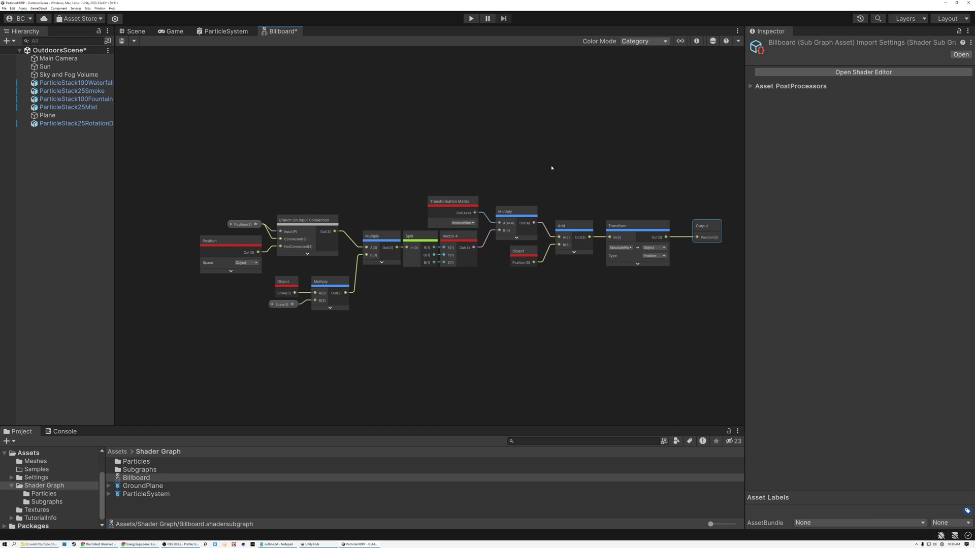
middle_drag(551, 166, 516, 165)
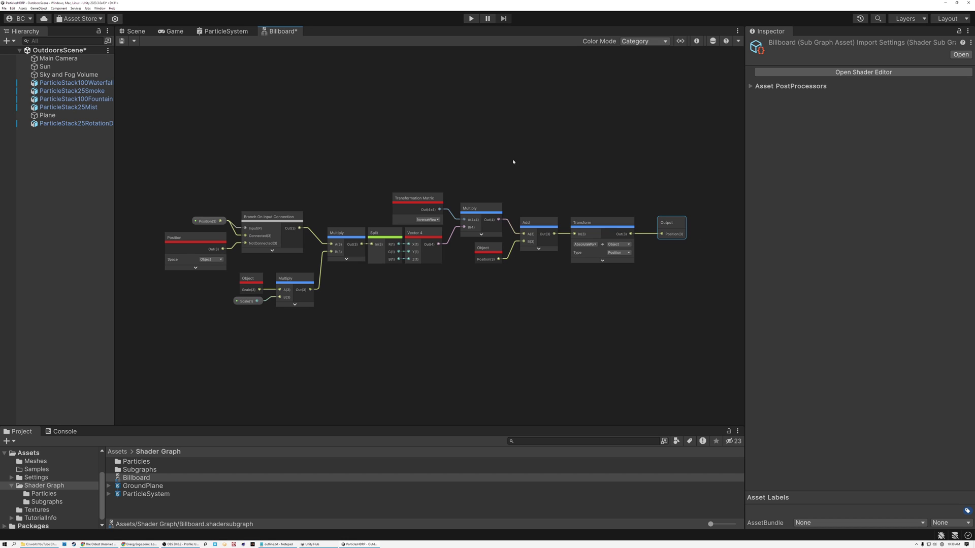
click(121, 41)
Step: In the ParticleSystem graph, move the Vertex Color node lower, beside the Fragment block's inputs
click(224, 32)
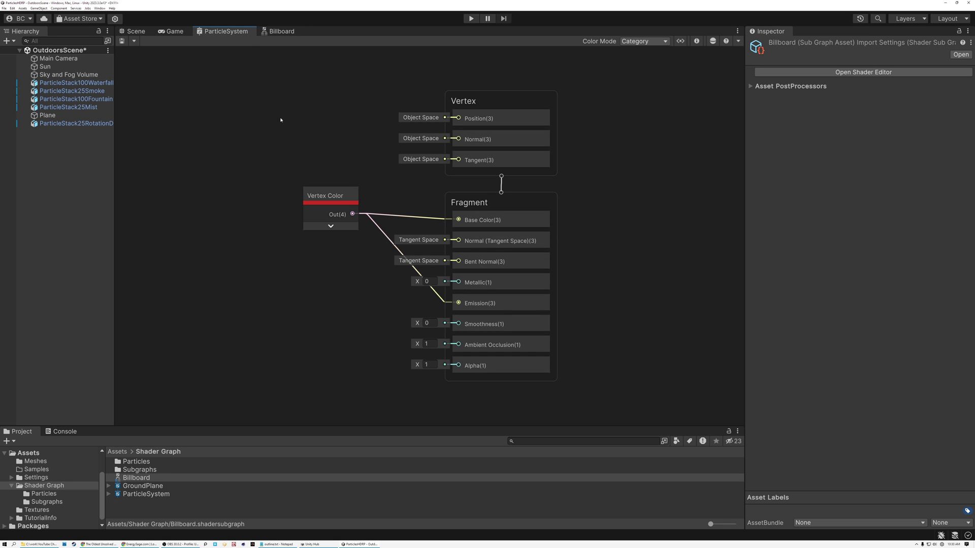
middle_drag(333, 135, 366, 133)
click(361, 197)
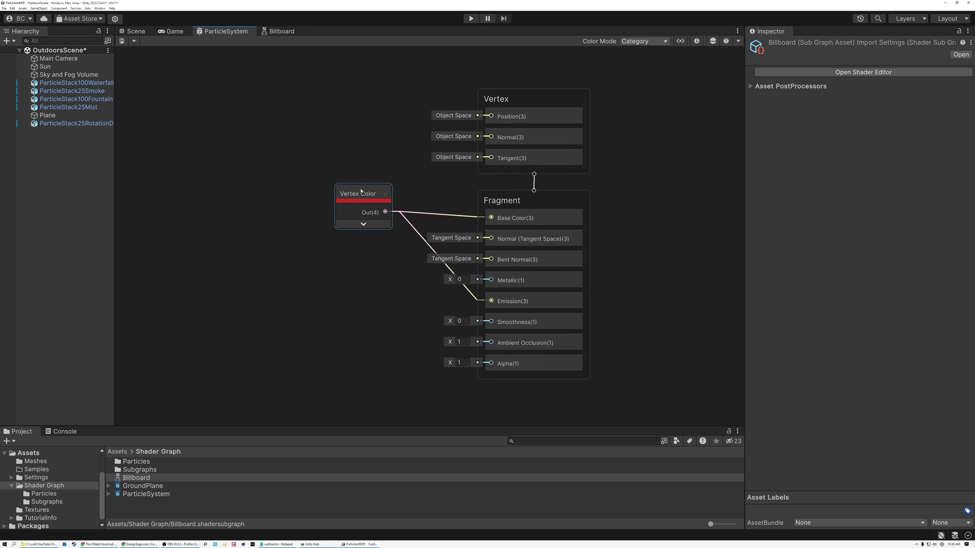
drag(361, 198, 341, 256)
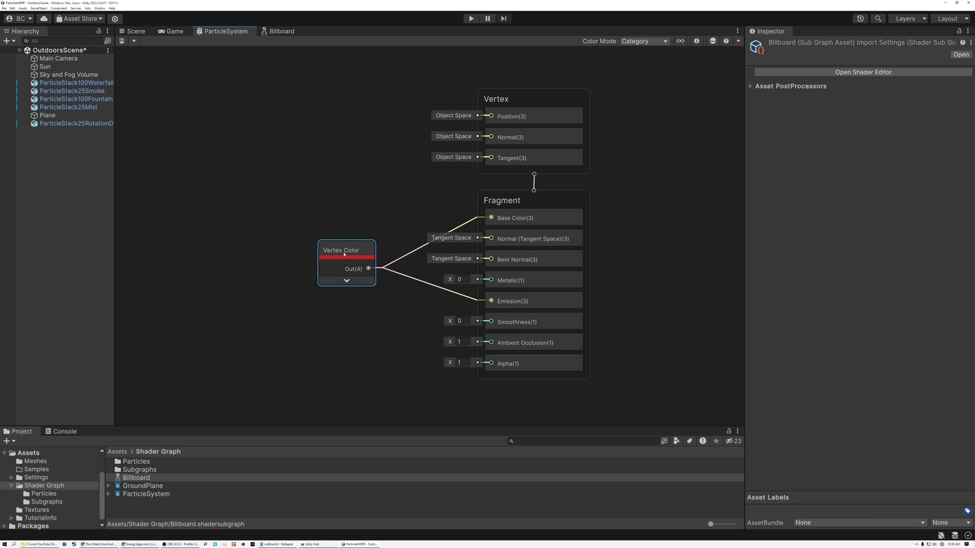
scroll(341, 256, up, 2)
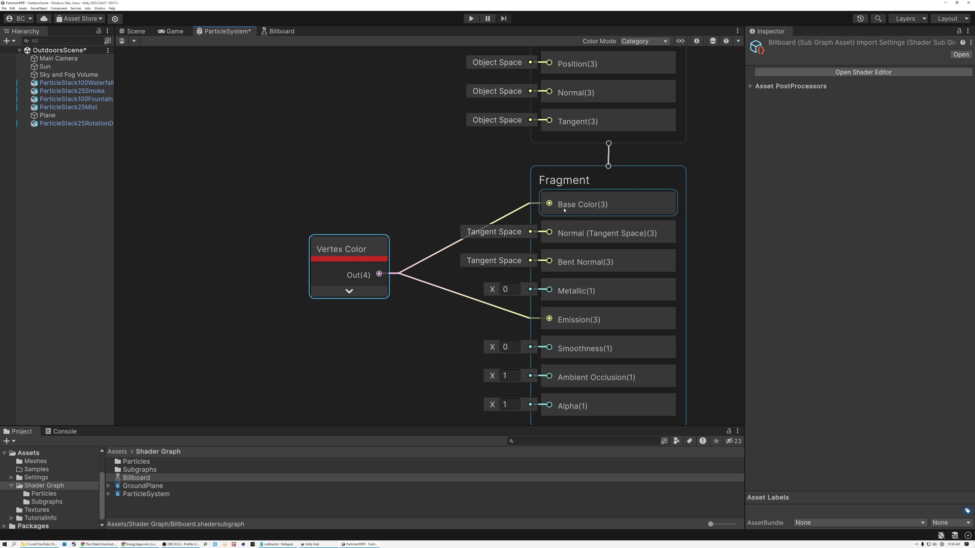
Step: Examine the stacked particle planes in the Scene view and return to the ParticleSystem graph
click(136, 31)
right_drag(447, 207, 481, 207)
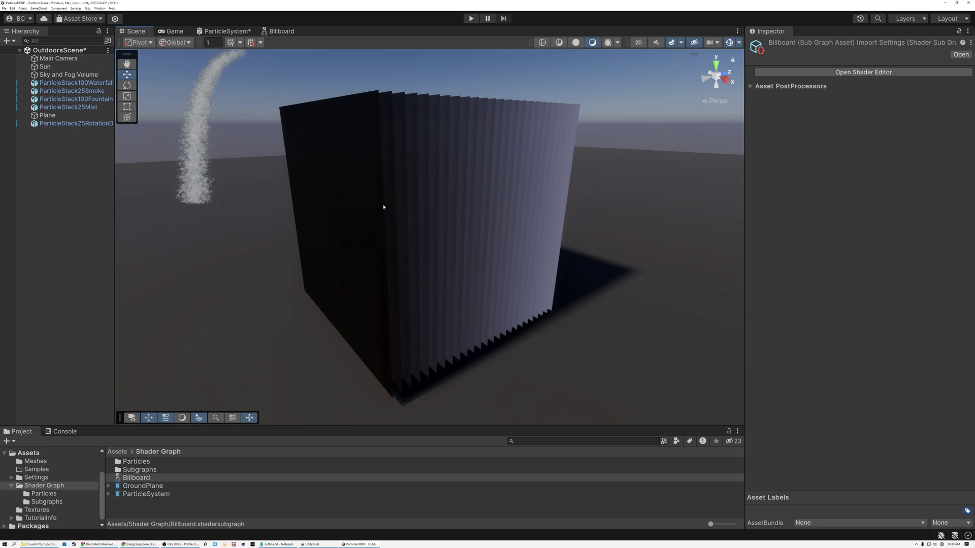
click(237, 32)
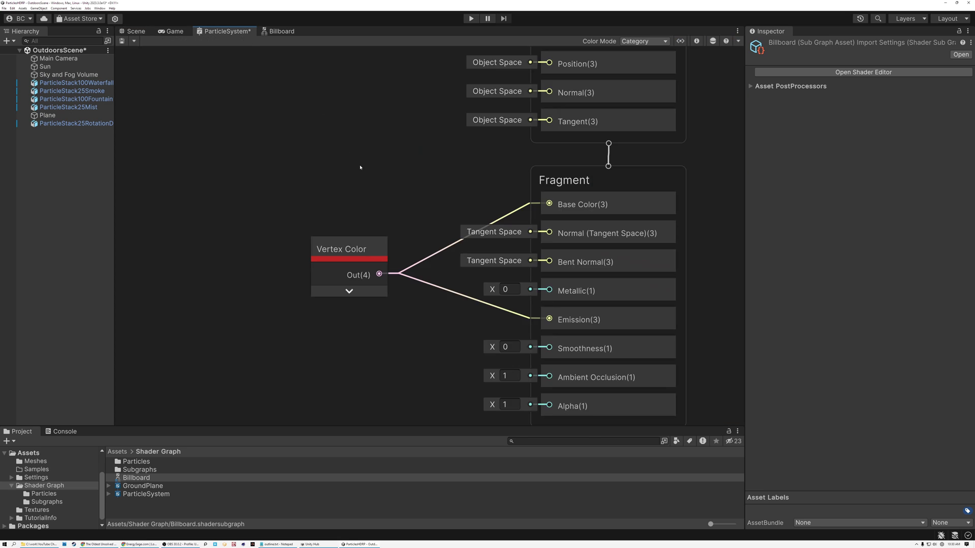
Step: Add the Billboard sub graph to the ParticleSystem graph and place it beside the Vertex block, above the Vertex Color node
drag(137, 478, 281, 127)
click(350, 199)
middle_drag(434, 142, 531, 229)
drag(444, 219, 404, 133)
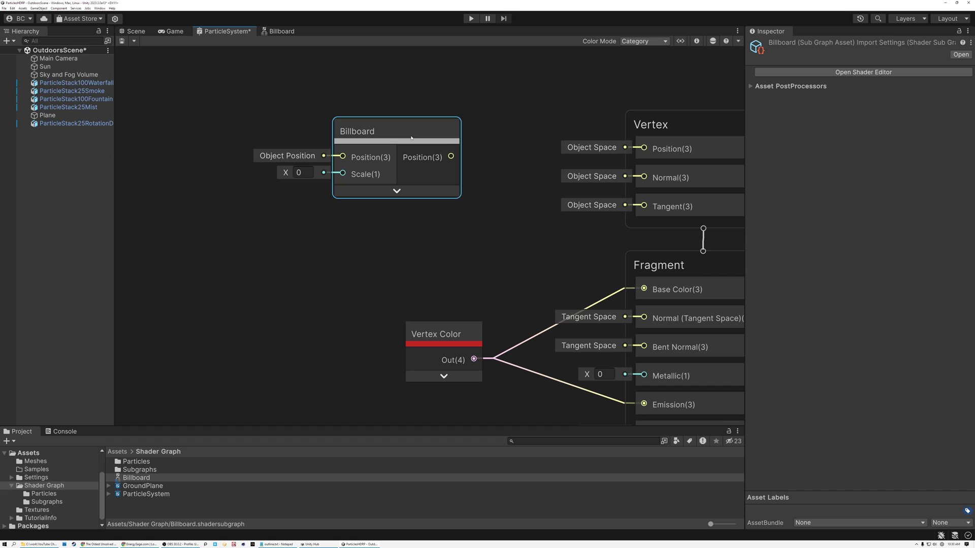
scroll(265, 156, up, 5)
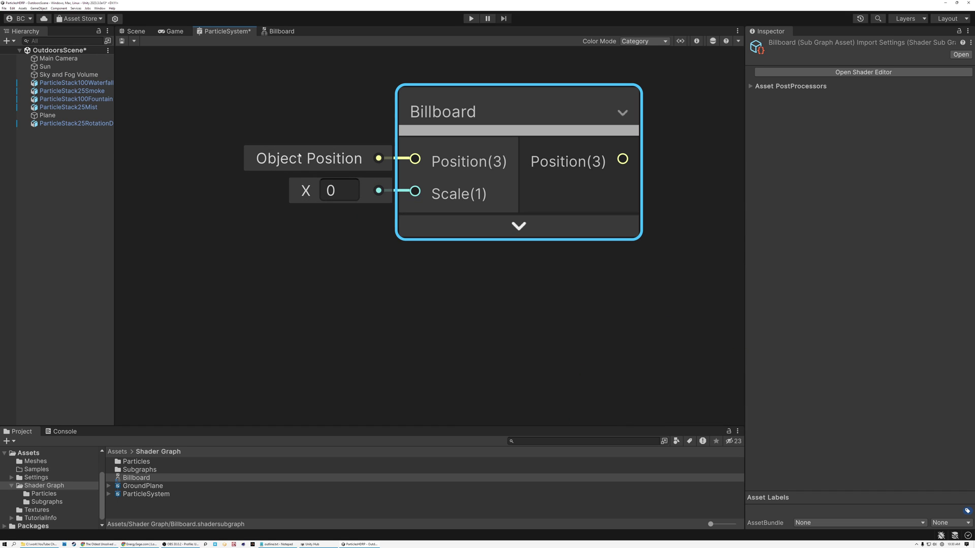
scroll(327, 163, down, 4)
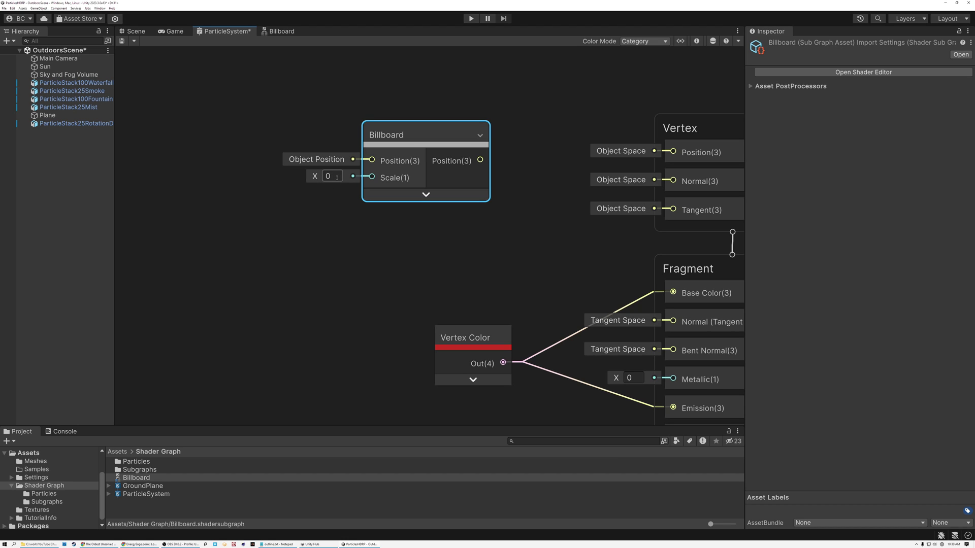
Step: Set the Scale property's default value to 1 in the Billboard sub graph and save it
click(282, 31)
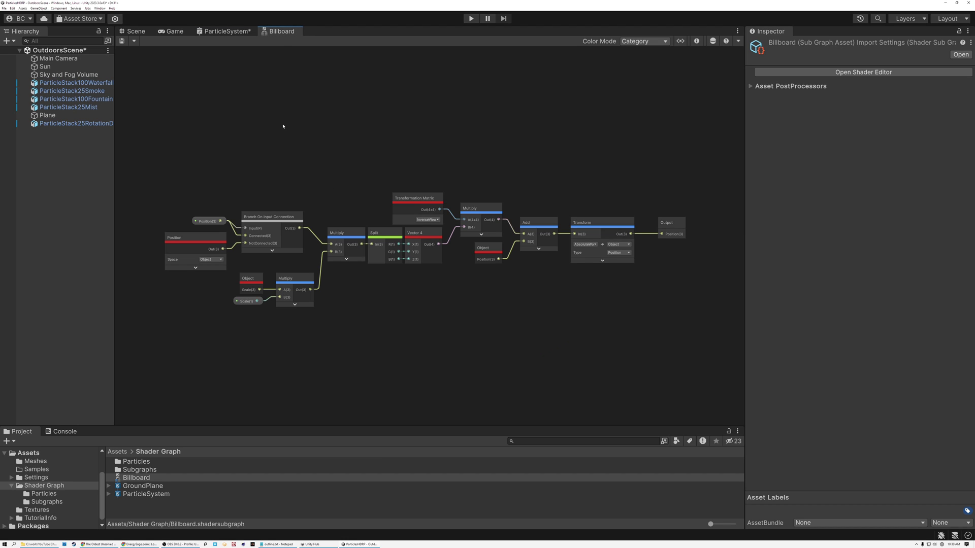
click(680, 41)
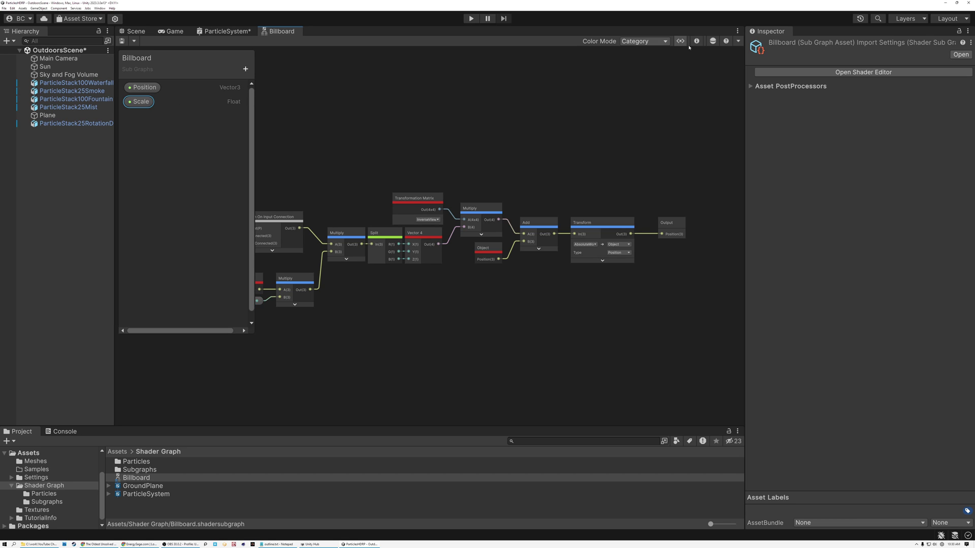
click(694, 44)
click(635, 136)
text(1)
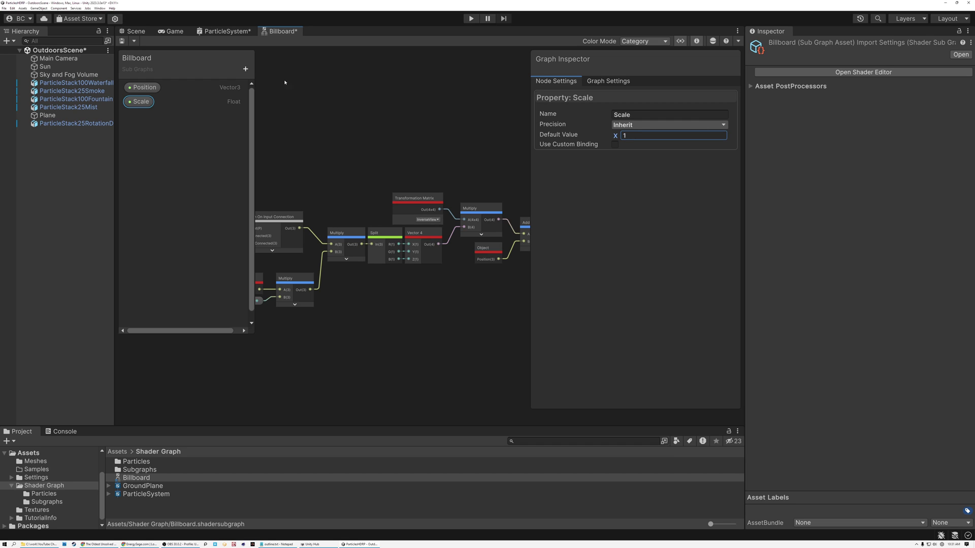
click(122, 40)
Step: Connect the Billboard node's Position output to the Vertex block's Position in the ParticleSystem graph, and save the graph
click(225, 32)
middle_drag(442, 146, 328, 160)
drag(329, 161, 342, 145)
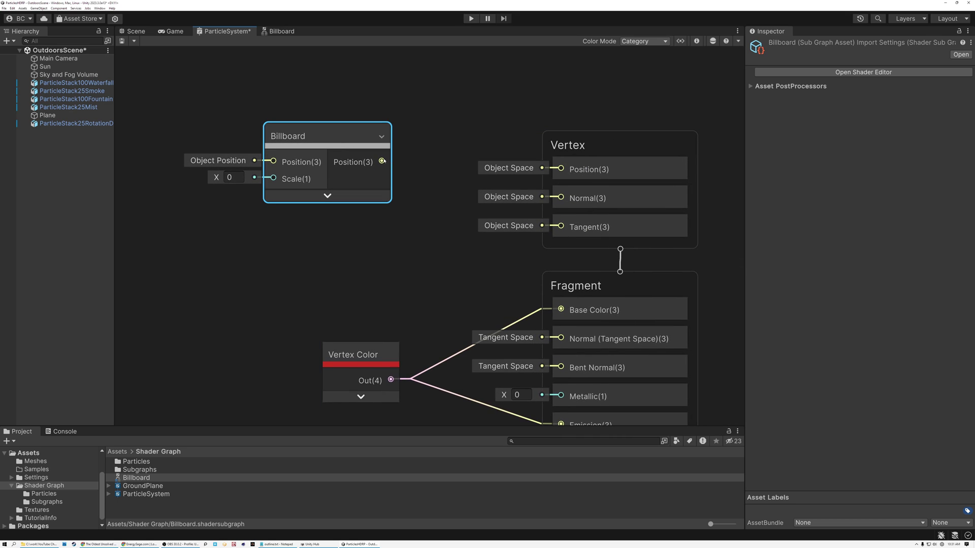
click(598, 172)
click(572, 146)
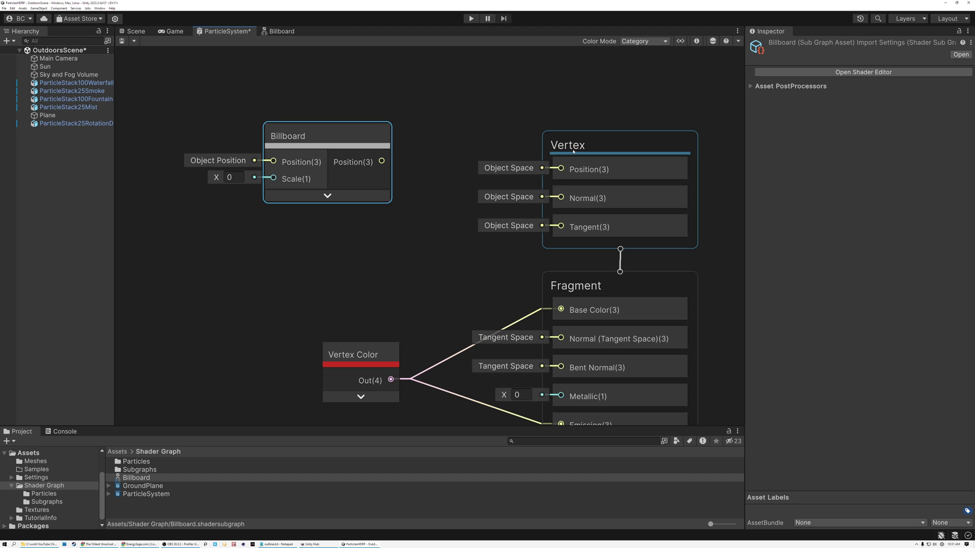
drag(381, 161, 558, 168)
middle_drag(442, 114, 515, 127)
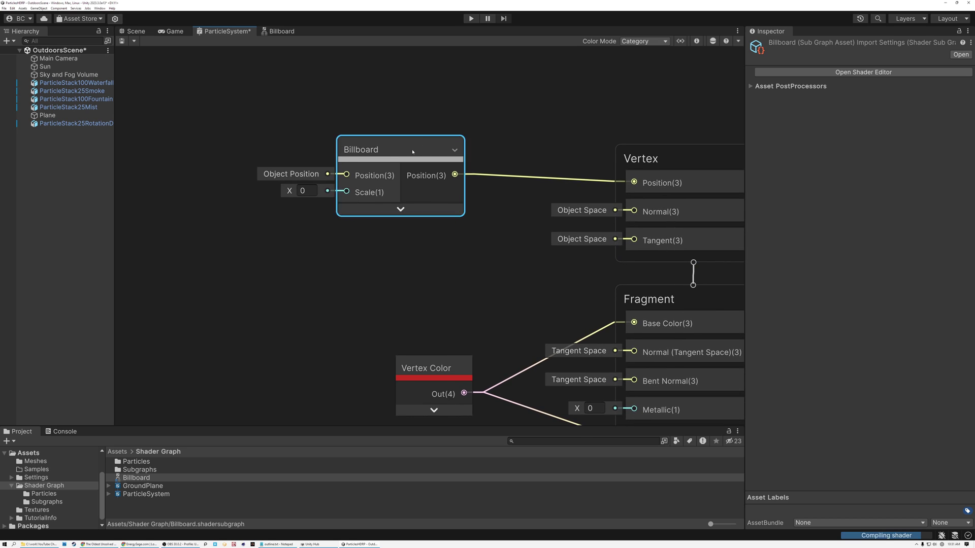
drag(414, 150, 422, 130)
click(122, 41)
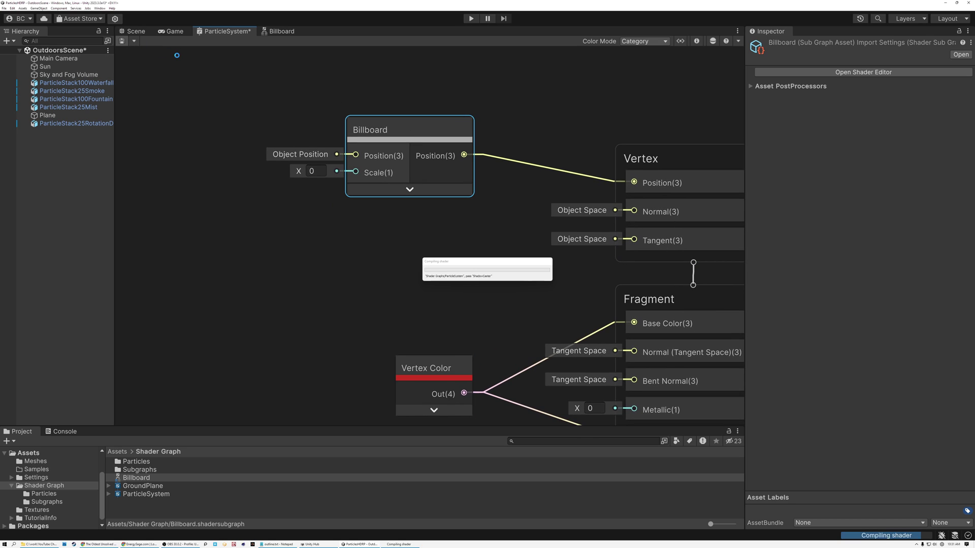
Step: Open the Subgraphs folder and inspect the particle stack's area in the Scene view from different angles
click(136, 32)
double_click(140, 469)
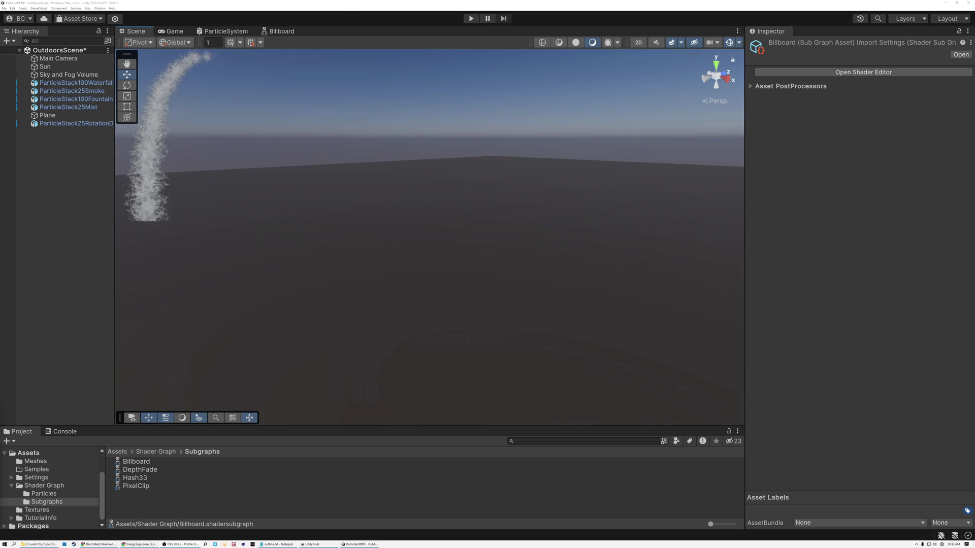
right_drag(412, 269, 425, 301)
alt+drag(469, 268, 415, 276)
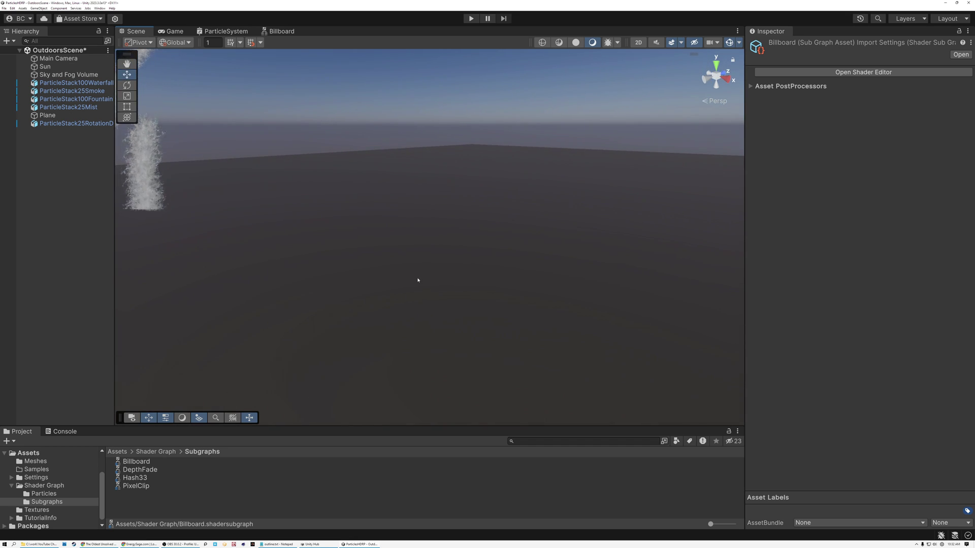
Step: Set the Billboard node's Scale to 1 in the ParticleSystem graph, save it, and return to the Scene view
click(231, 32)
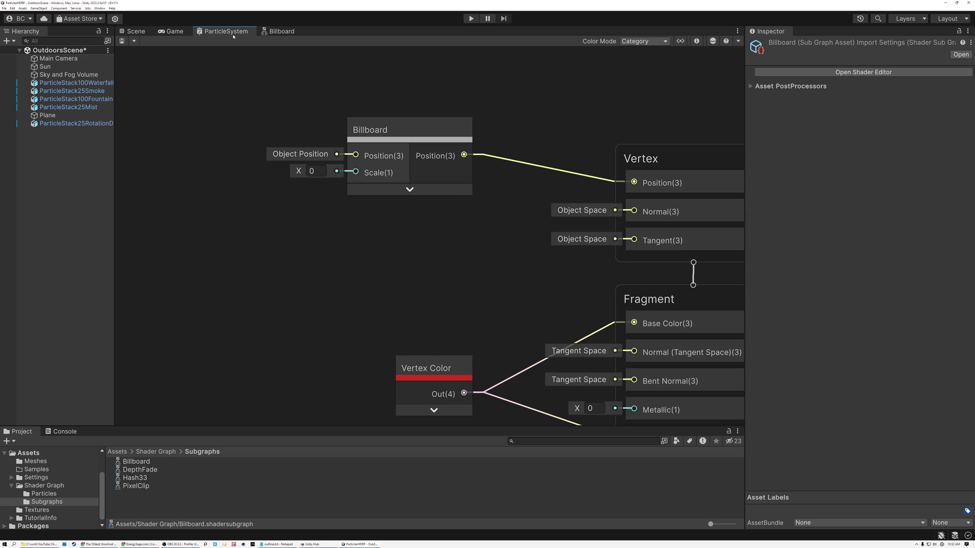
click(356, 191)
click(316, 171)
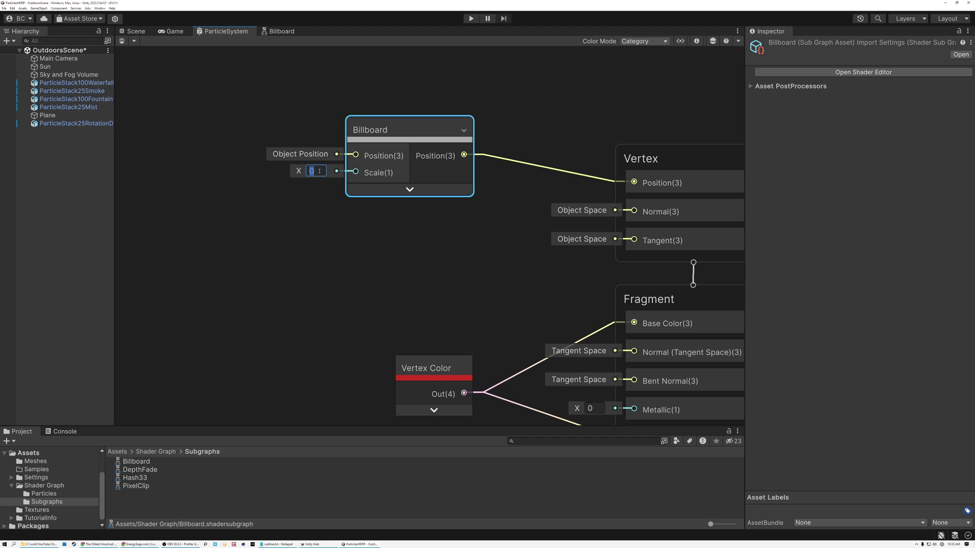
text(1)
click(409, 189)
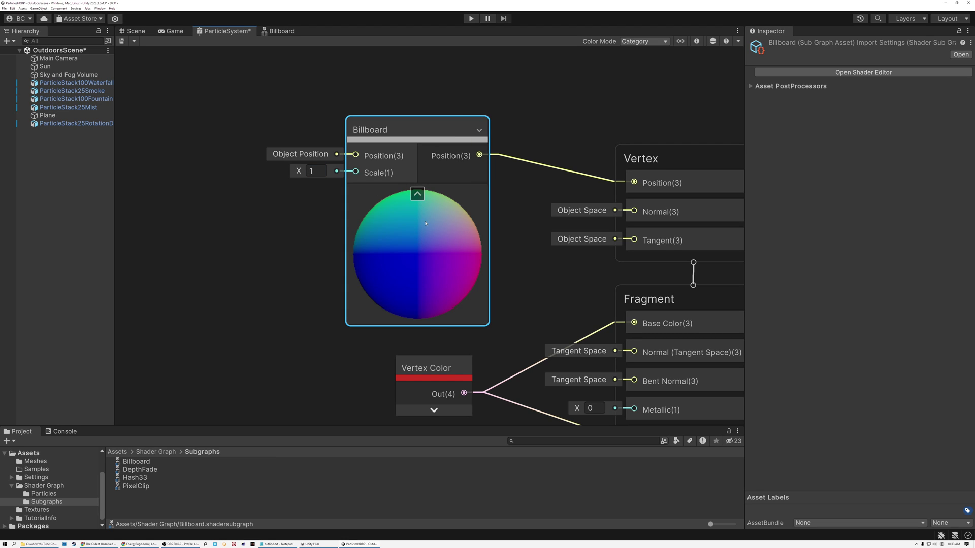
click(416, 194)
key(ctrl+s)
click(134, 32)
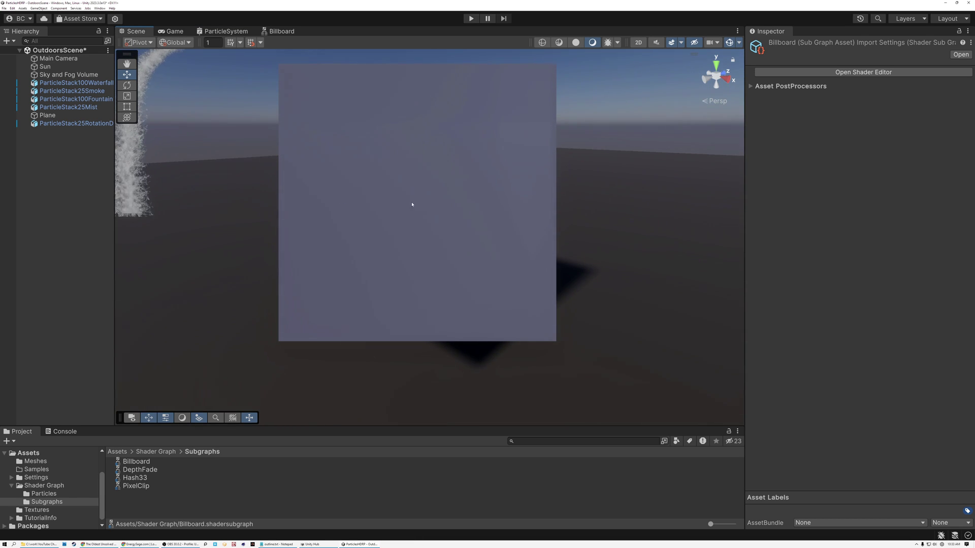
Step: Examine the particle plane from different angles in the Scene view and review the Billboard graph's node layout
alt+drag(413, 172, 461, 178)
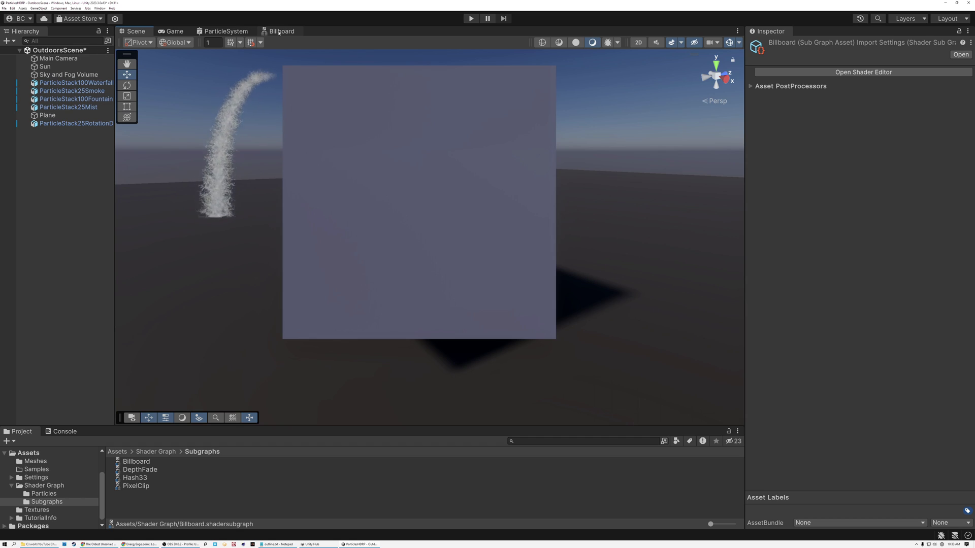
click(279, 32)
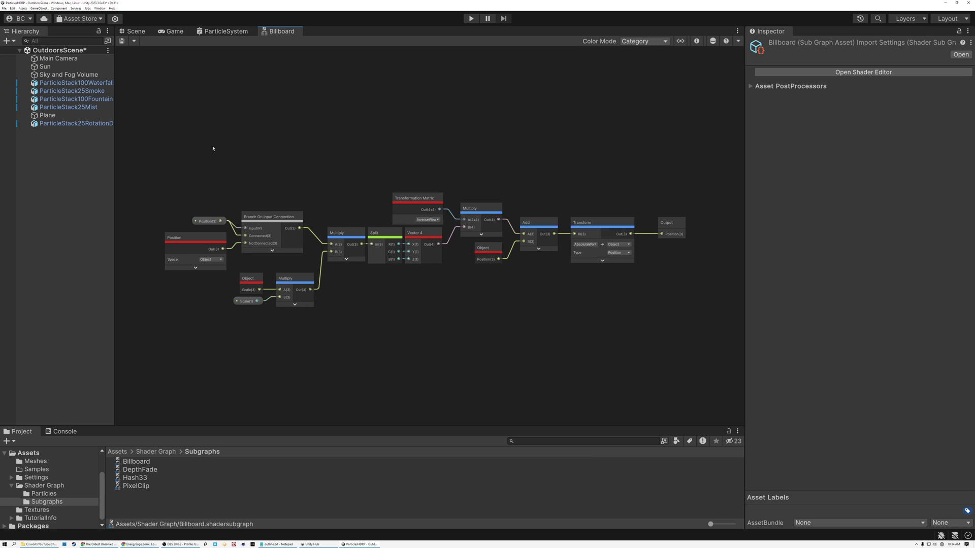
scroll(289, 182, up, 2)
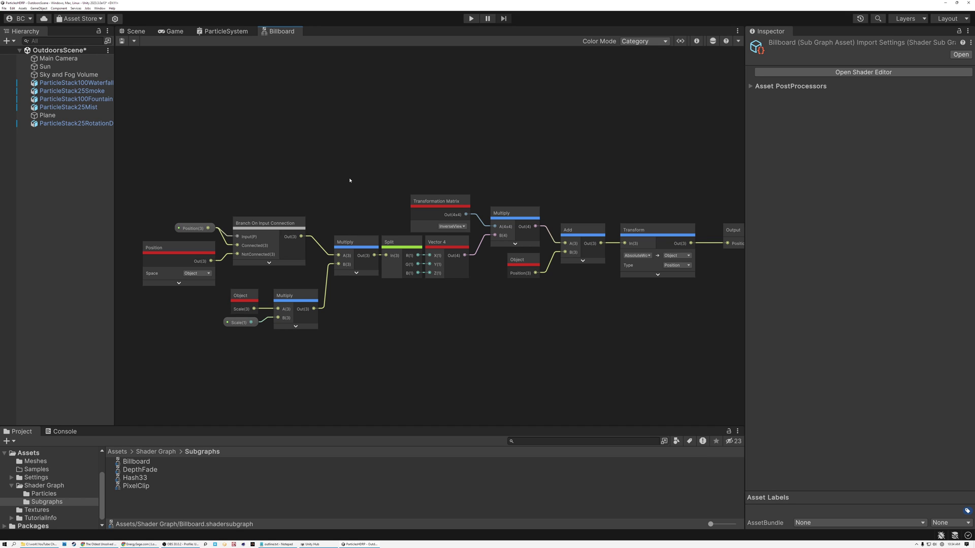
click(134, 31)
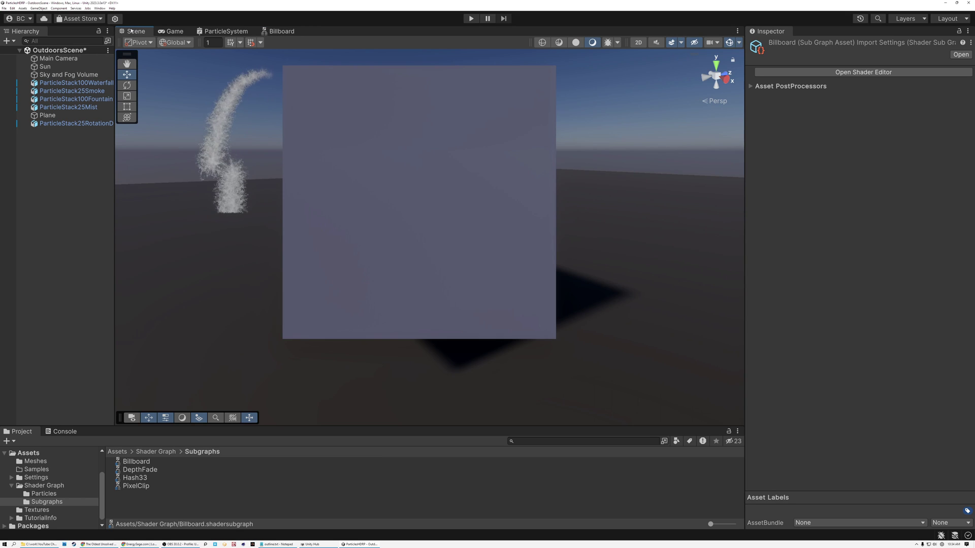
alt+drag(506, 193, 254, 215)
Step: In the Billboard graph, move all nodes up to the scaled-position Multiply away from the Split node to make room between them
click(282, 32)
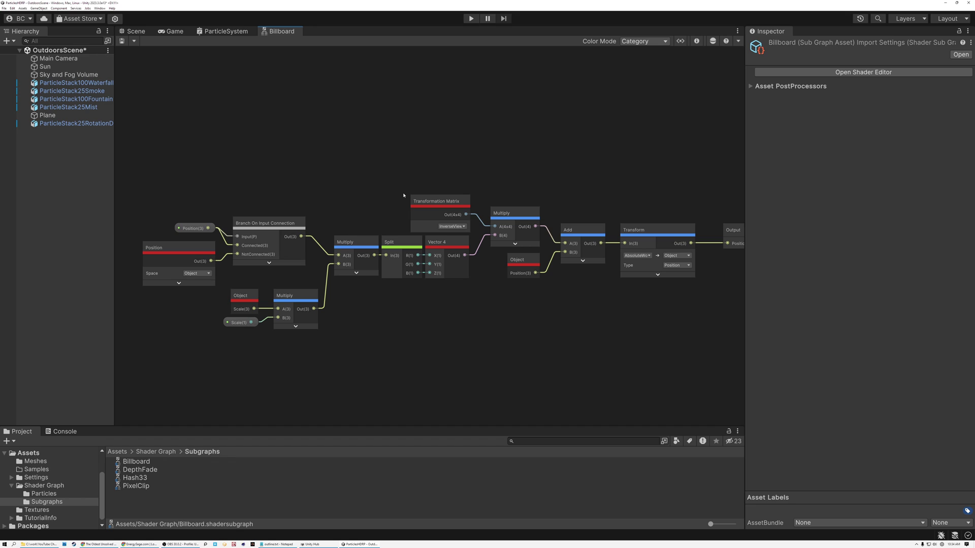
middle_drag(331, 190, 471, 177)
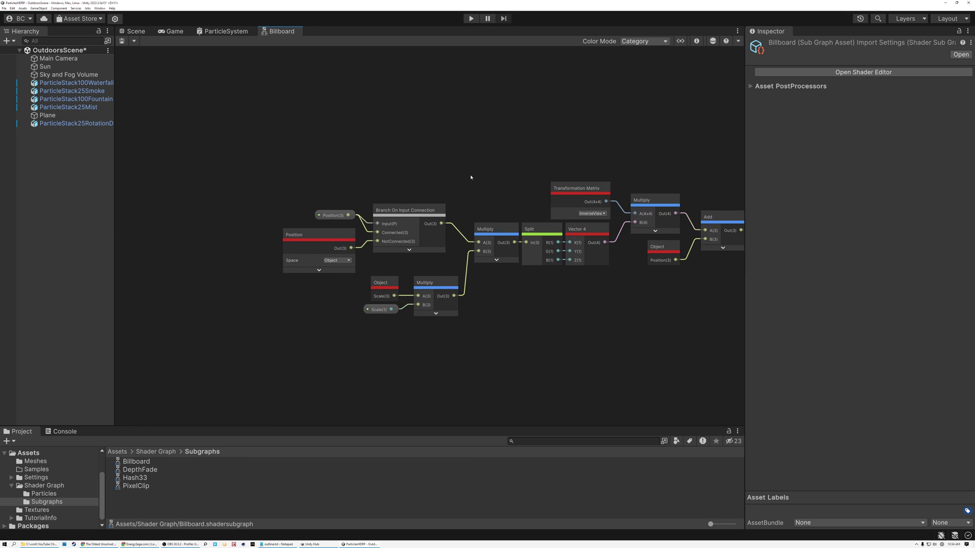
drag(503, 348, 503, 348)
drag(502, 238, 276, 239)
middle_drag(439, 282, 503, 292)
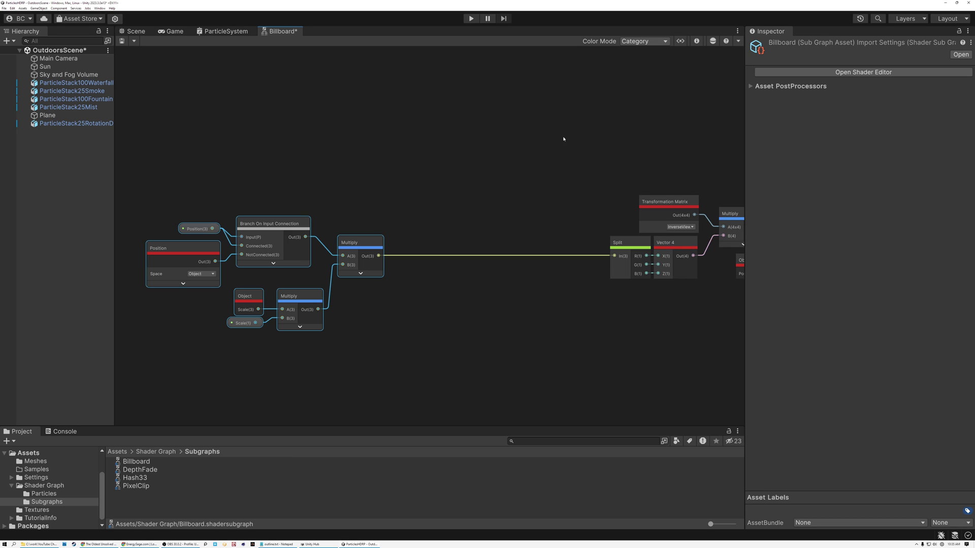
Step: Add a Dropdown property named Forward Axis to the Billboard sub graph
click(680, 41)
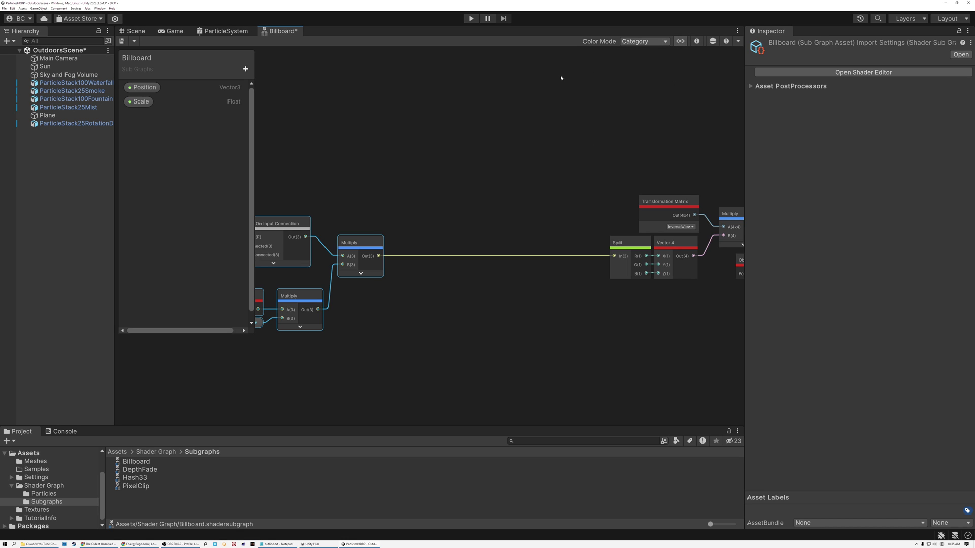
click(246, 70)
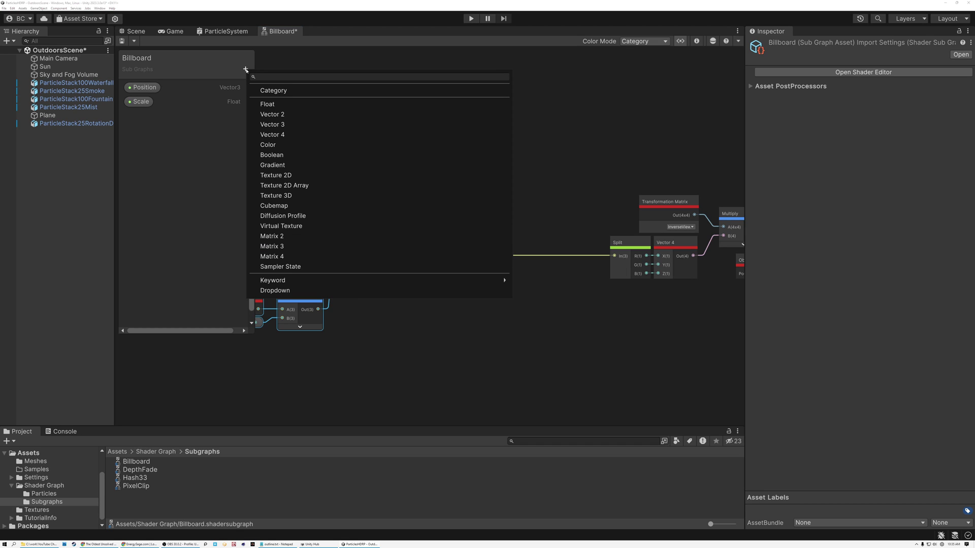
click(293, 291)
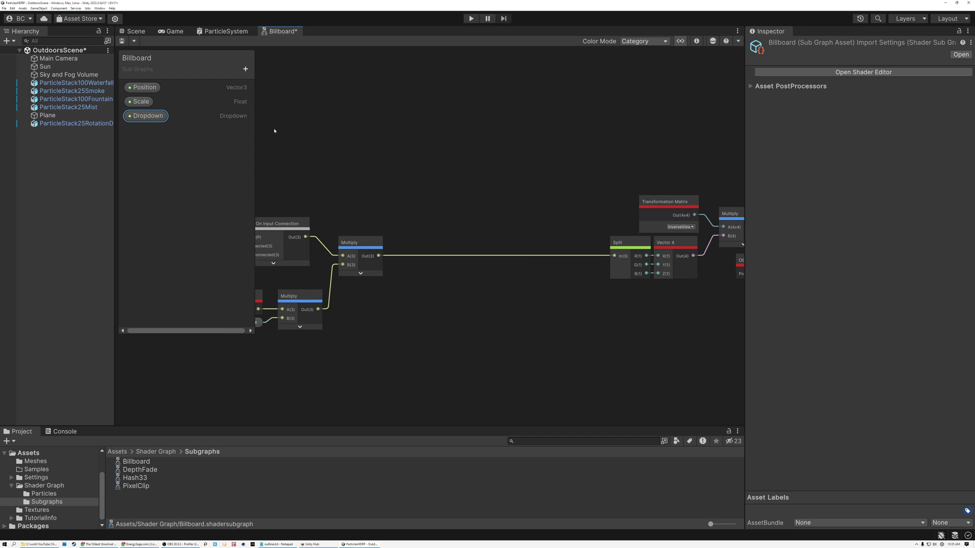
click(696, 40)
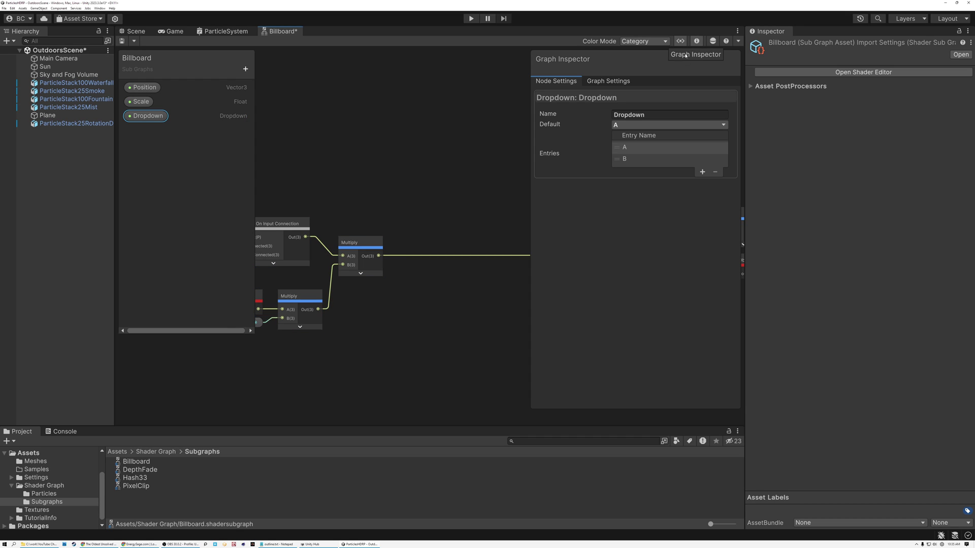
click(653, 117)
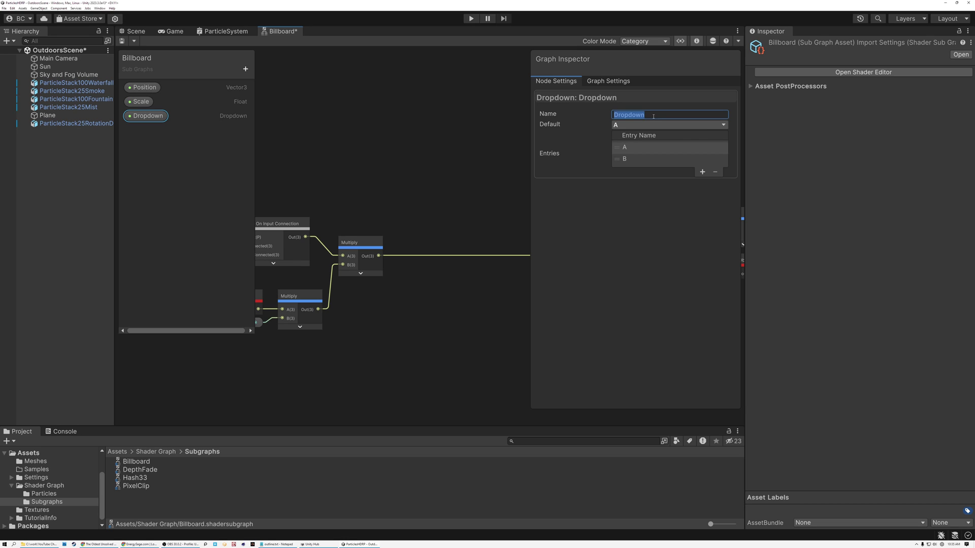
text(Forward Axis)
key(Return)
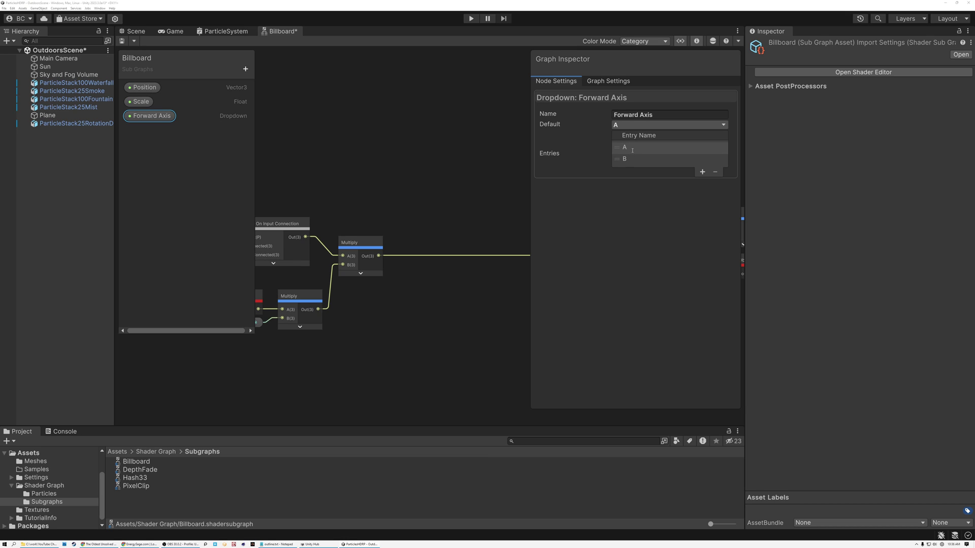
Step: Rename the Forward Axis dropdown's entries A and B to Positive X and Negative X
click(640, 148)
text(Positive X)
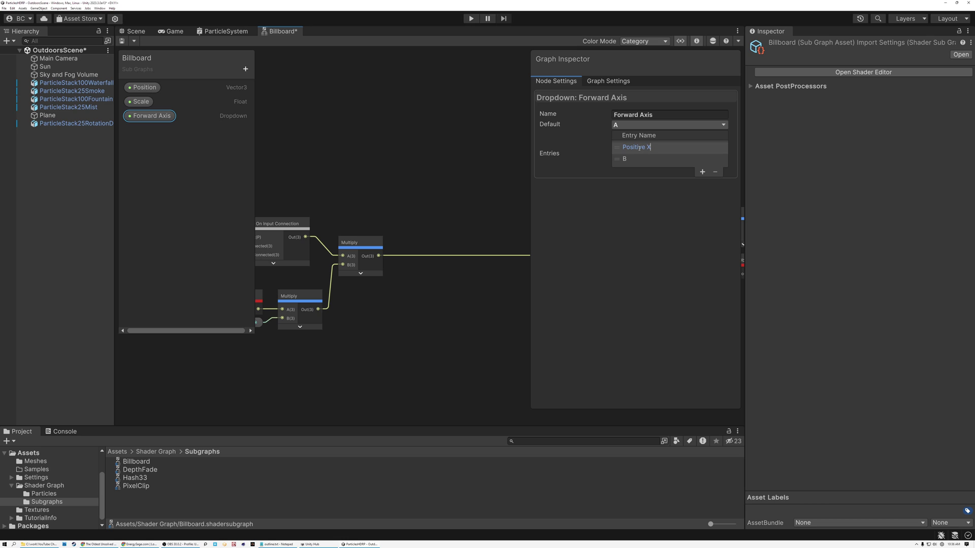
key(Return)
click(640, 159)
text(Negative X)
Step: Complete the Forward Axis entries with four more named Positive Y, Negative Y, Positive Z and Negative Z
click(647, 172)
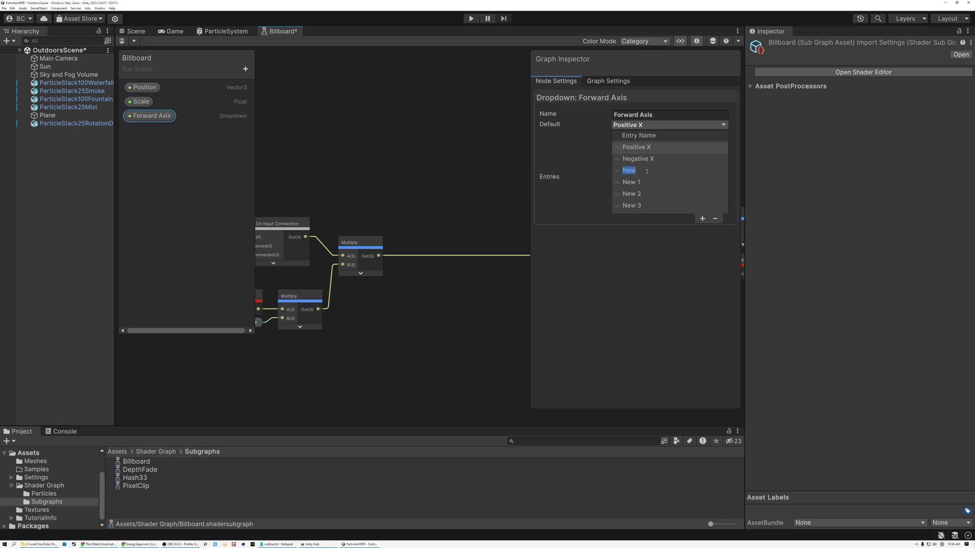
text(Positive Y)
click(648, 182)
text(Negative Y)
click(645, 195)
text(Positive Z)
click(644, 206)
text(Negative Z)
click(618, 208)
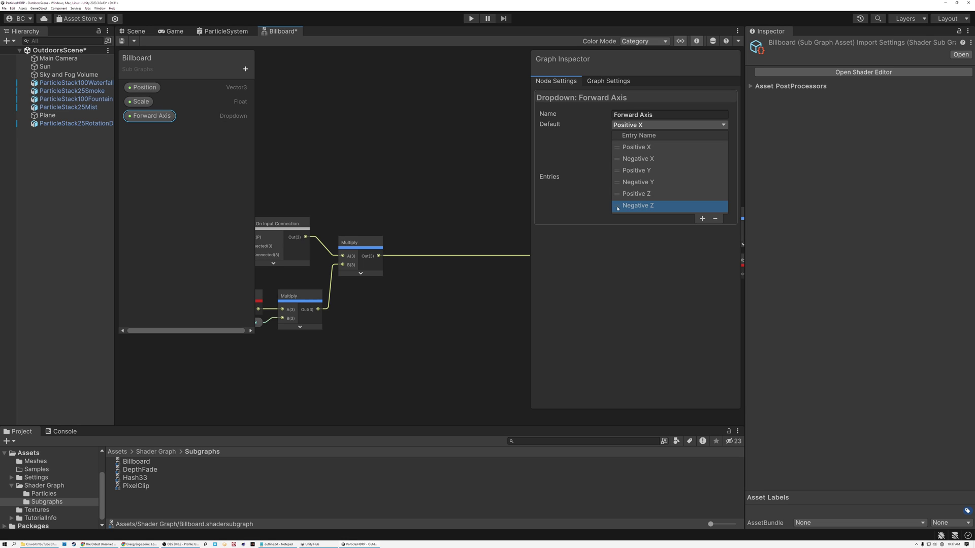
Step: Set the Forward Axis dropdown's default to Negative Z
click(647, 127)
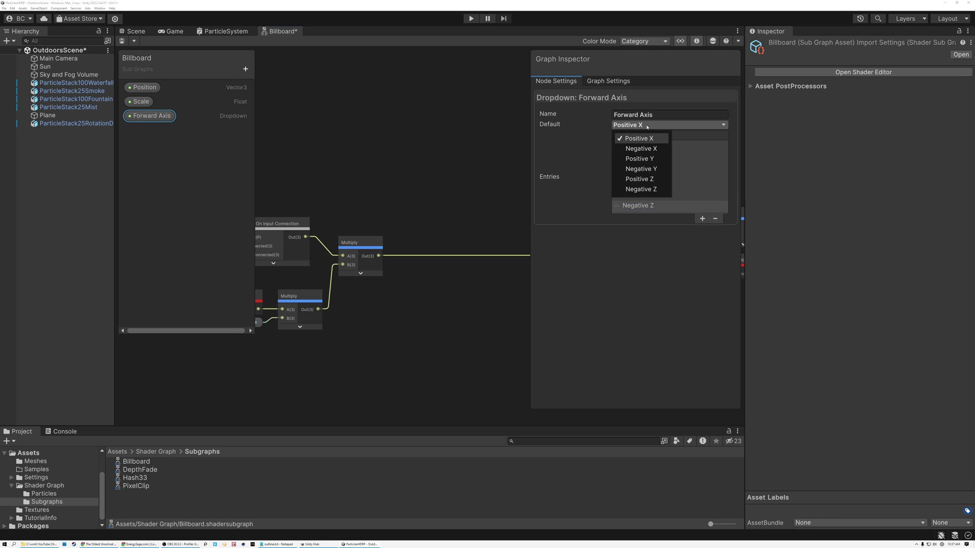
click(650, 191)
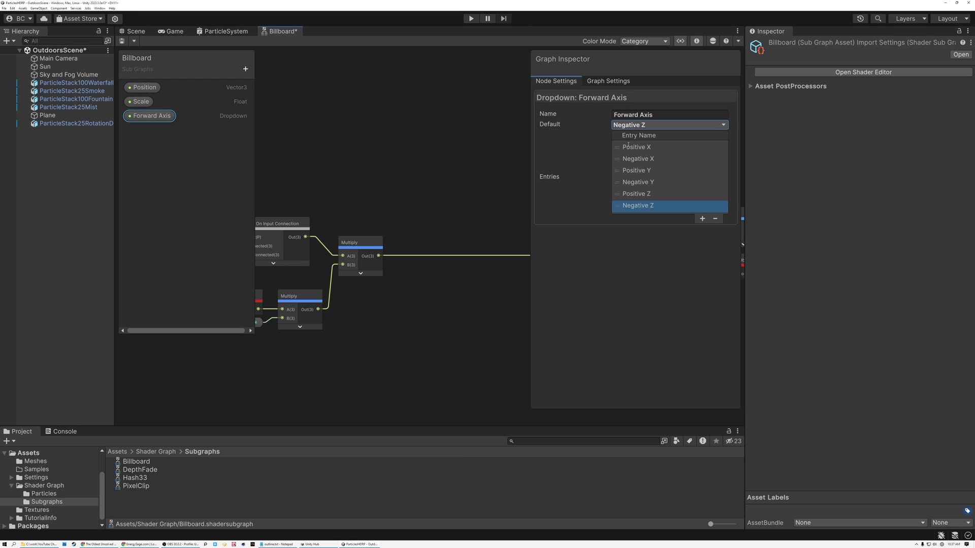
click(351, 151)
Step: Place a Forward Axis node in the gap between the Multiply and Split nodes, and hide the Blackboard and Graph Inspector
drag(150, 121, 436, 168)
click(472, 238)
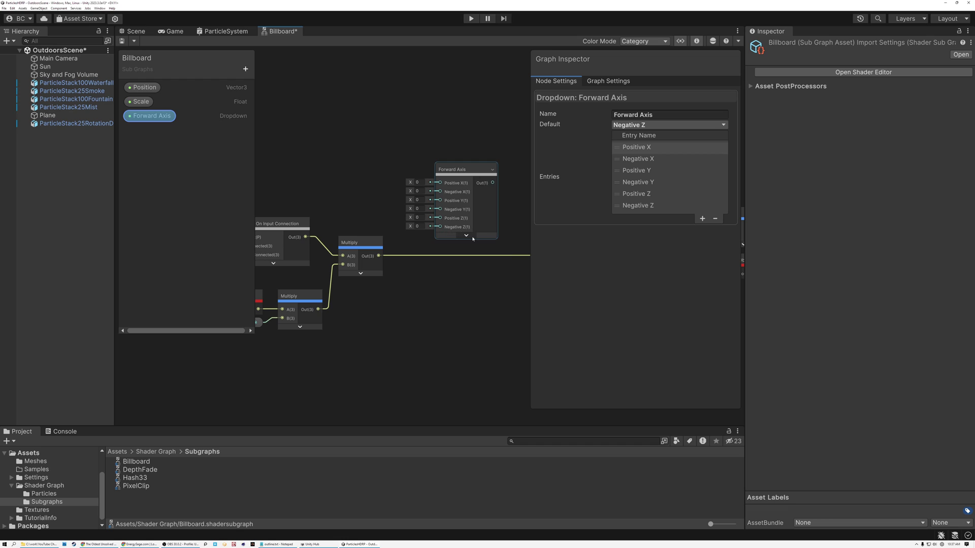
drag(441, 194, 462, 194)
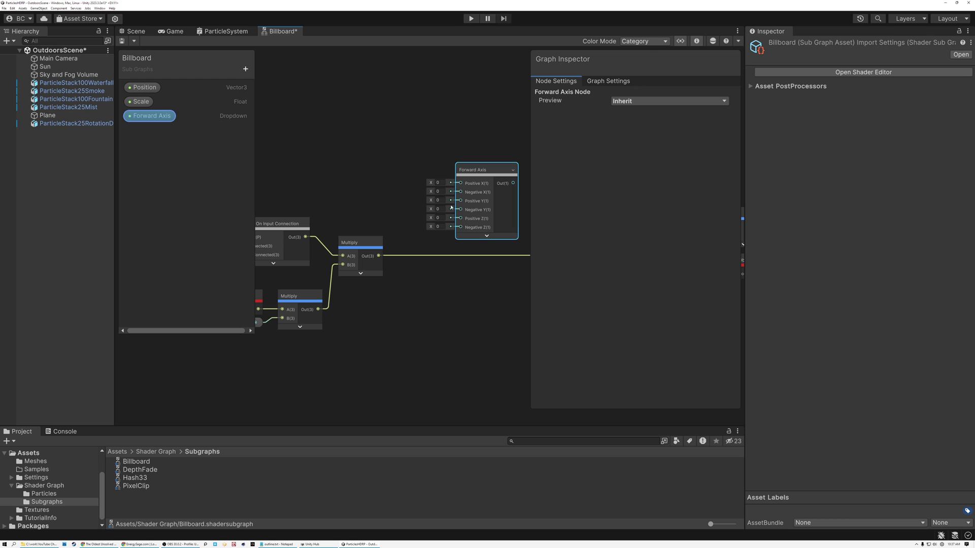
scroll(468, 196, up, 5)
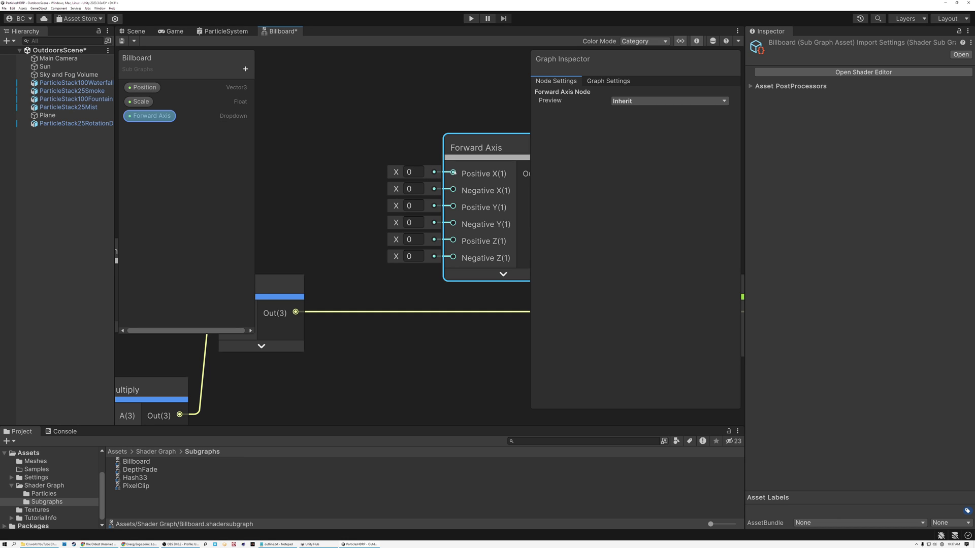
click(681, 41)
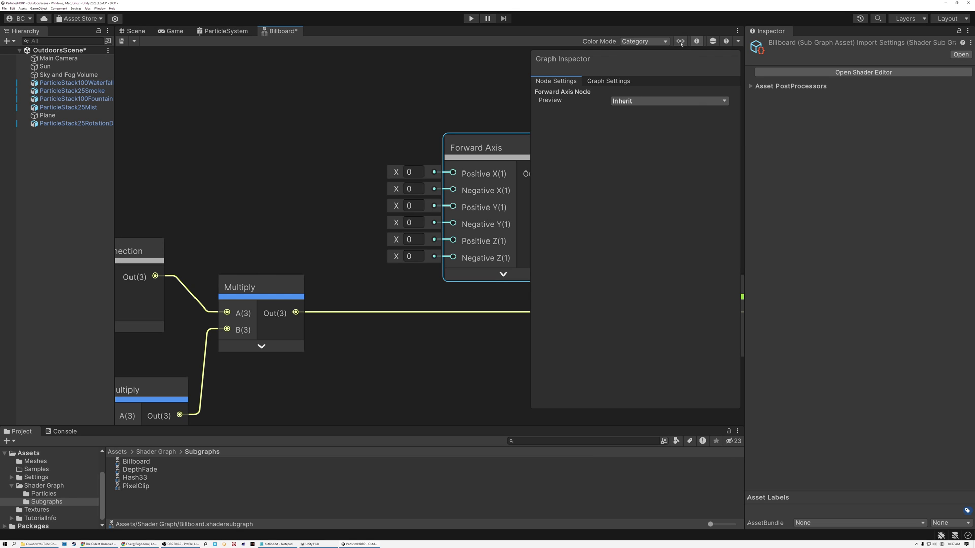
click(697, 41)
scroll(607, 160, down, 3)
middle_drag(607, 160, 525, 166)
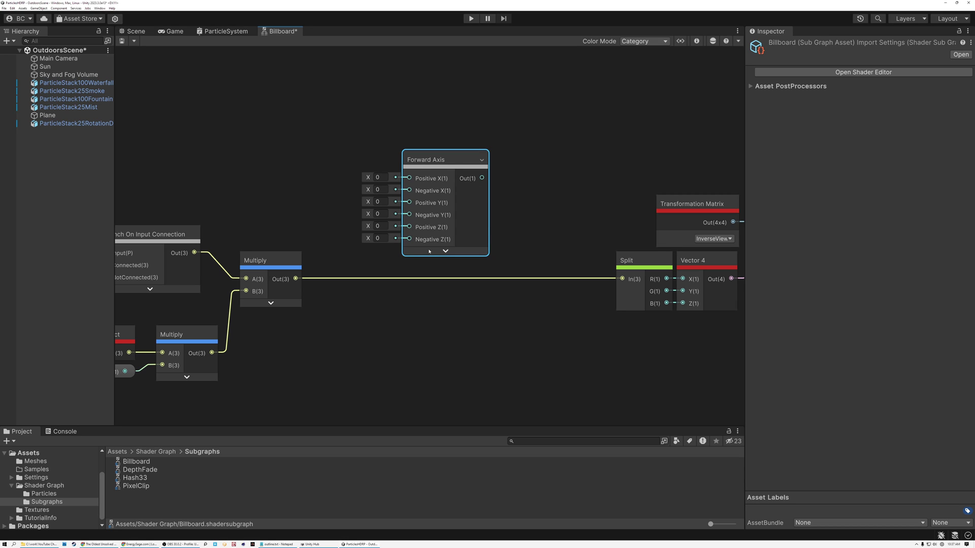
Step: Connect the Multiply output to Forward Axis's Negative Z input and its output to Split, repositioning the nodes to fit
drag(295, 279, 409, 241)
middle_drag(240, 204, 429, 184)
drag(179, 163, 458, 389)
middle_drag(622, 312, 390, 322)
drag(440, 167, 585, 274)
drag(421, 164, 493, 207)
middle_drag(278, 165, 344, 203)
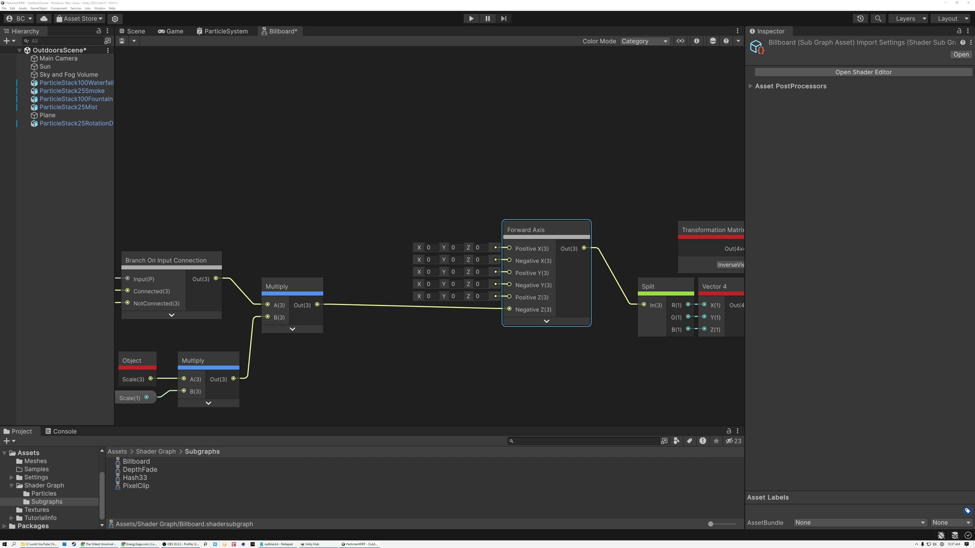
Step: Shift the position and scale node group slightly so its Multiply output lines up with Forward Axis's Negative Z input
middle_drag(256, 222, 415, 203)
click(211, 302)
drag(175, 203, 462, 406)
drag(453, 282, 449, 287)
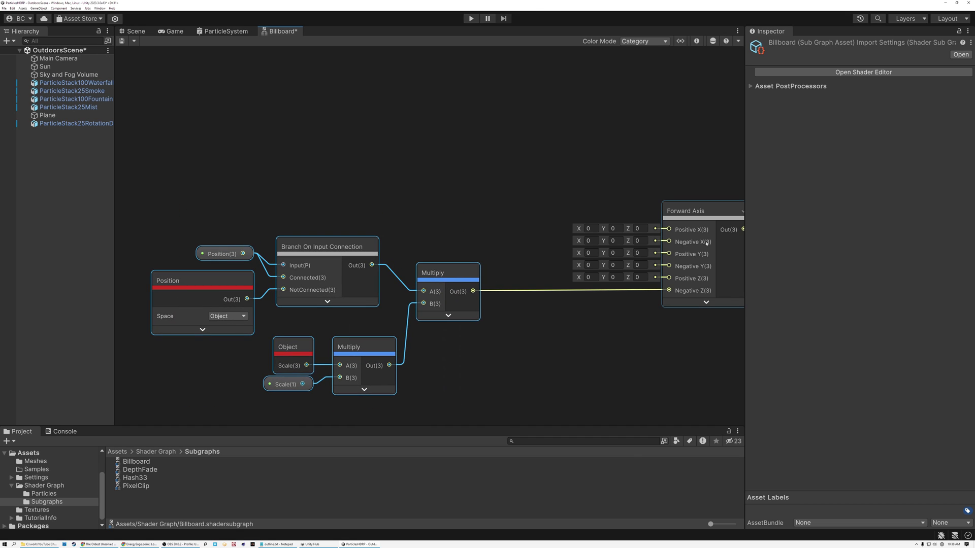
Step: Branch a new Multiply node off the scaled-position Multiply's output, using input A, and place it above the Forward Axis node
middle_drag(535, 195, 444, 235)
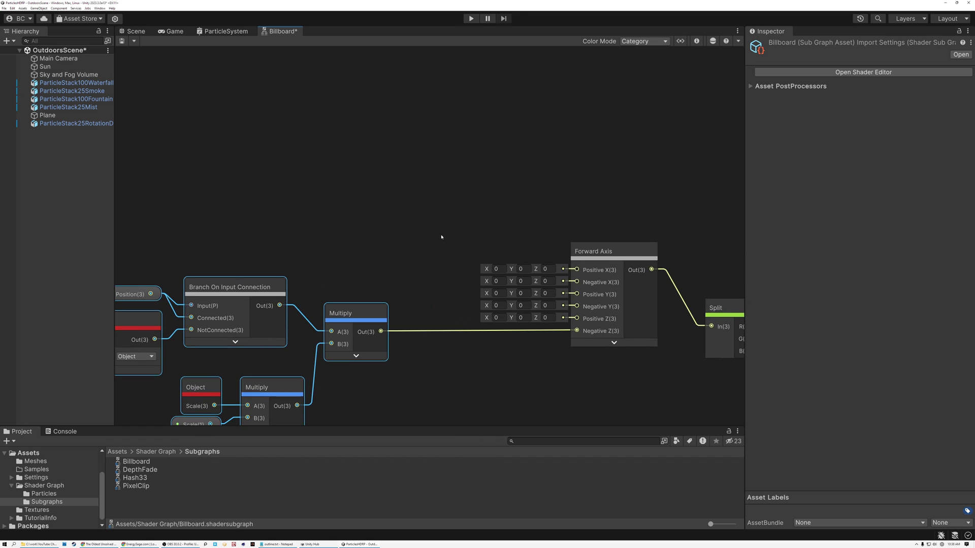
drag(381, 332, 405, 100)
text(mul)
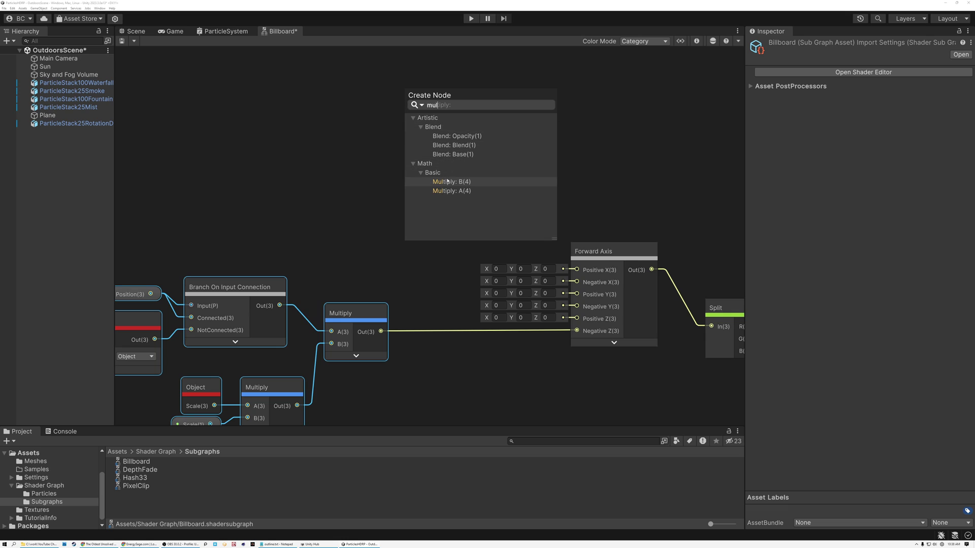
click(452, 190)
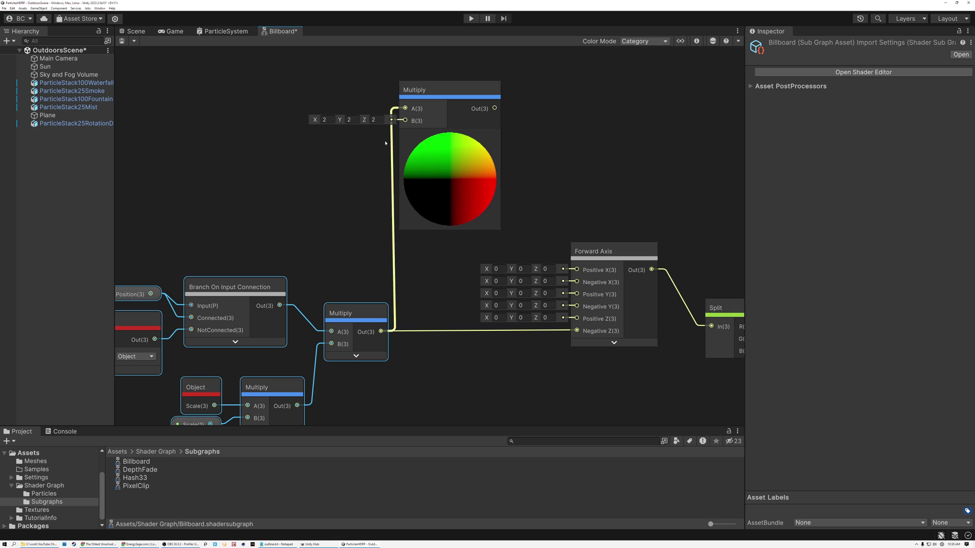
Step: Set the new Multiply node's B input to X 1, Y 1, Z -1
click(325, 120)
text(1)
key(Tab)
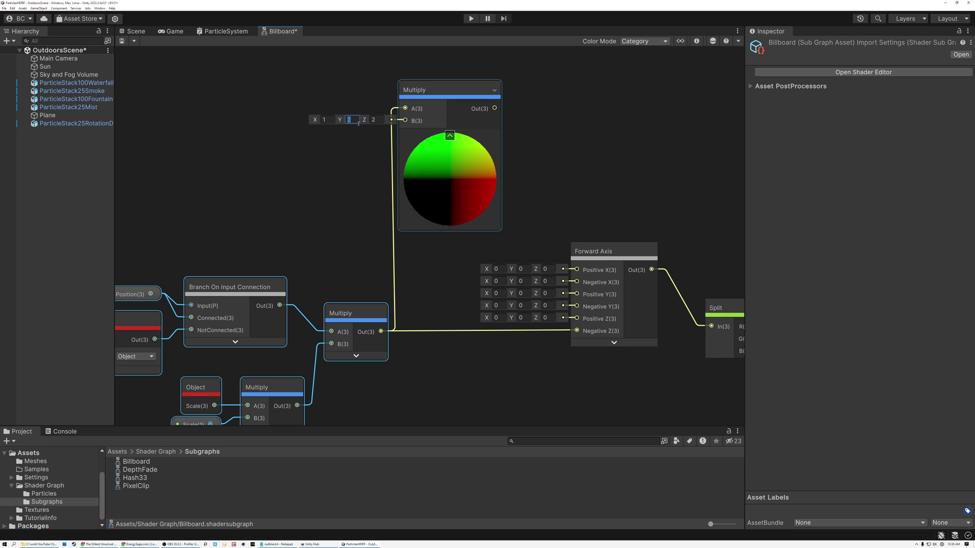
text(1)
click(376, 121)
text(-)
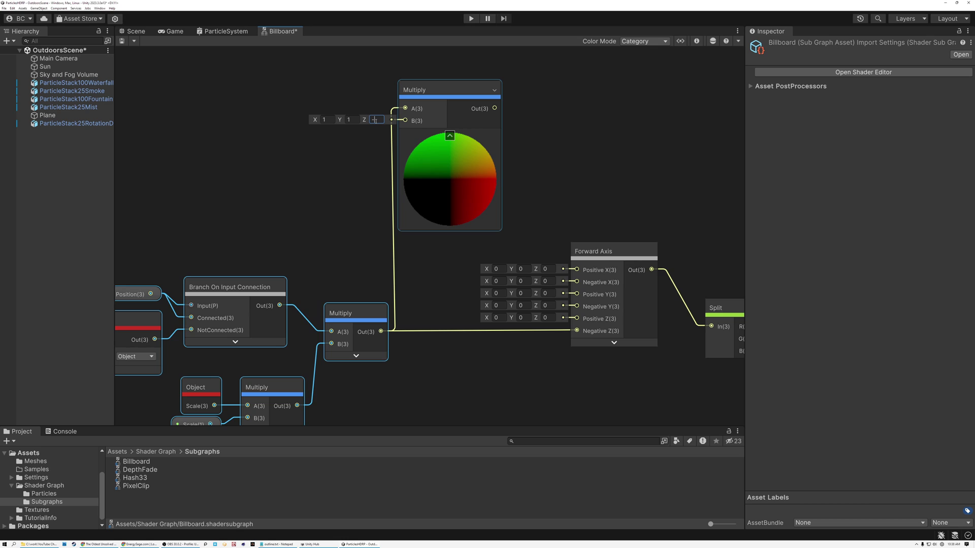
text(1)
key(Return)
Step: Add a Swizzle node fed by the new Multiply's output and set its mask to yzx
key(space)
text(swi)
double_click(571, 137)
click(575, 133)
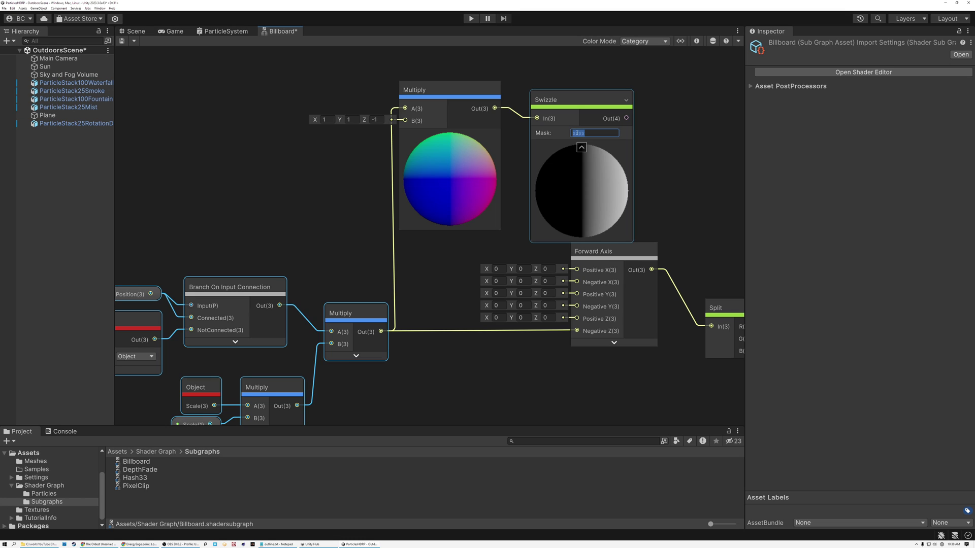
text(yzx)
key(Return)
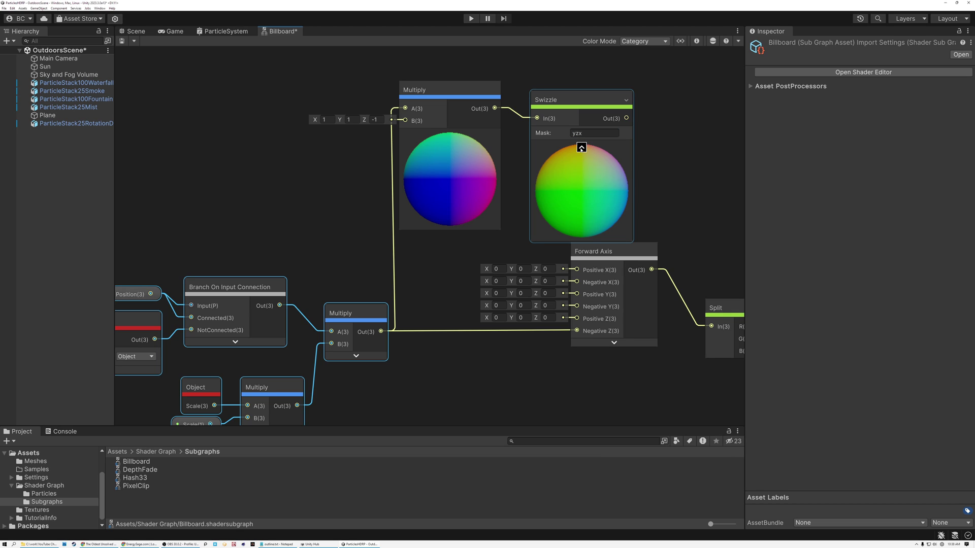
Step: Collapse the previews of the Swizzle and new Multiply nodes and place the Swizzle right beside the Multiply
click(582, 147)
drag(551, 103, 525, 115)
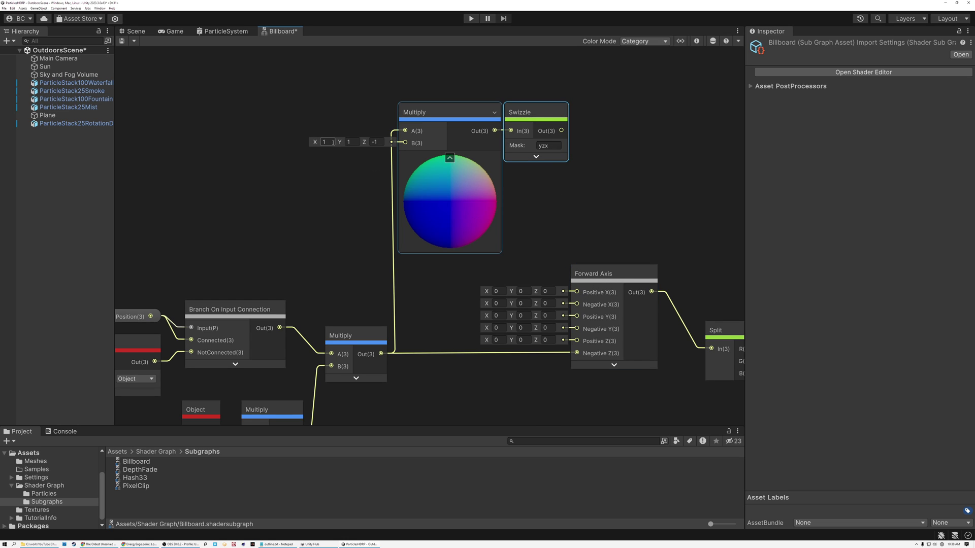
click(449, 158)
drag(532, 112, 498, 111)
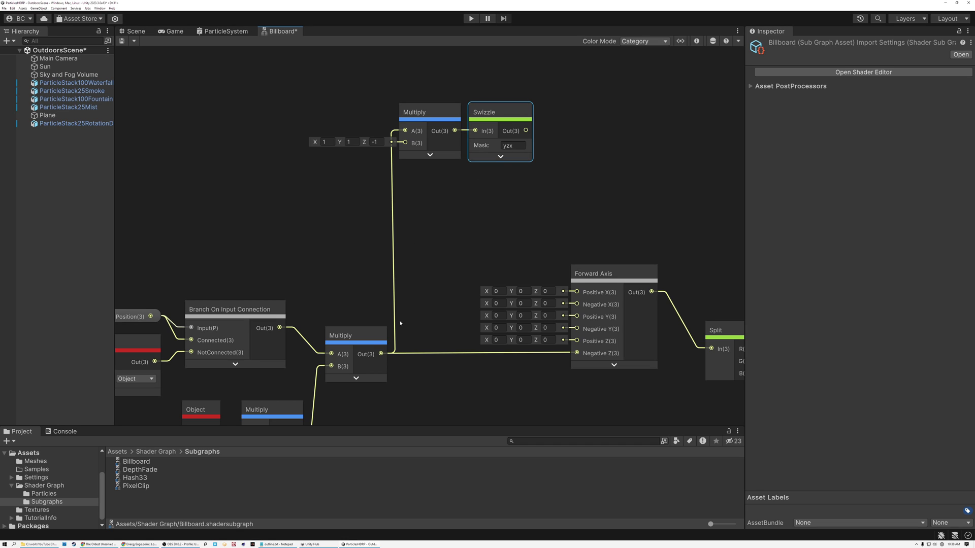
Step: Branch a Negate node off the scaled-position Multiply's output and place it, preview collapsed, below the upper Multiply node
drag(381, 354, 426, 234)
text(neg)
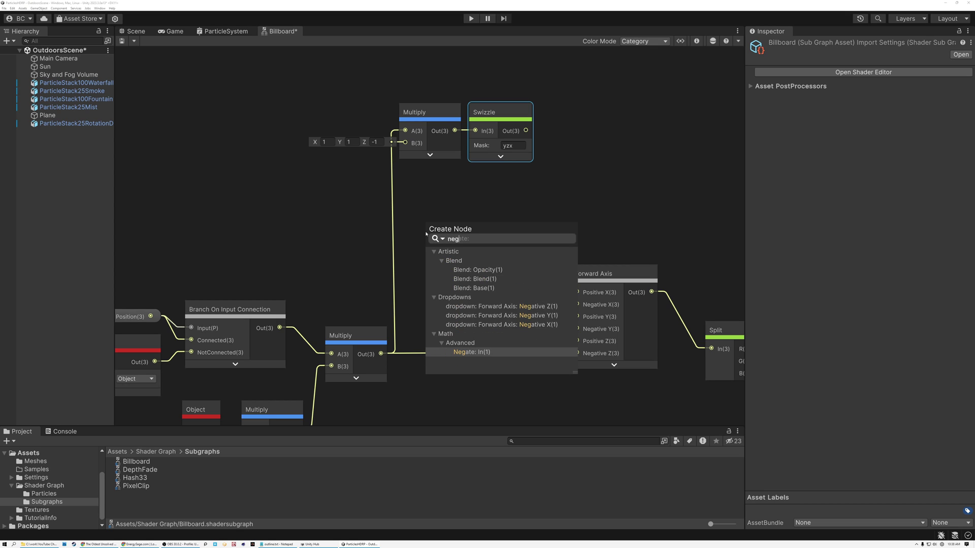
click(471, 352)
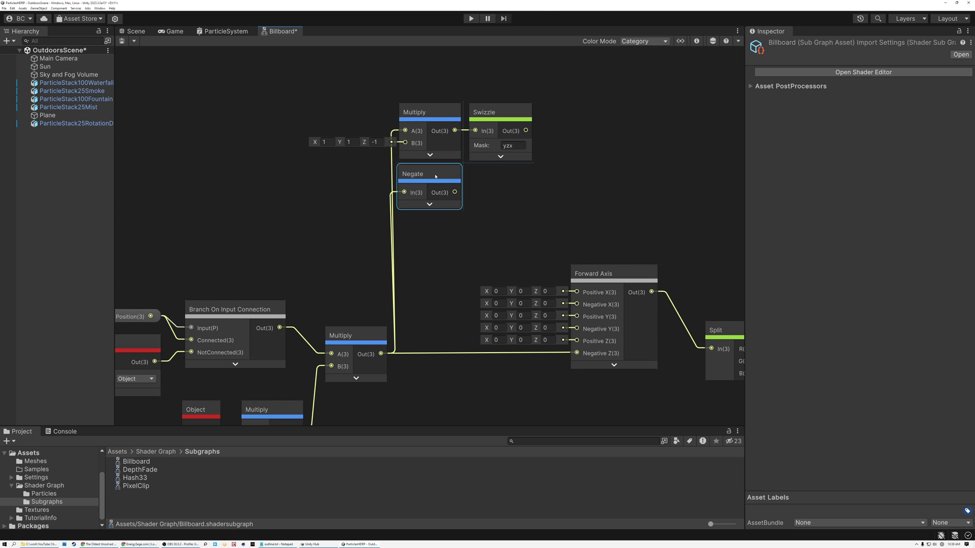
Step: Add a Swizzle with mask yzx after the Negate node and wire the two yzx Swizzles into Forward Axis Positive X and Negative X
drag(455, 192, 509, 192)
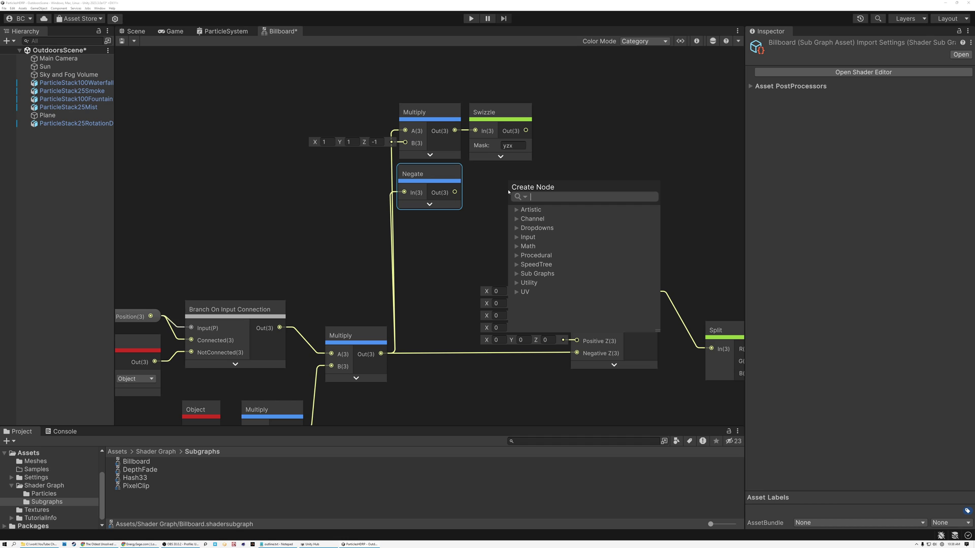
text(swizzle)
click(558, 217)
click(559, 214)
text(yzx)
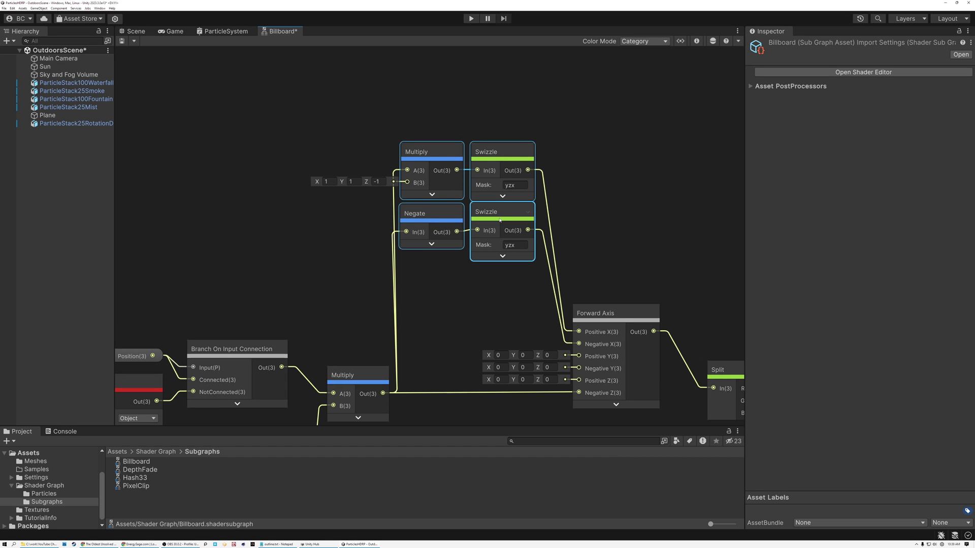
Step: Move the Multiply and Negate rows with their Swizzles higher up, clearing space above the Forward Axis node
drag(500, 219, 500, 151)
click(500, 151)
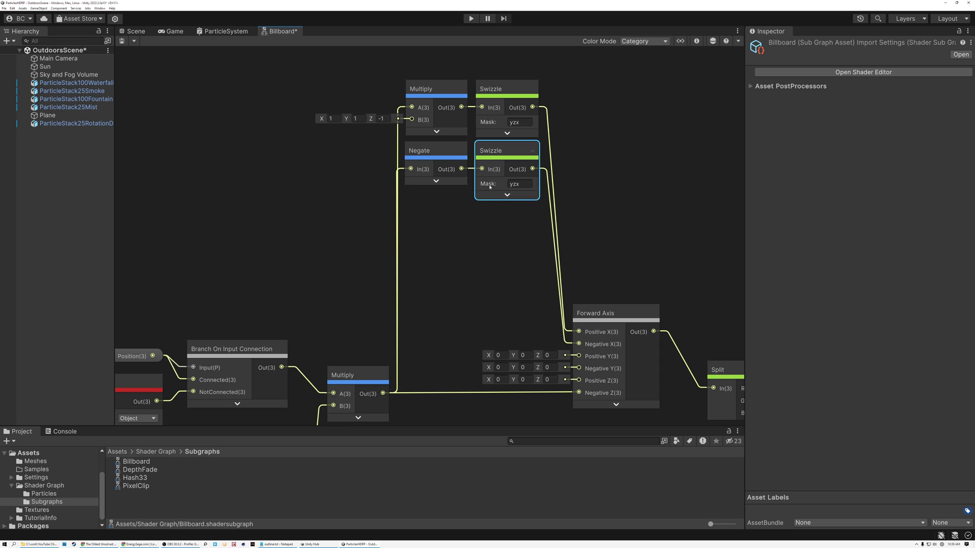
middle_drag(491, 232, 492, 234)
drag(402, 73, 589, 217)
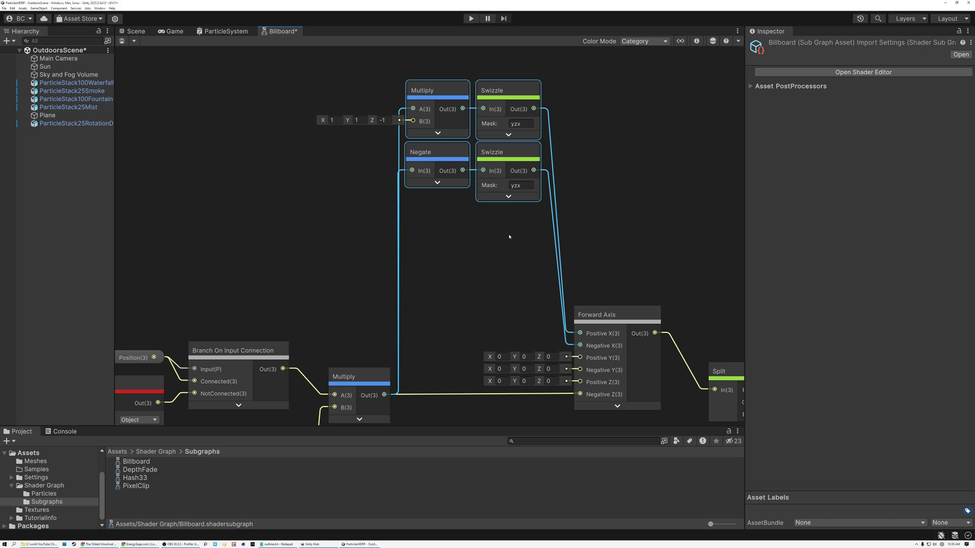
click(456, 232)
Step: Add a second Negate off the scaled-position Multiply, followed by a Swizzle with mask xzy, as a collapsed row below the first Negate
middle_drag(462, 275, 474, 249)
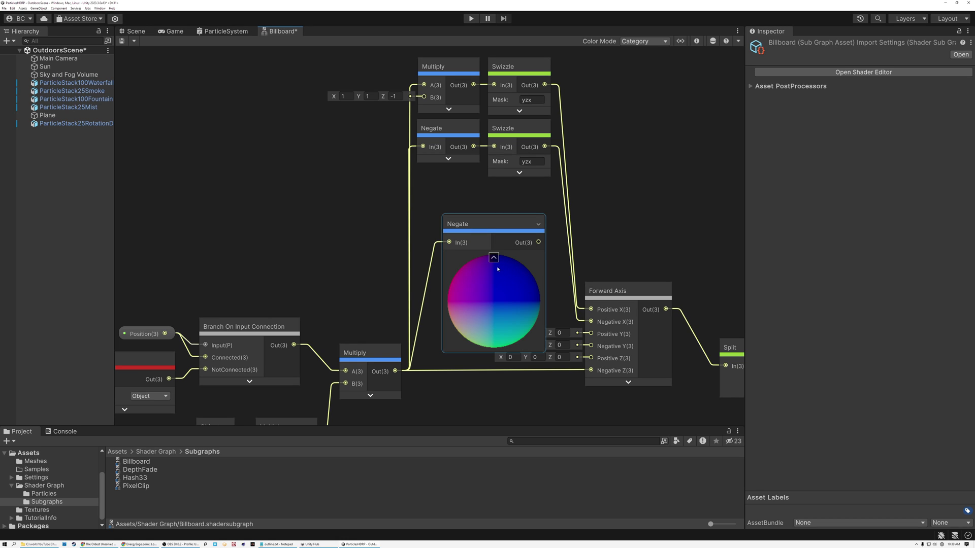
click(494, 257)
drag(500, 242, 526, 221)
text(sw)
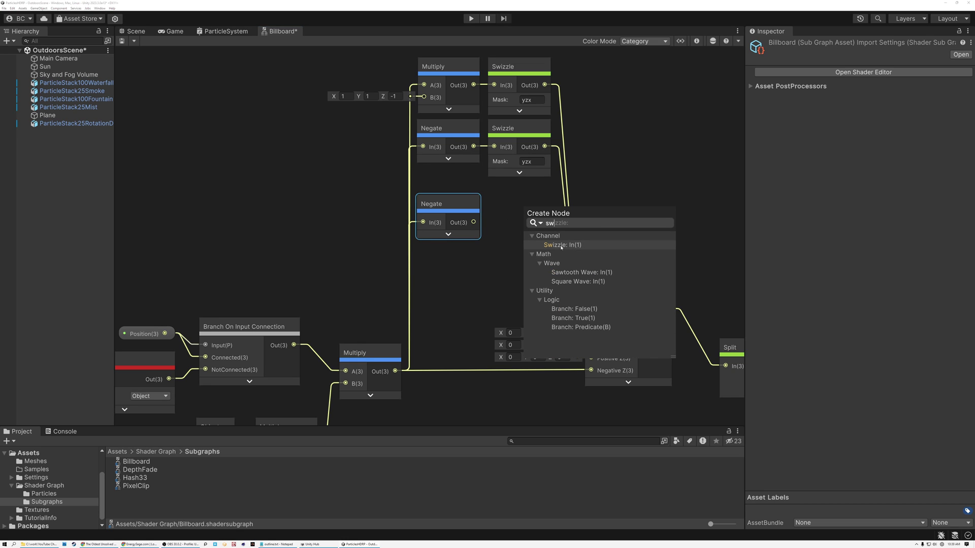
click(561, 246)
click(568, 257)
click(532, 237)
text(xzy)
drag(447, 179, 509, 215)
drag(510, 211, 509, 197)
click(455, 275)
Step: Branch another Multiply off the scaled-position Multiply's output and set its B input to X 1, Y -1, Z -1
middle_drag(464, 291, 469, 243)
drag(401, 323, 456, 199)
text(mul)
key(Return)
click(377, 218)
text(1)
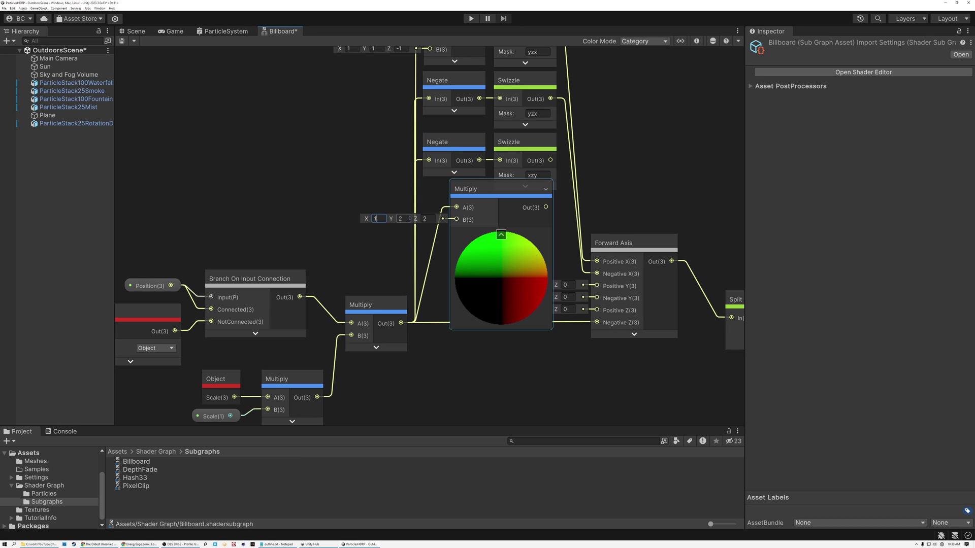
key(Tab)
text(-1)
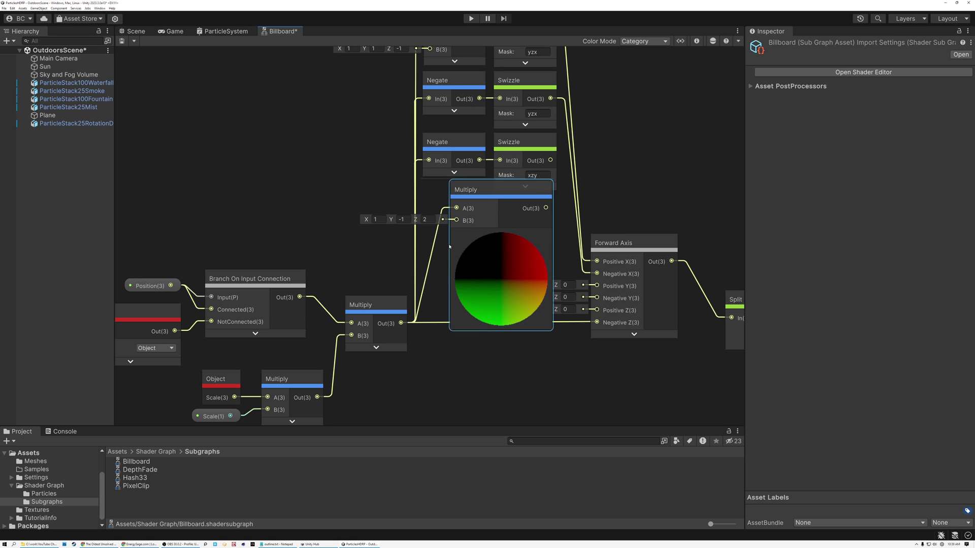
key(Tab)
text(-1)
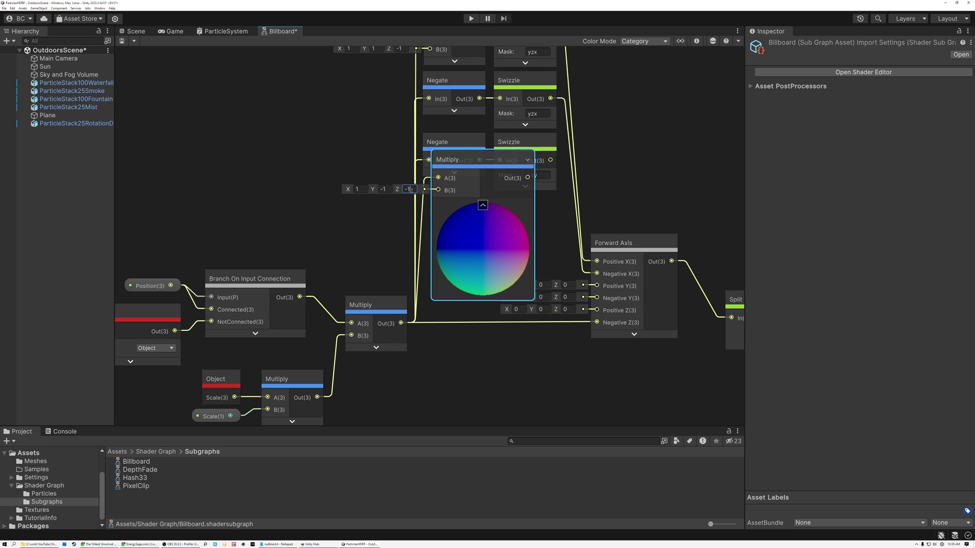
Step: Place the collapsed Multiply below the second Negate and feed its output into a new Swizzle with mask xzy
click(483, 205)
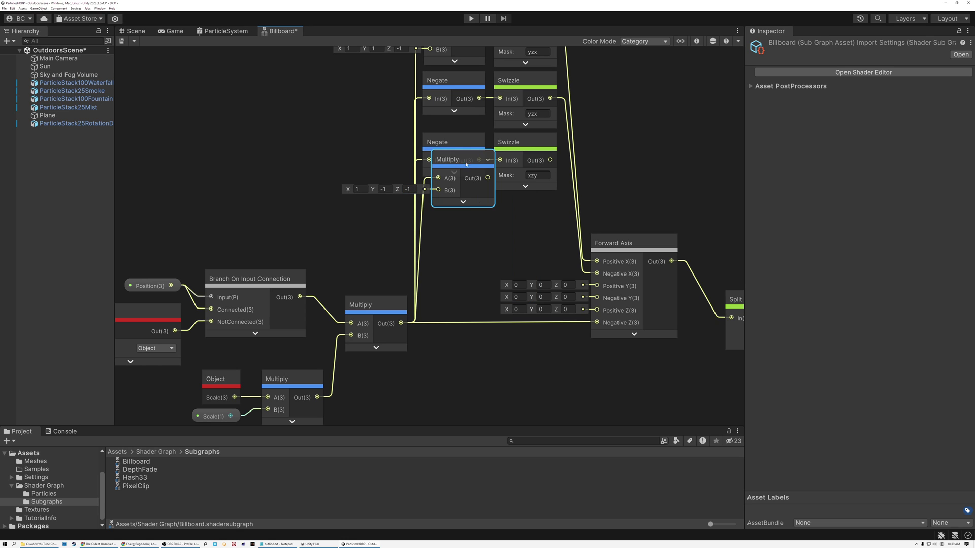
drag(449, 162, 458, 200)
key(space)
text(sw)
click(547, 240)
click(547, 236)
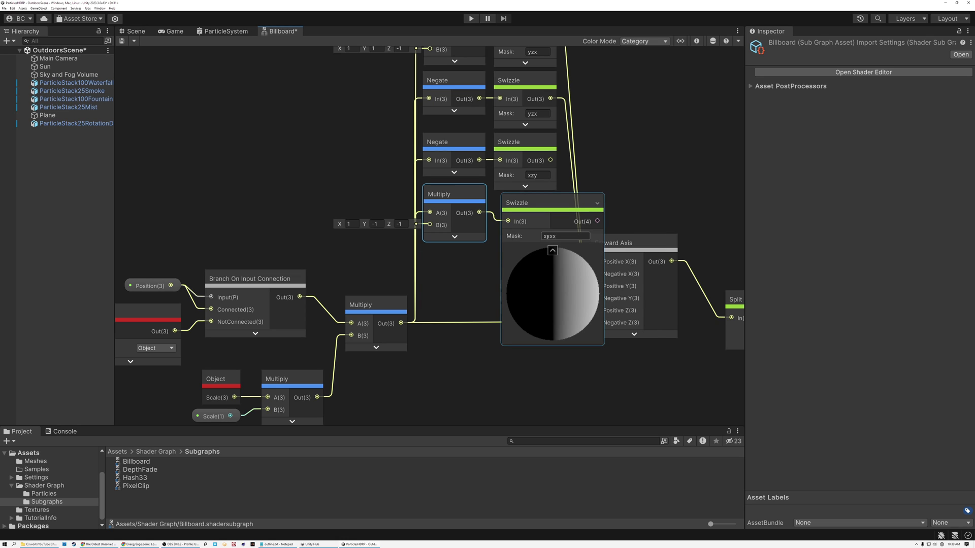
text(xzy)
key(Return)
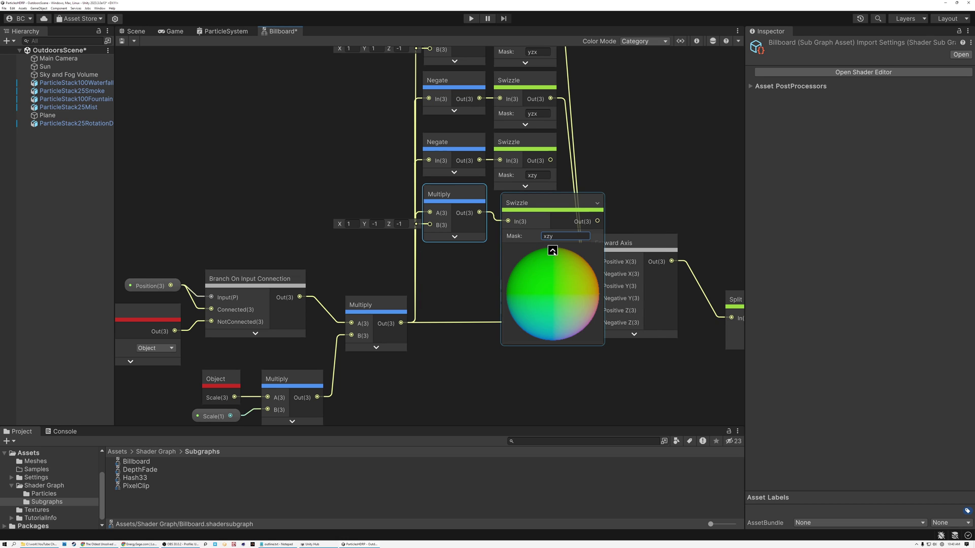
Step: Collapse and align the new Swizzle beside its Multiply, and connect the two xzy Swizzles to Forward Axis Positive Y and Negative Y
click(553, 250)
drag(550, 209, 596, 335)
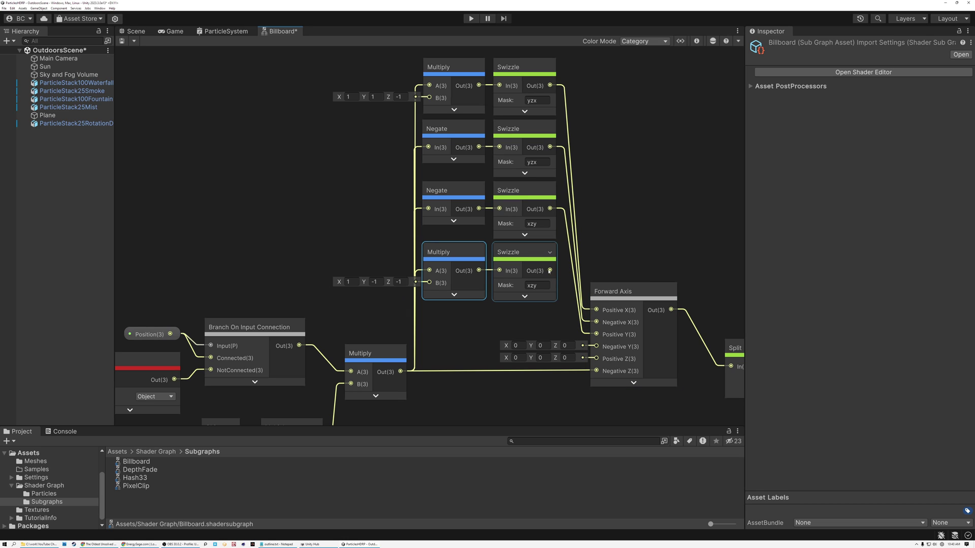
drag(550, 270, 596, 346)
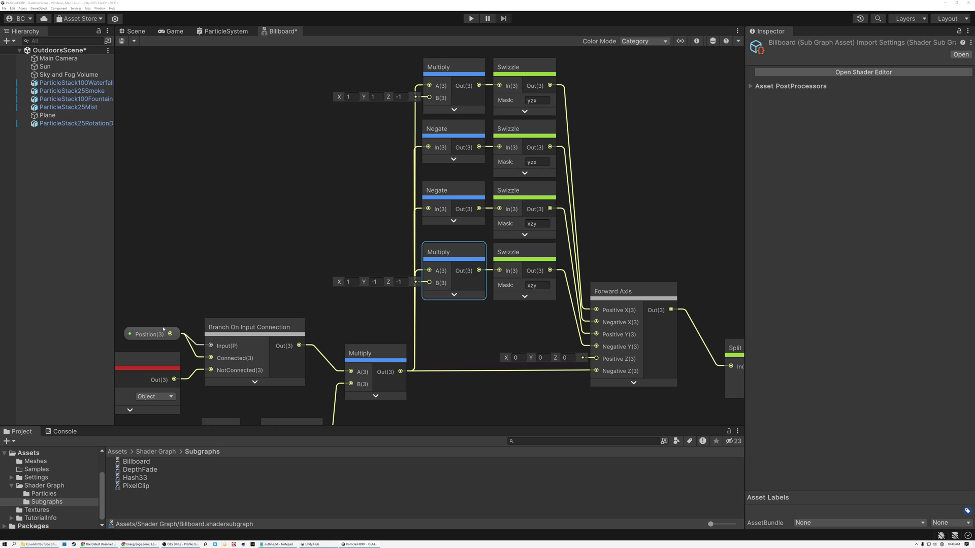
Step: Branch a Multiply off the scaled-position Multiply, set its B input to X -1, Y 1, Z 1, and connect its output to Forward Axis Positive Z
drag(400, 372, 448, 336)
text(mul)
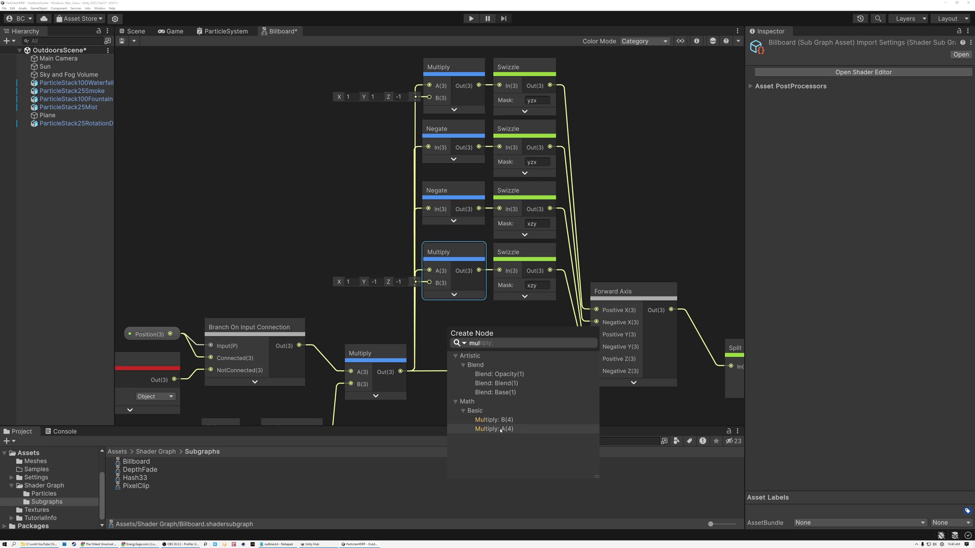
click(500, 430)
click(374, 358)
text(-)
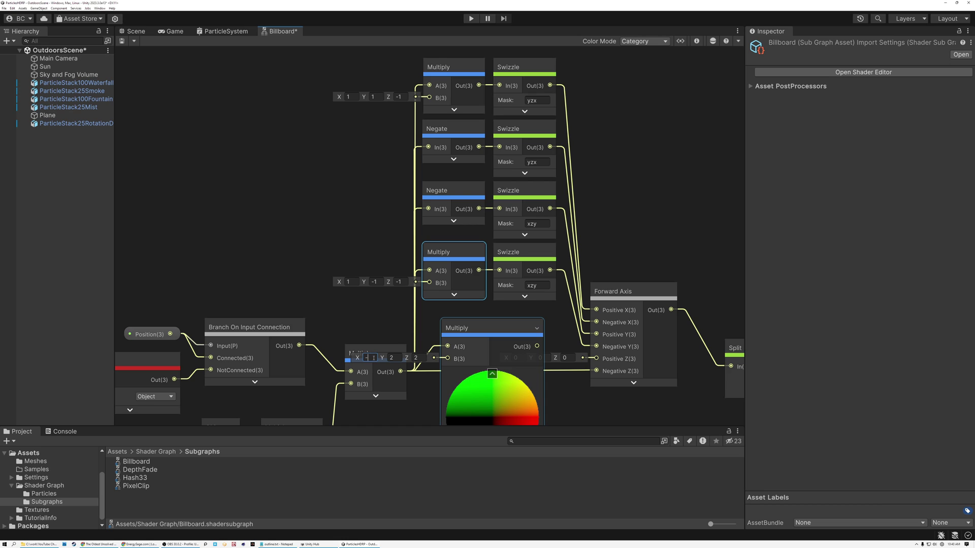
text(1)
key(Tab)
text(1)
key(Tab)
text(1)
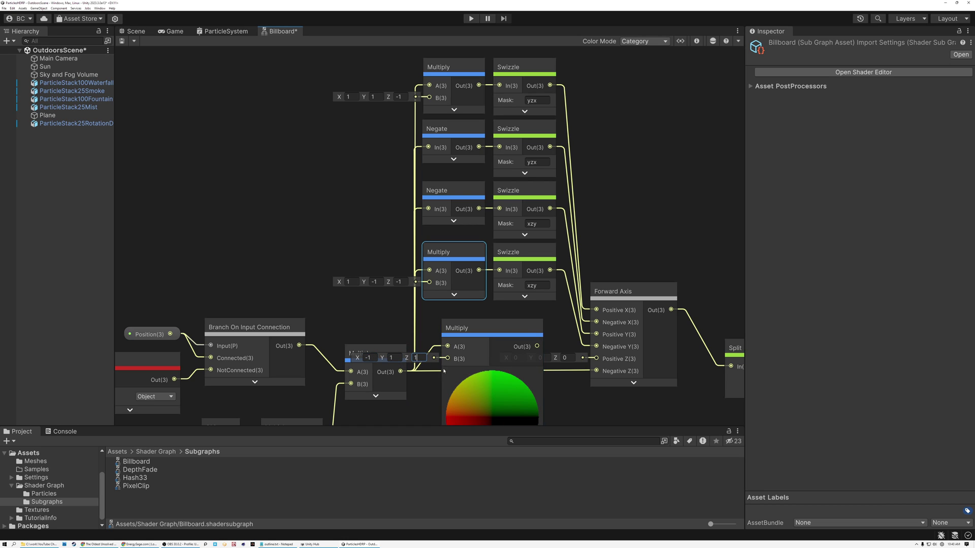
click(492, 375)
drag(472, 335, 591, 359)
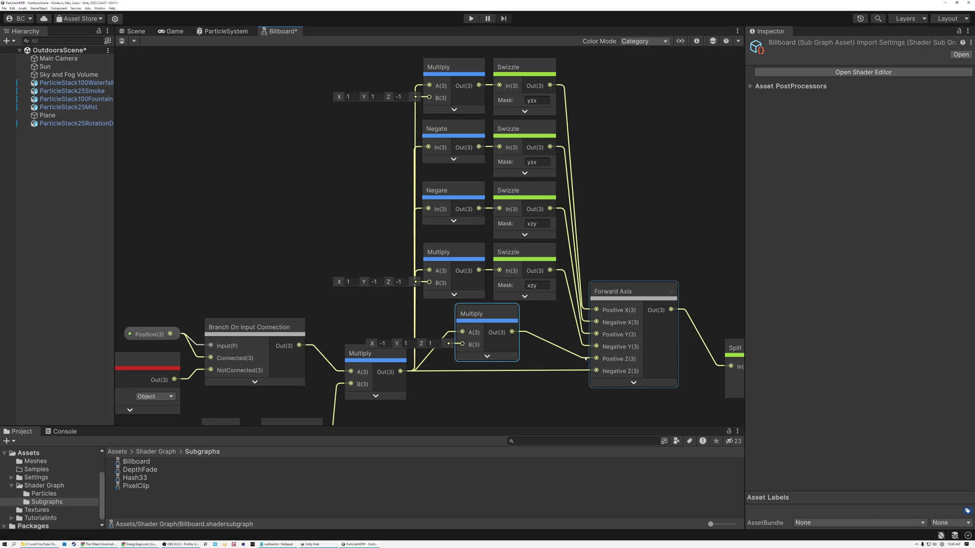
scroll(485, 355, down, 2)
drag(459, 127, 506, 310)
click(523, 311)
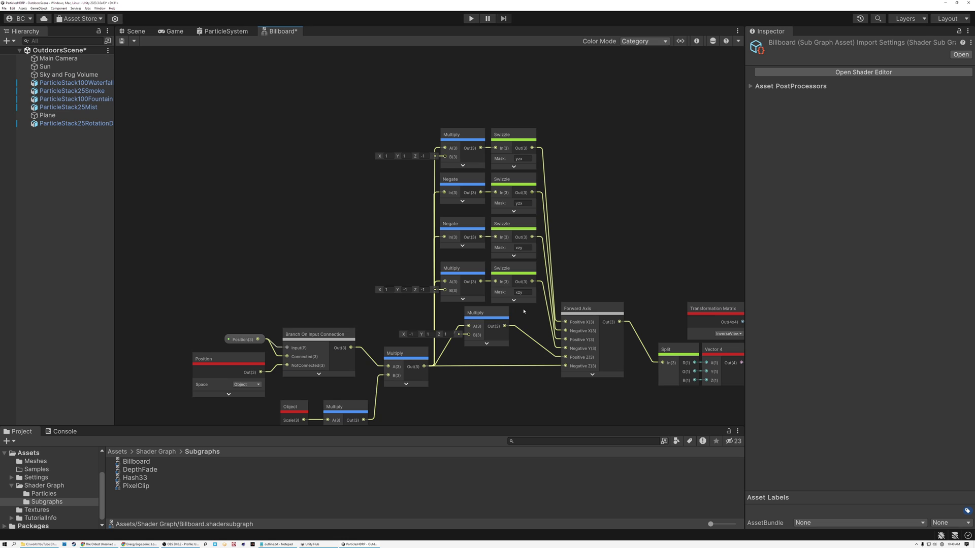
drag(426, 112, 532, 152)
drag(400, 182, 523, 202)
click(422, 289)
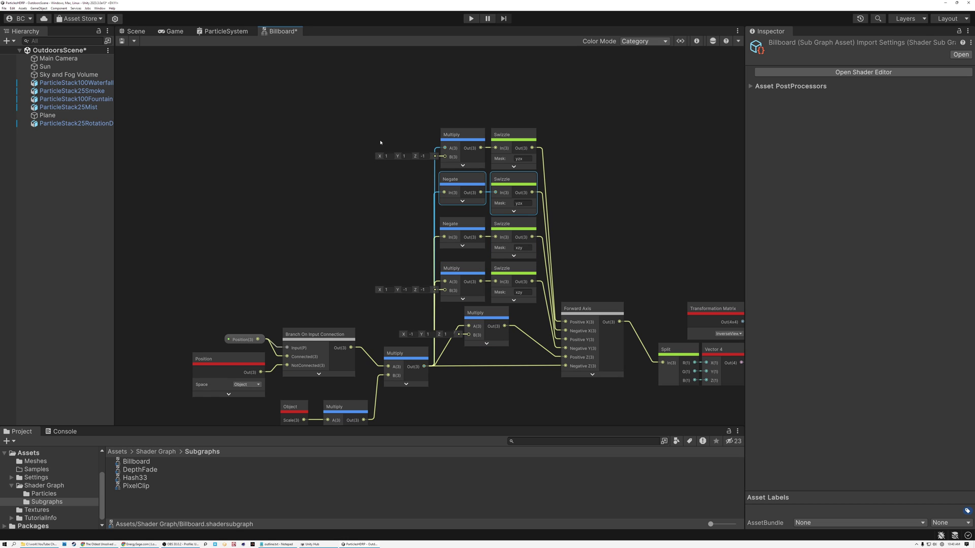
Step: Save the Billboard sub graph and switch to the ParticleSystem graph
click(121, 42)
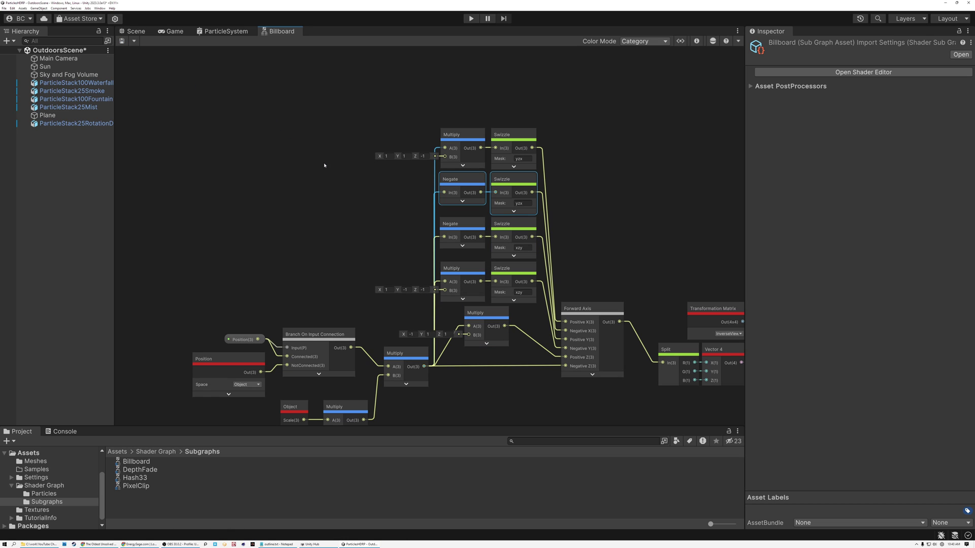
click(223, 32)
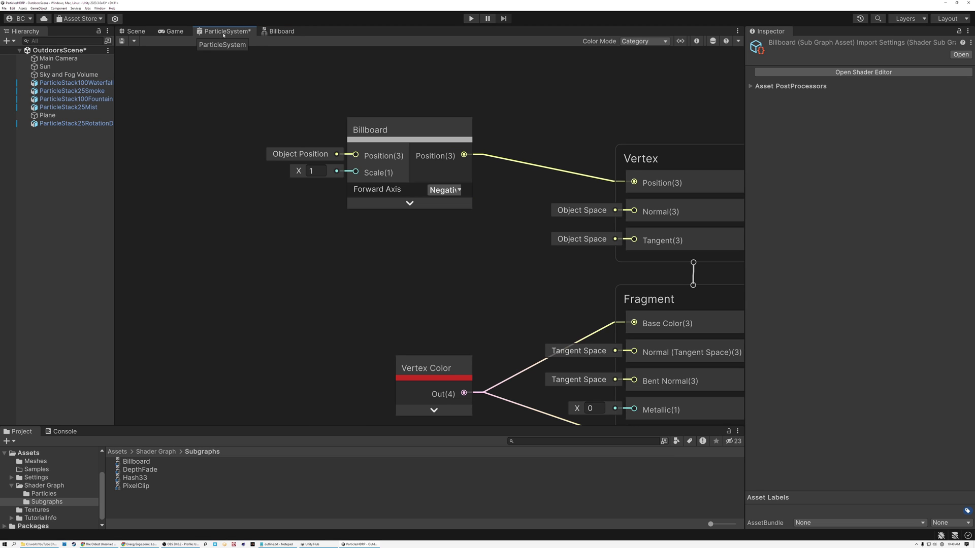
Step: Examine the Forward Axis options offered by the Billboard node, keeping Negative Z selected
click(374, 191)
scroll(374, 192, up, 3)
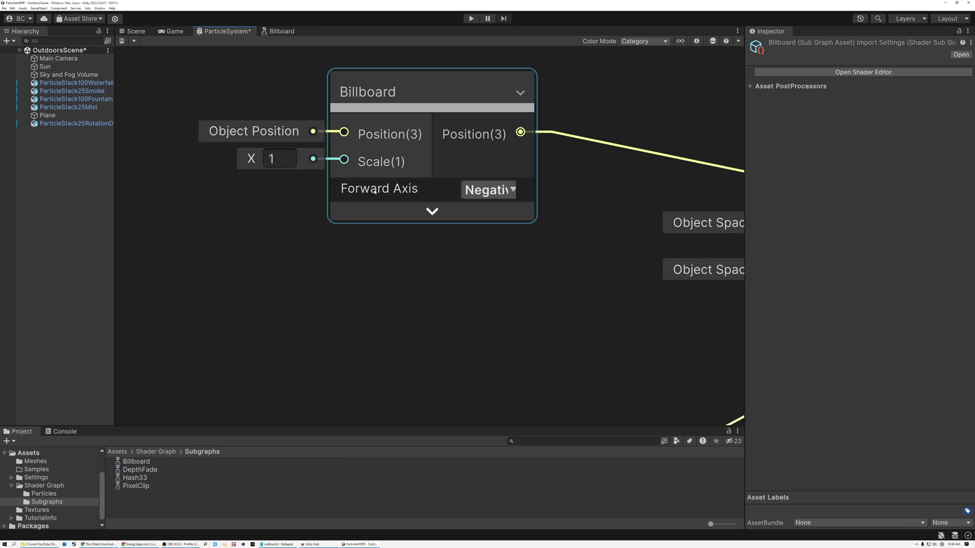
click(512, 191)
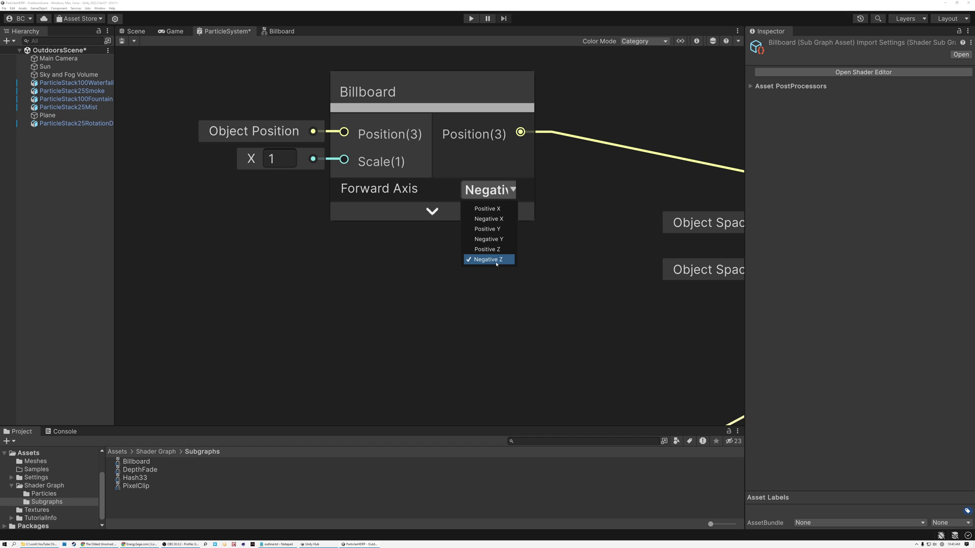
click(488, 259)
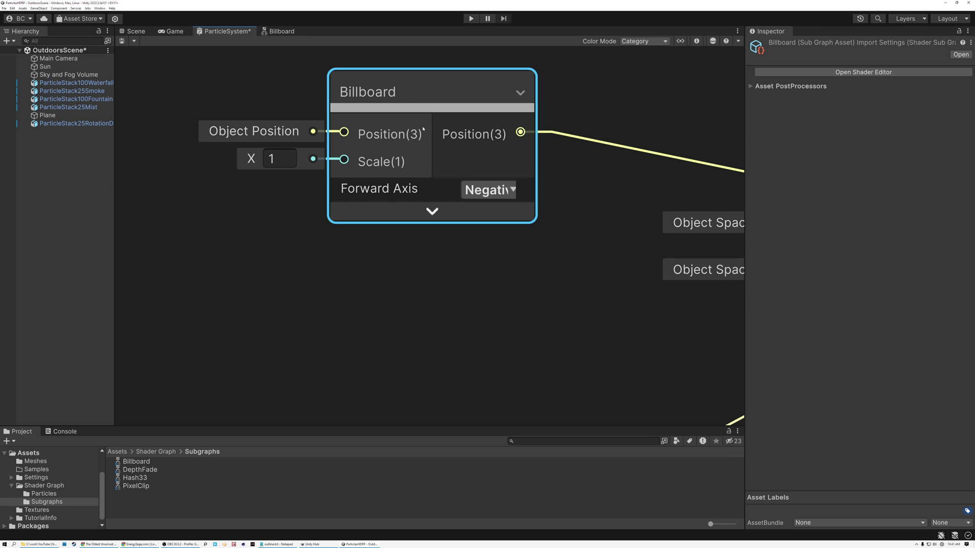
scroll(438, 130, down, 2)
middle_drag(439, 130, 434, 170)
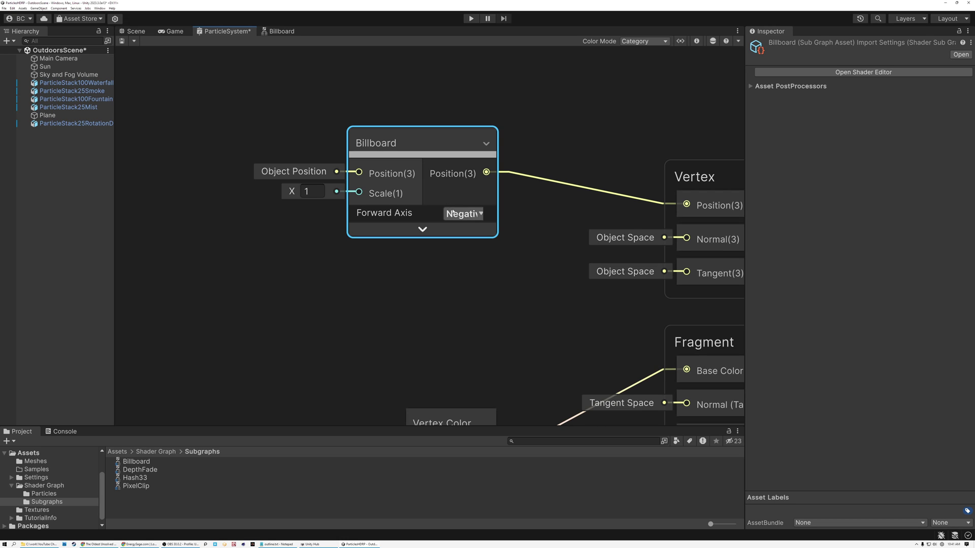
click(453, 213)
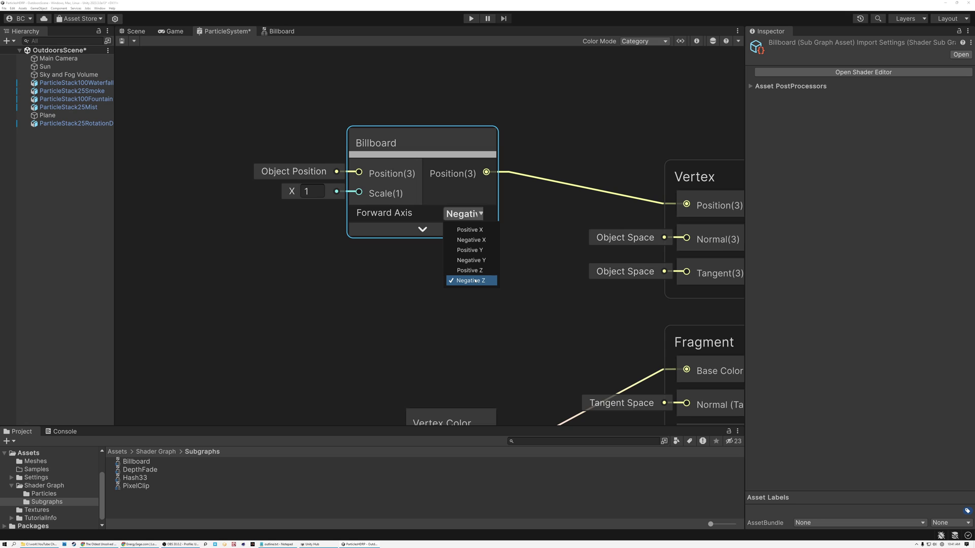
click(475, 281)
scroll(385, 146, up, 3)
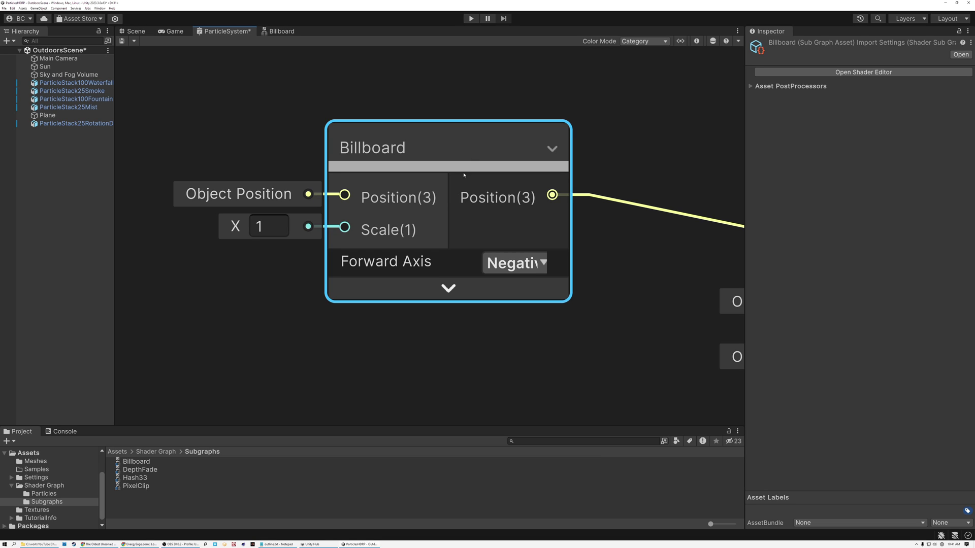
scroll(446, 207, down, 5)
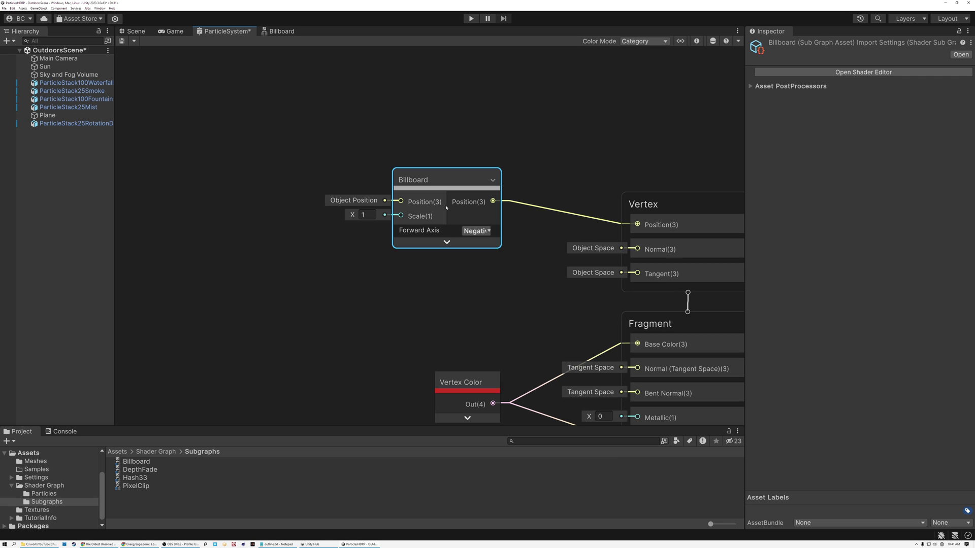
Step: Examine the billboarded particle plane in the Scene view from several angles and distances
key(ctrl+1)
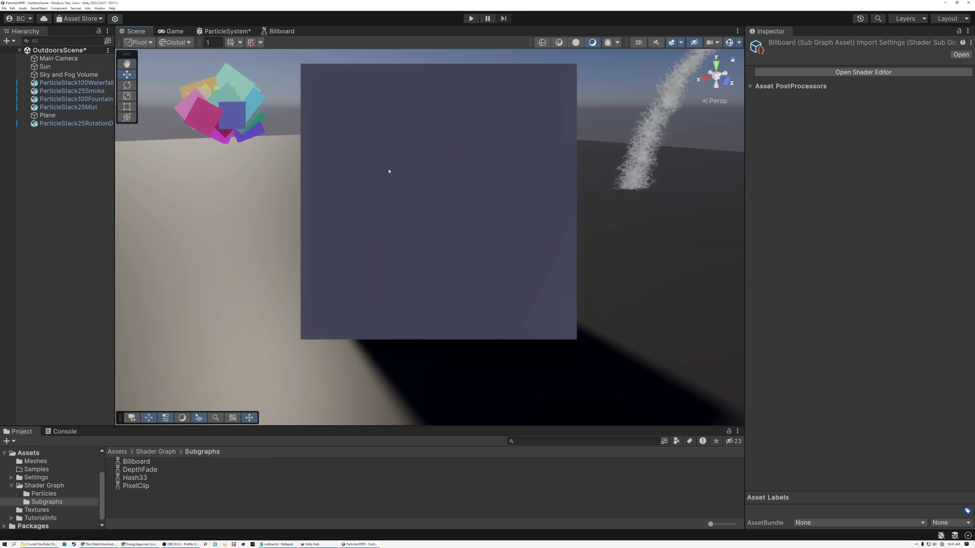
right_drag(400, 211, 456, 180)
key(s)
key(w)
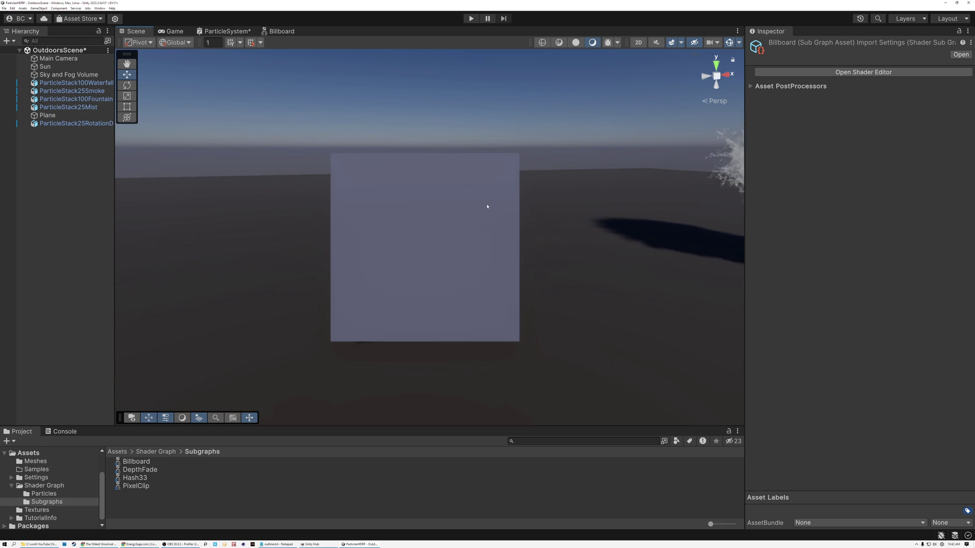
alt+drag(498, 224, 323, 234)
alt+drag(498, 261, 605, 241)
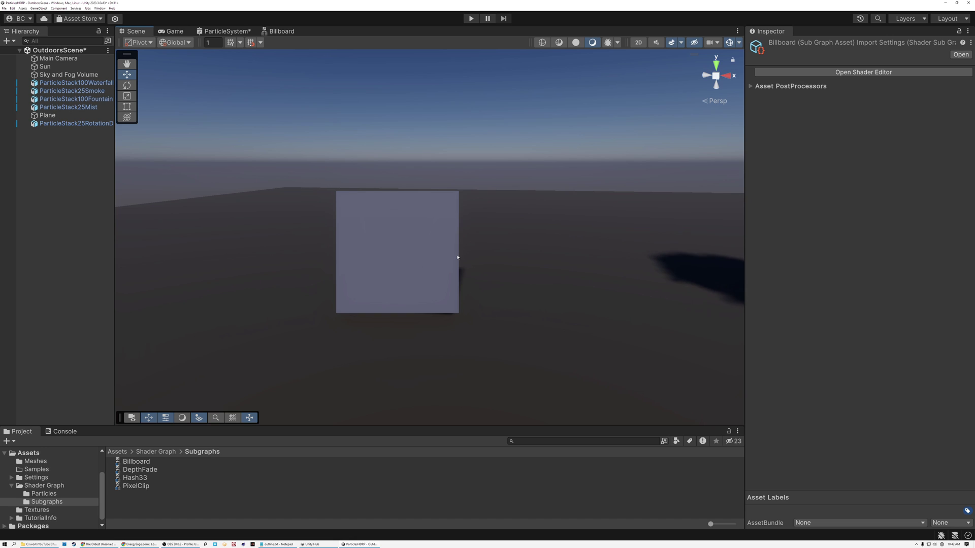
right_drag(437, 254, 425, 260)
key(w)
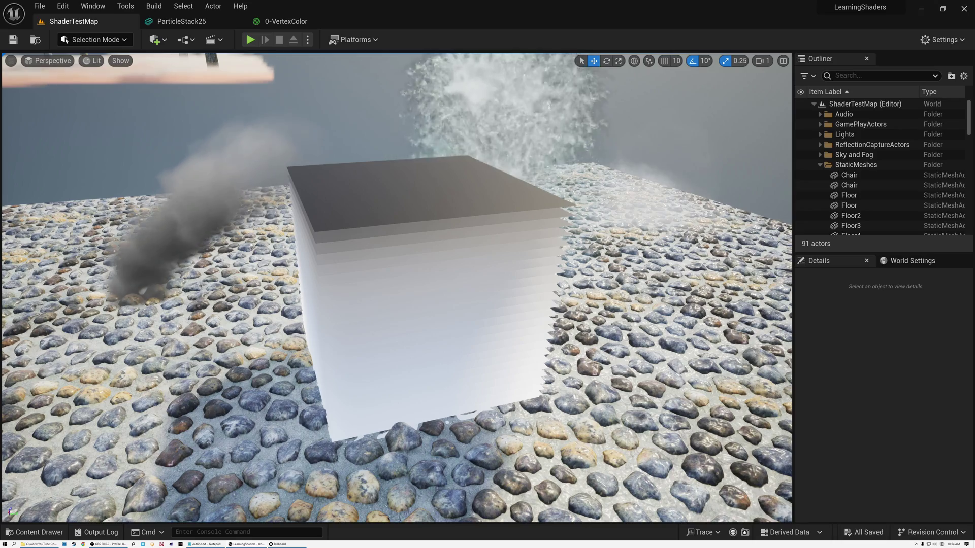
Step: Create a Material Function named Billboards in the GDC2024ParticleSystem Materials folder and open its graph
mouse_move(397, 287)
right_down()
mouse_move(381, 320)
mouse_move(381, 300)
mouse_move(406, 289)
right_up()
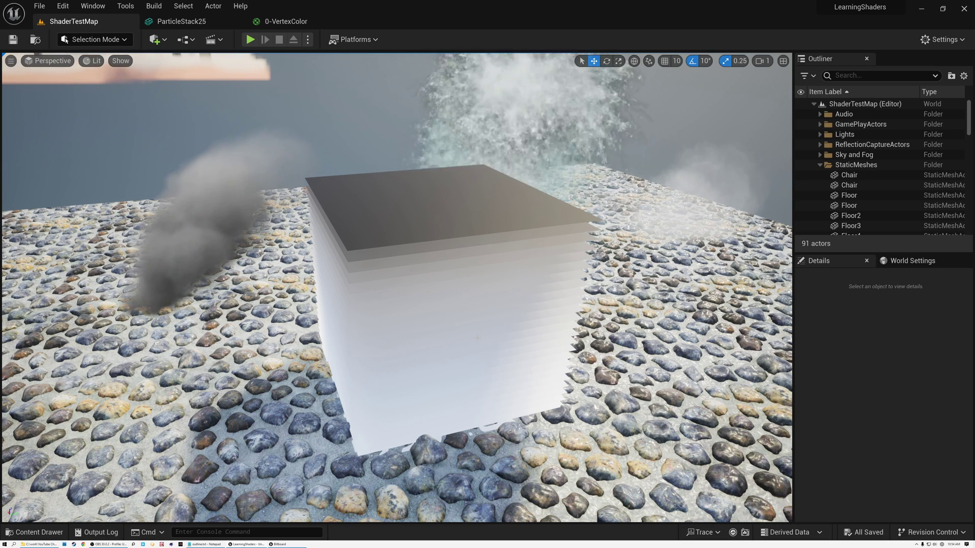
click(38, 533)
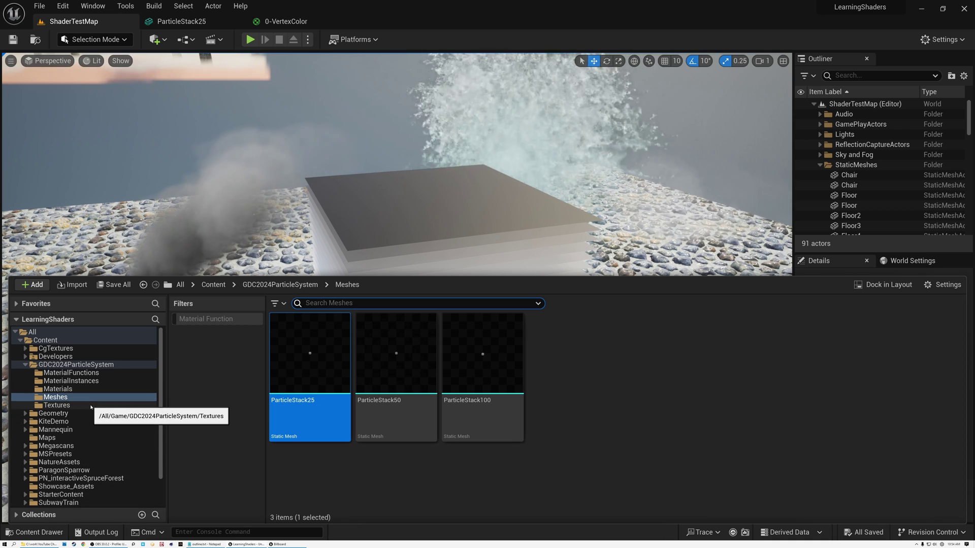
click(56, 389)
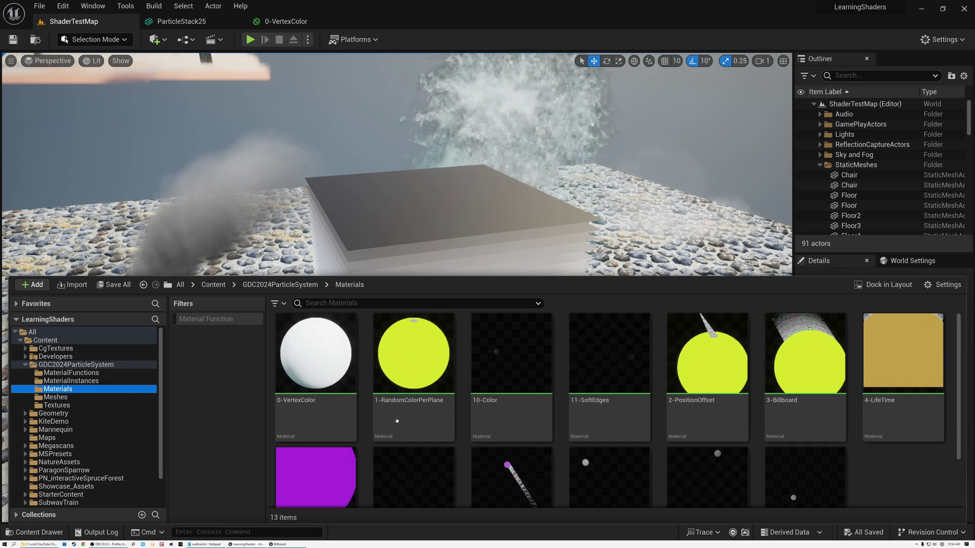
right_click(873, 466)
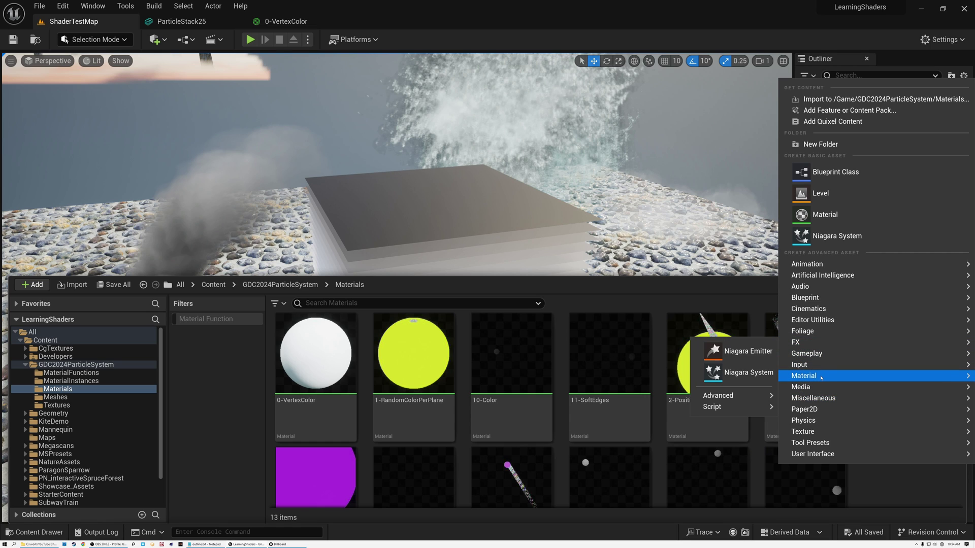
mouse_move(821, 377)
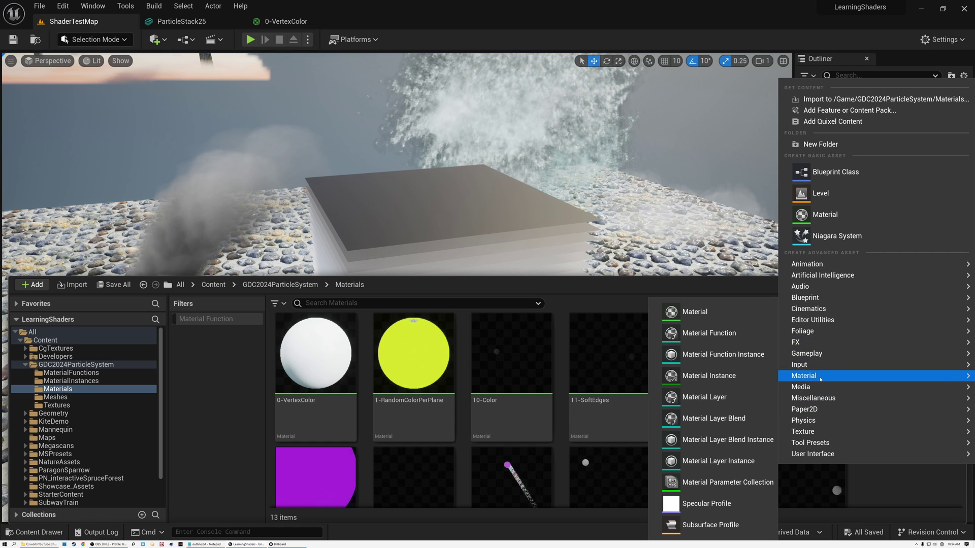
click(710, 333)
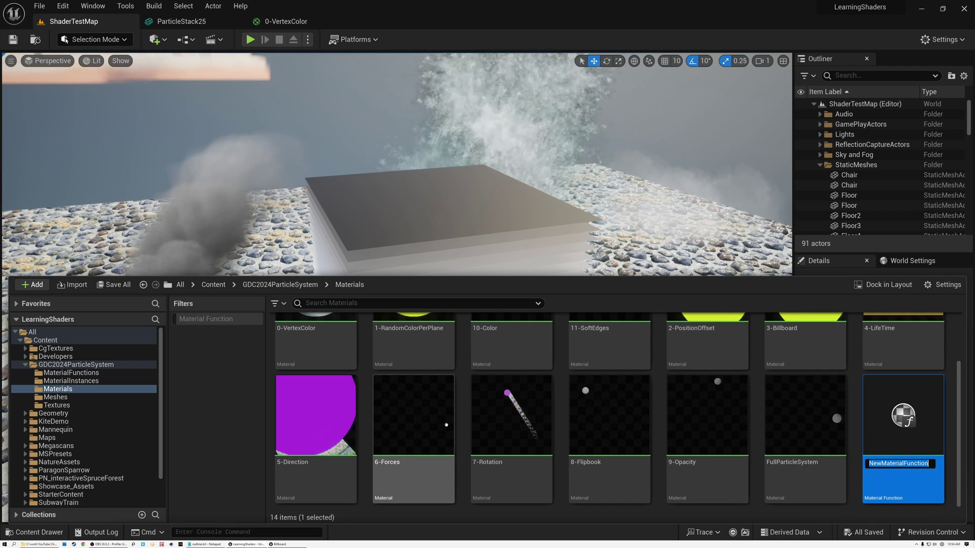
text(Billboards)
key(Return)
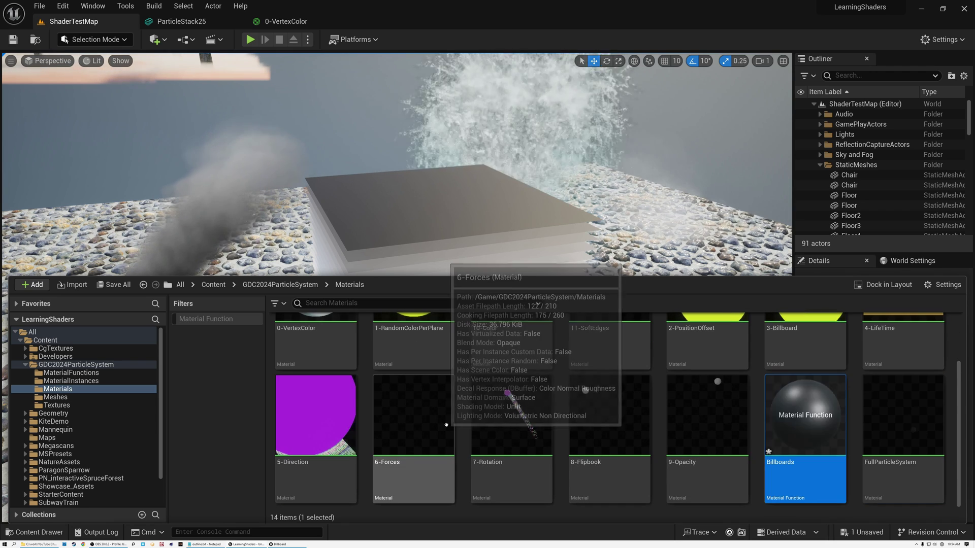
double_click(805, 432)
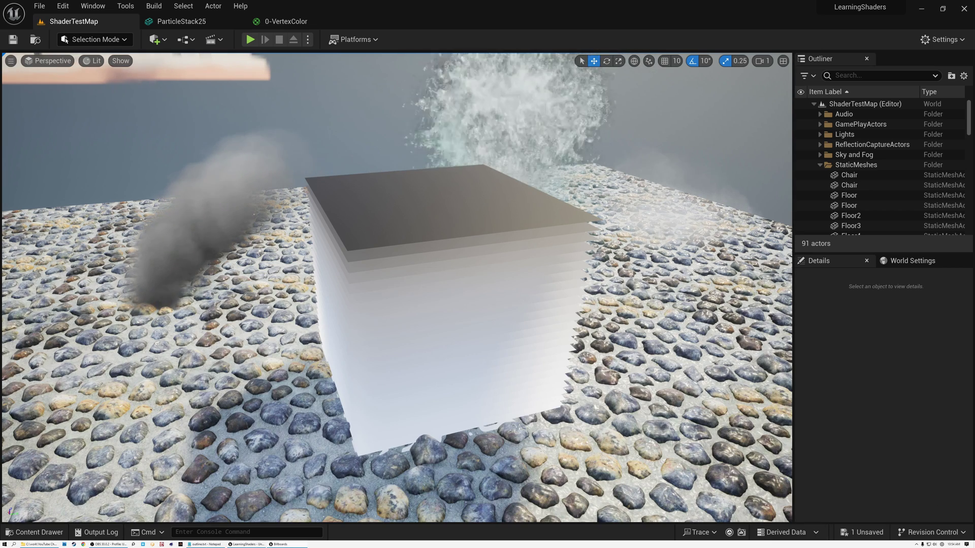
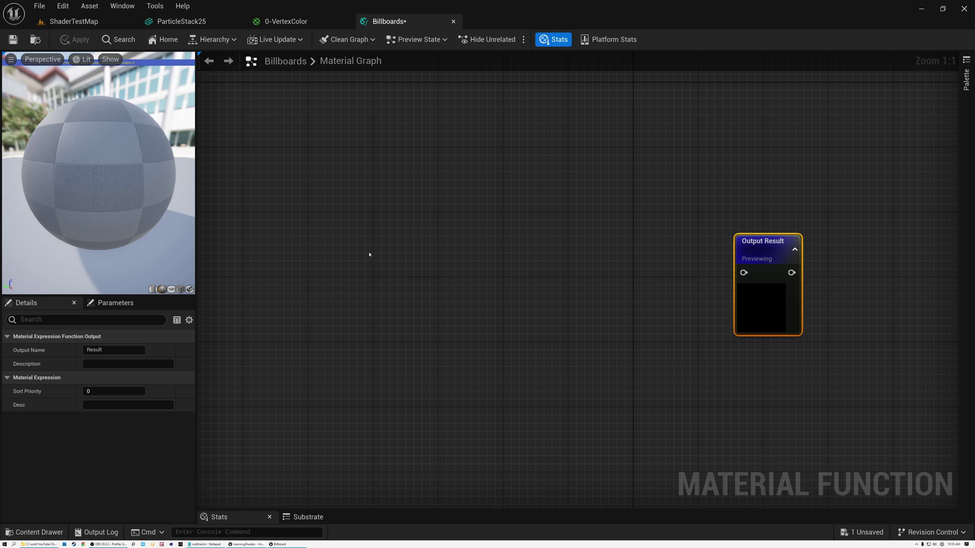
Step: Add a TextureCoordinate node with coordinate index 0 at the start of the Billboards graph
right_click(326, 219)
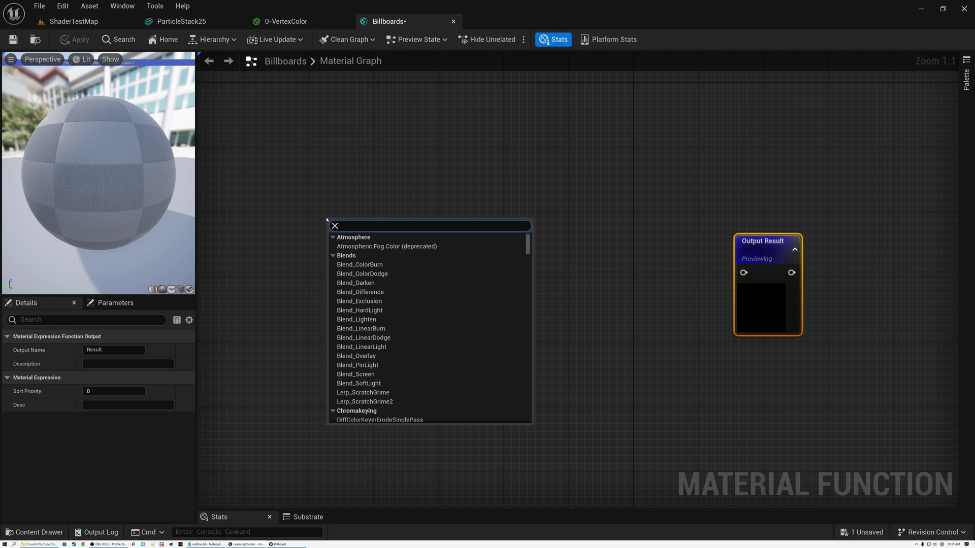
text(tex)
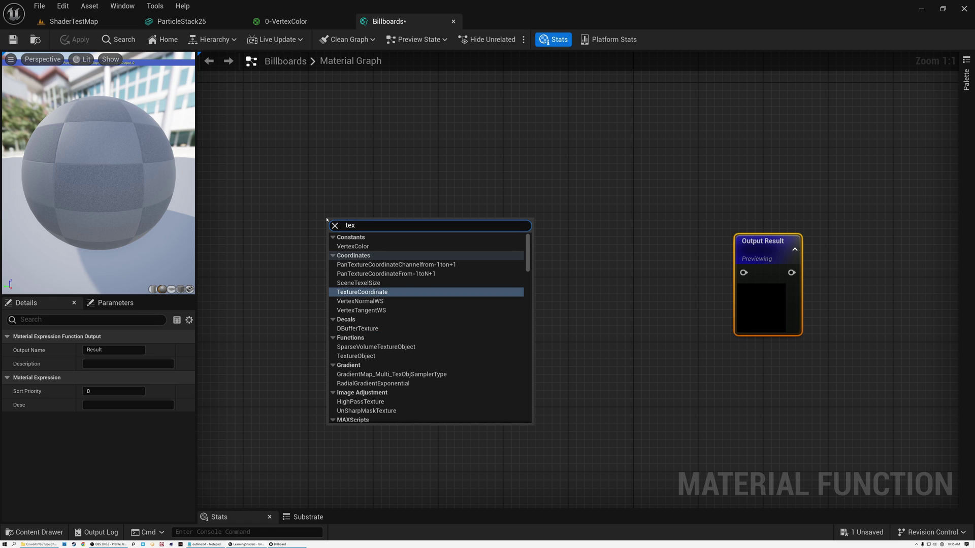
click(360, 292)
drag(372, 223, 305, 241)
Step: Add a function input node beside the TexCoord node and set its Input Type to Function Input Vector 2
right_click(411, 245)
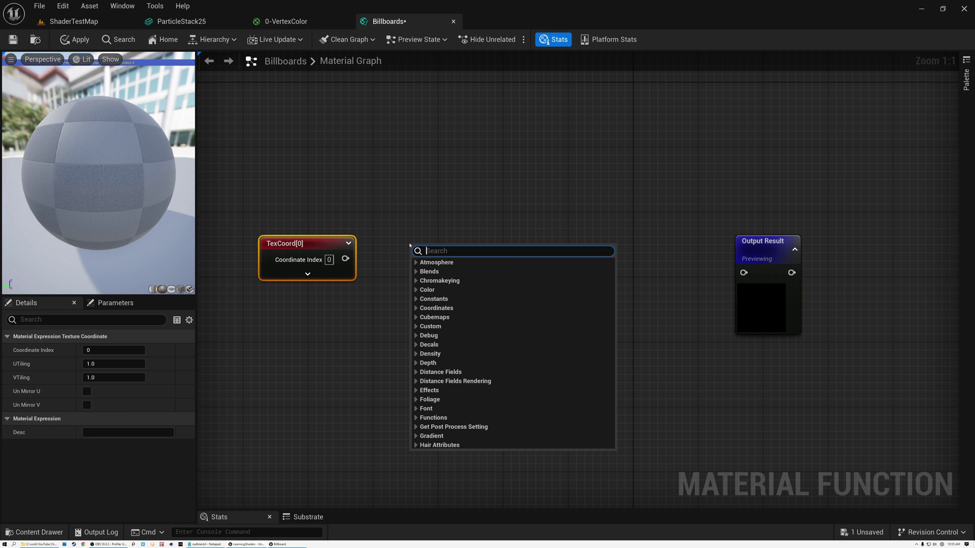
text(impu)
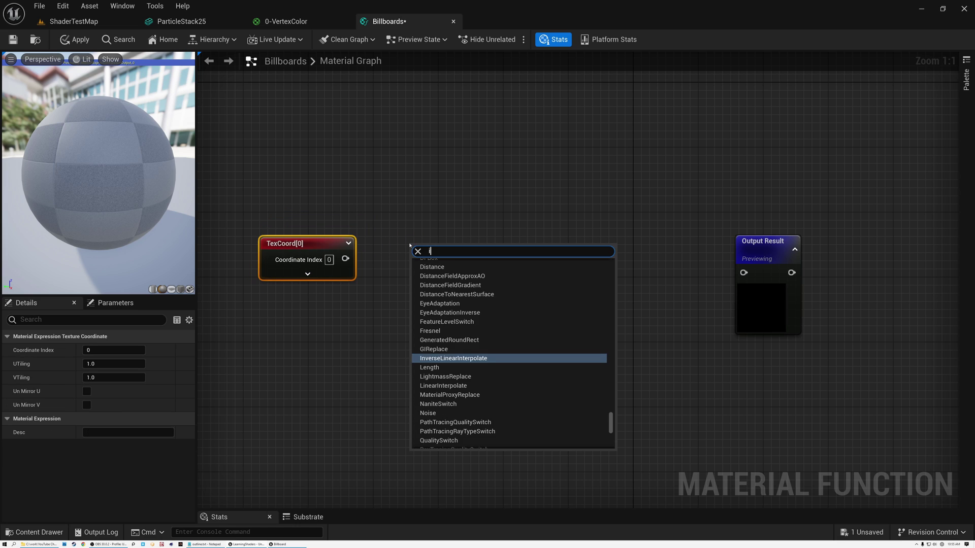
key(BackSpace)
key(BackSpace)
key(BackSpace)
text(nput)
click(435, 270)
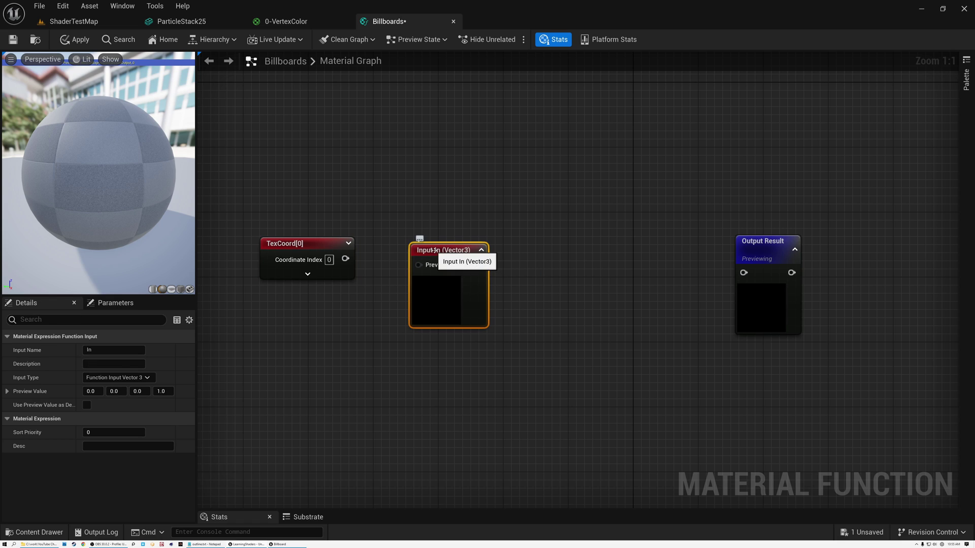
drag(434, 250, 430, 260)
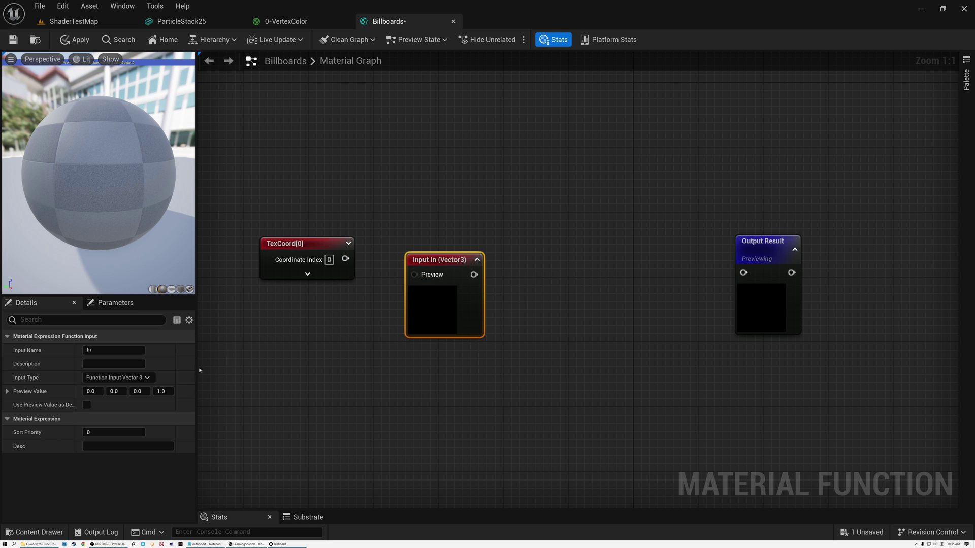
click(148, 378)
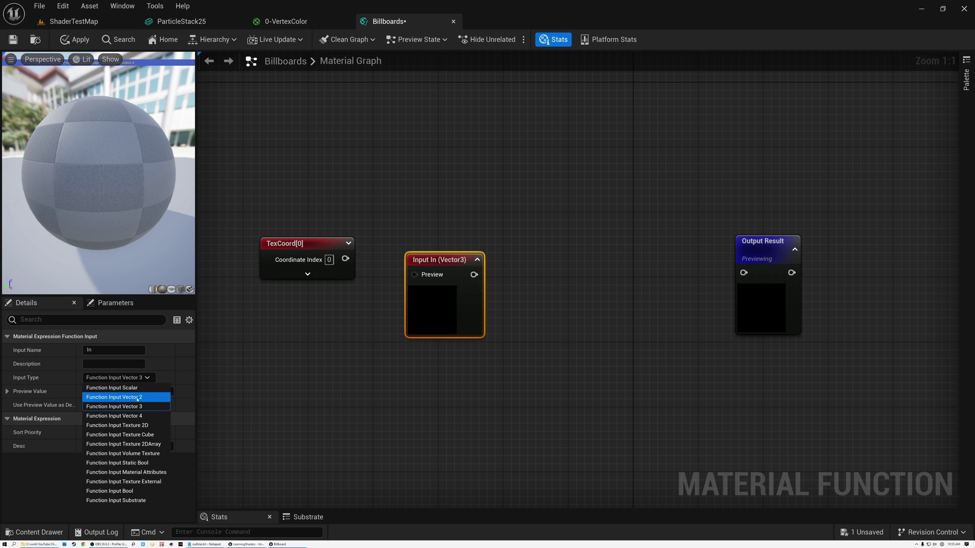
click(136, 397)
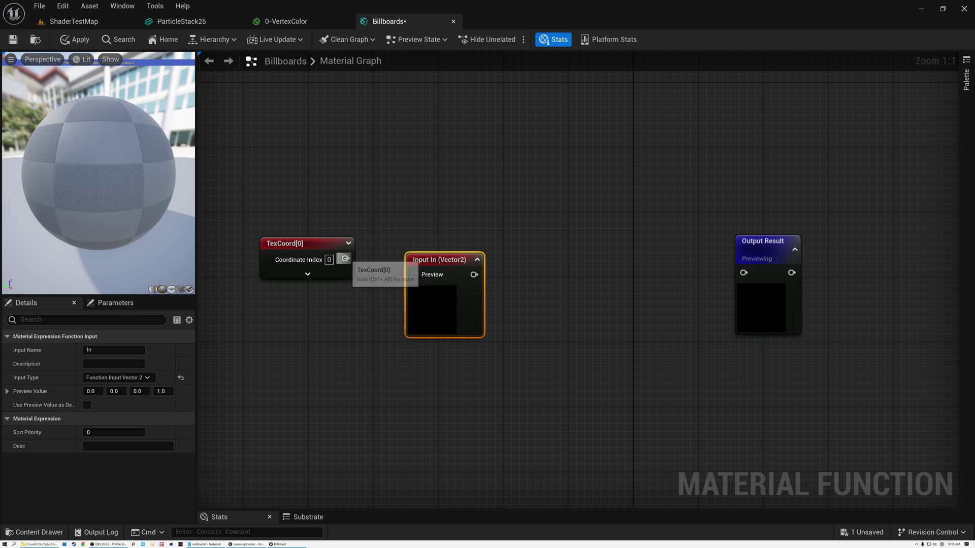
Step: Connect TexCoord to the Preview pin of the Vector2 input, collapse the input's preview, and arrange both nodes in a row
drag(345, 258, 389, 241)
click(320, 249)
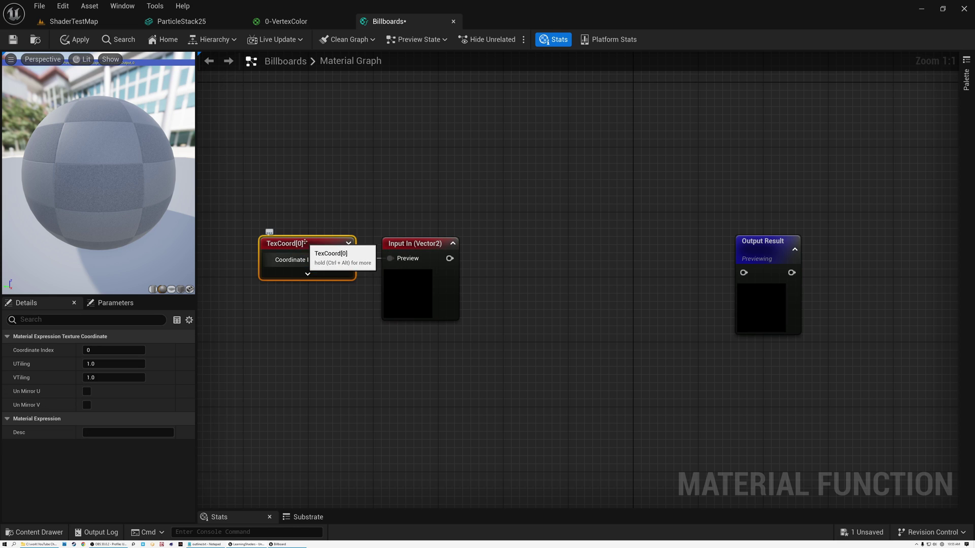
click(424, 246)
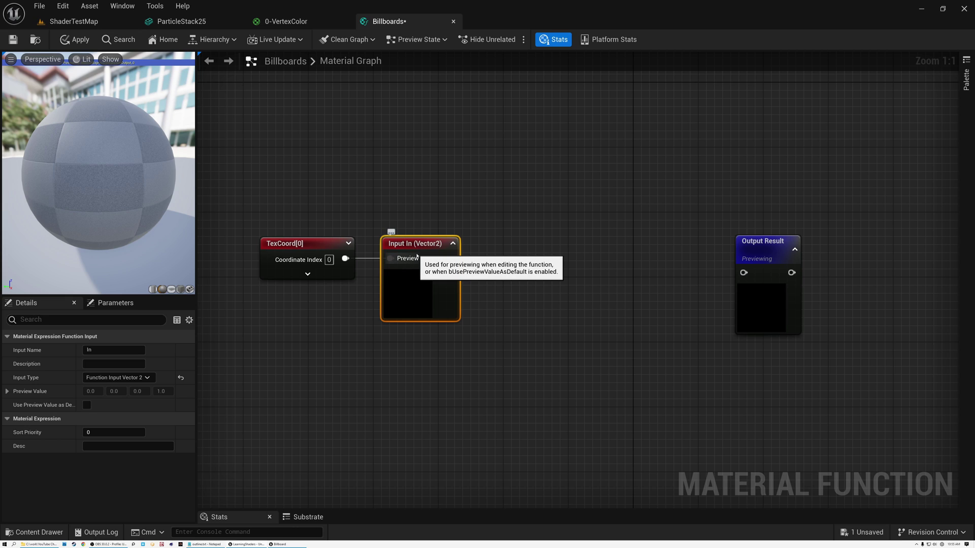
click(313, 246)
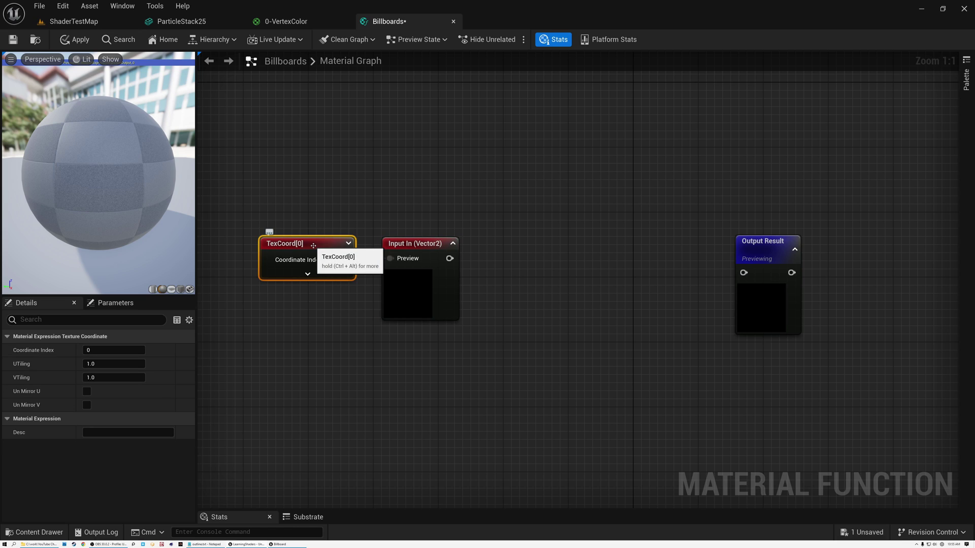
click(452, 244)
mouse_move(412, 248)
mouse_down()
mouse_move(351, 235)
mouse_move(346, 249)
mouse_move(399, 244)
mouse_up()
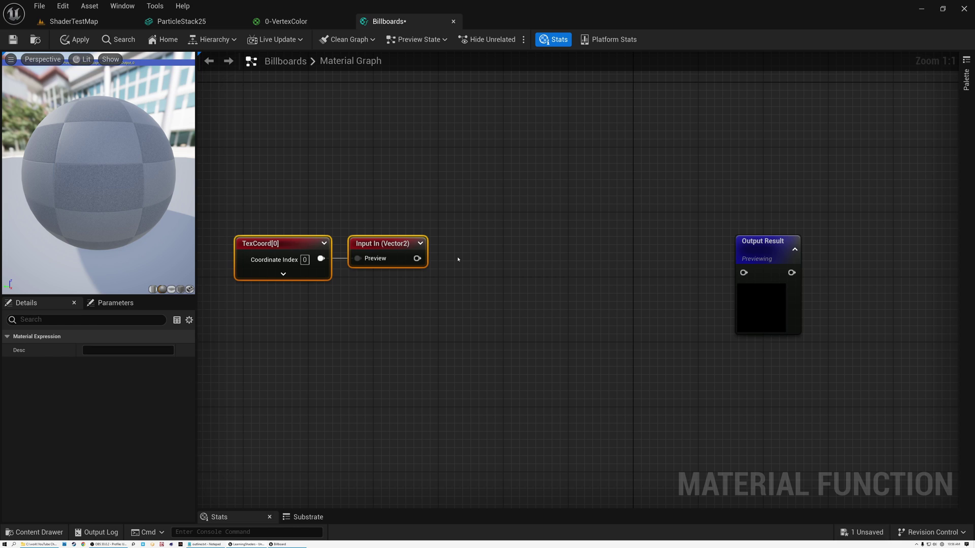
Step: Branch a ComponentMask off the Vector2 input, keep only its R channel enabled, and line it up beside the input
drag(417, 259, 489, 256)
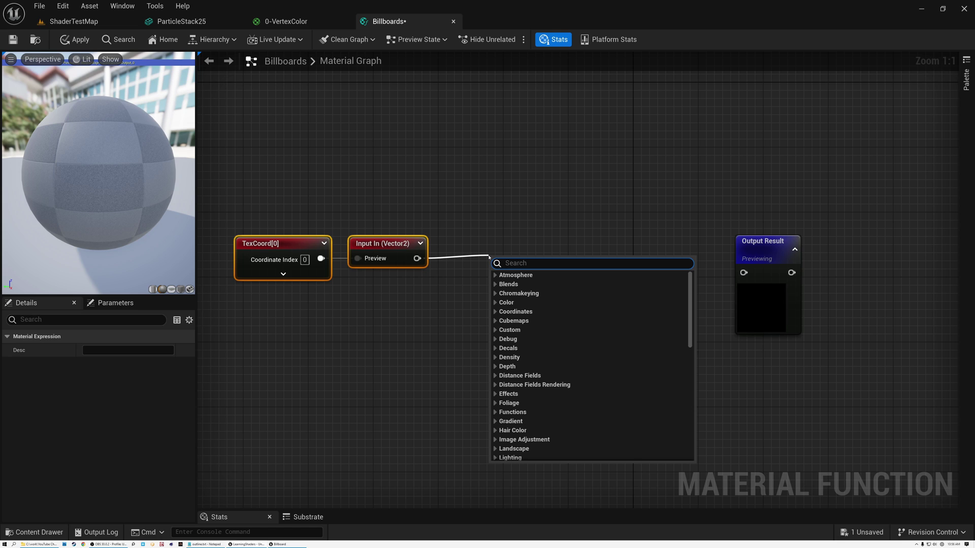
text(comp)
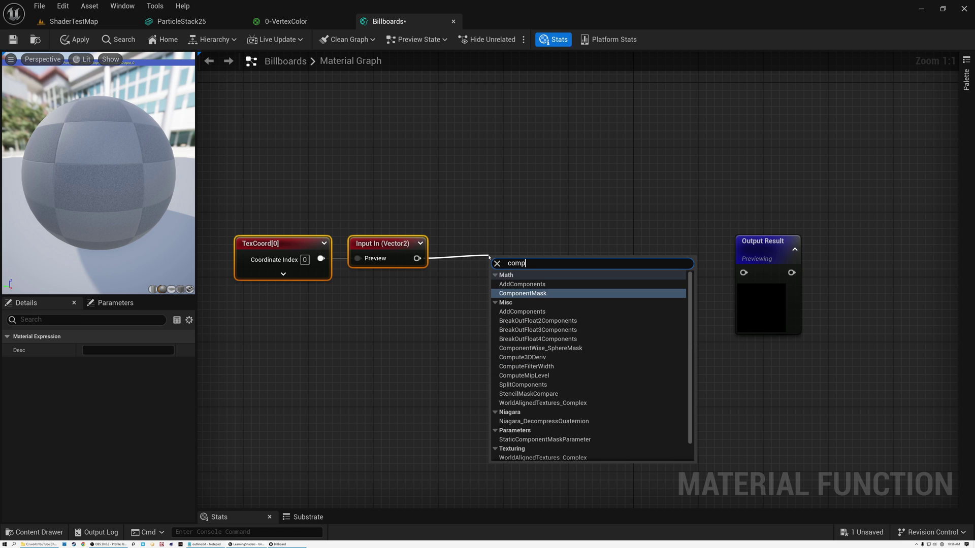
click(524, 294)
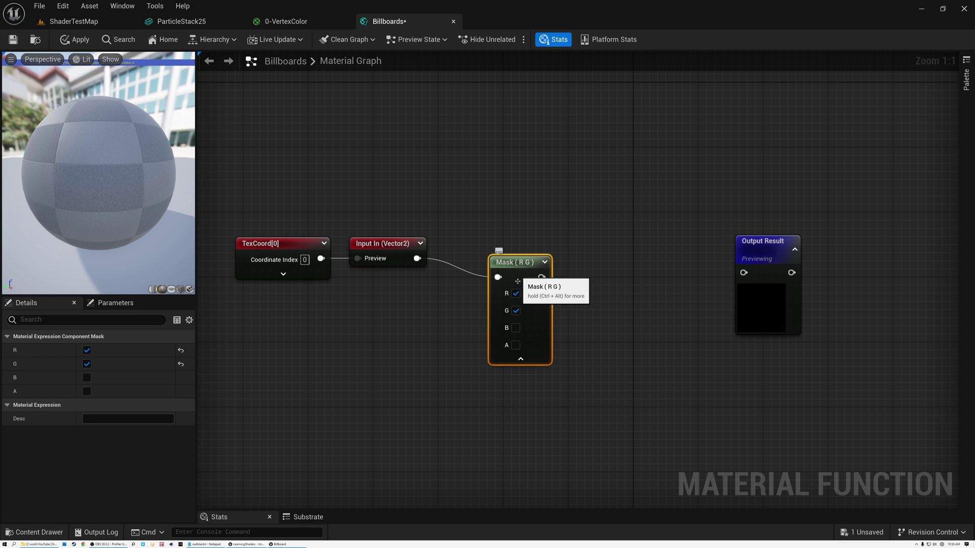
click(516, 311)
drag(541, 282, 514, 264)
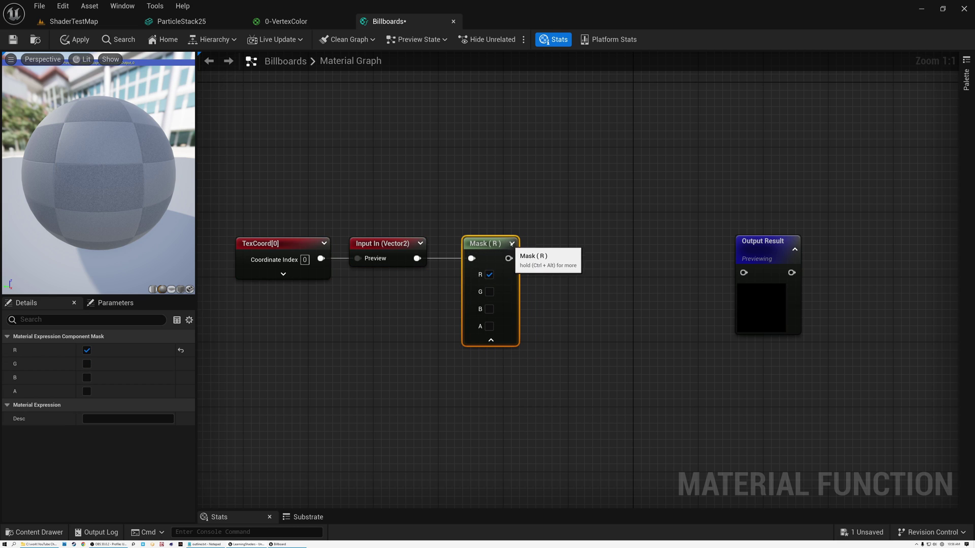
click(492, 341)
Step: Branch a second ComponentMask off the Vector2 input with only the G channel enabled, placed below the R mask
drag(487, 249, 445, 317)
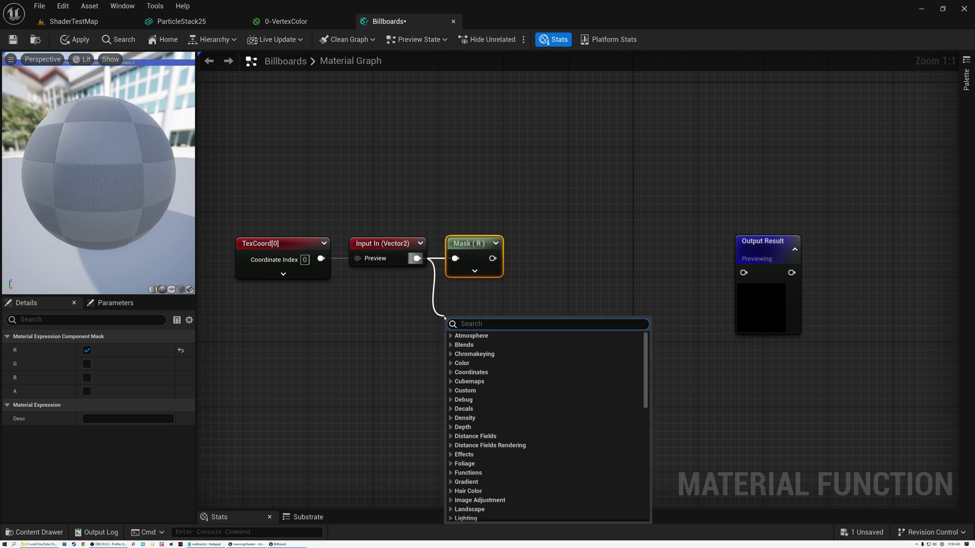
text(comp)
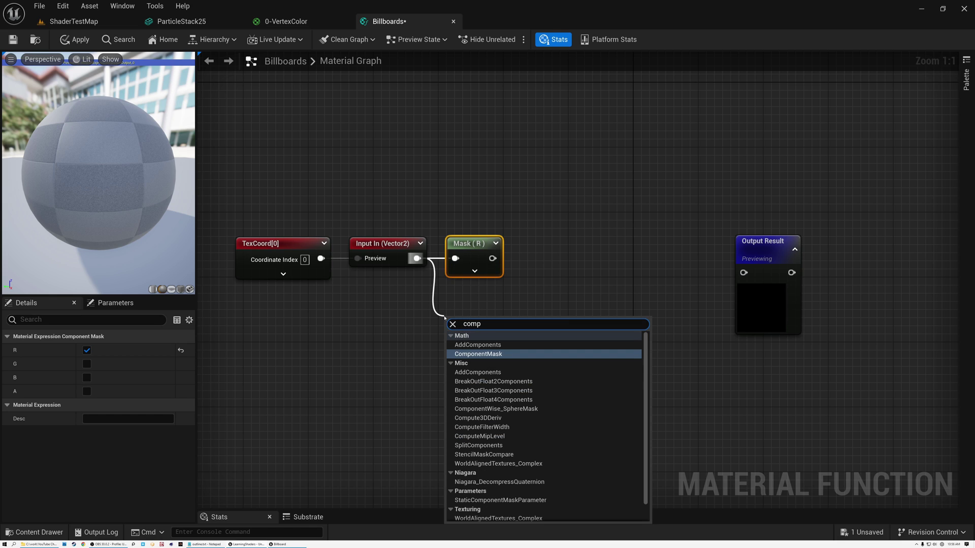
click(487, 355)
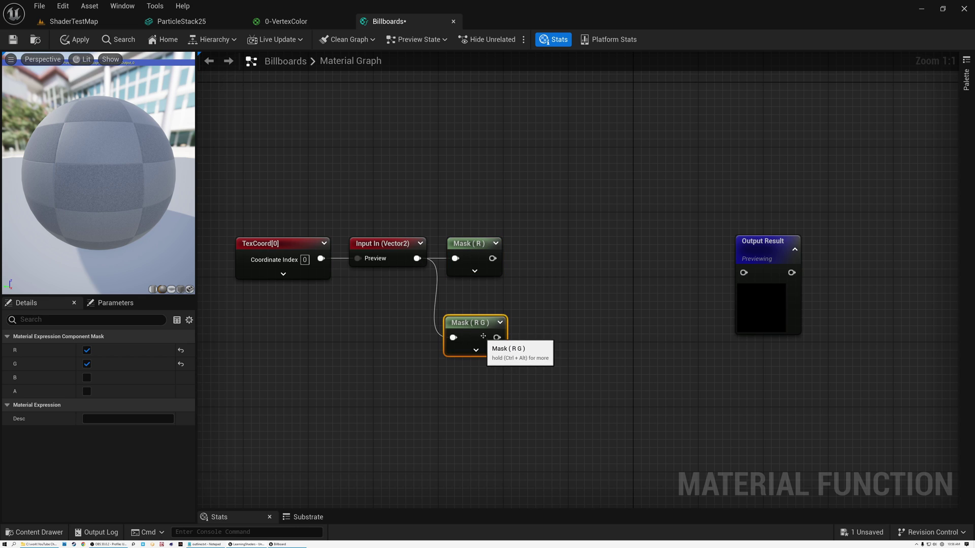
click(476, 350)
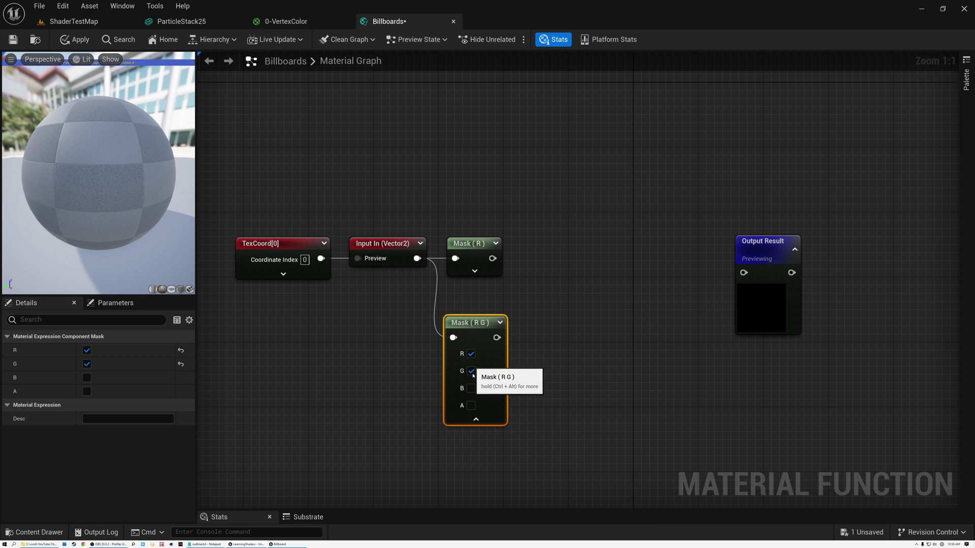
click(471, 354)
click(496, 324)
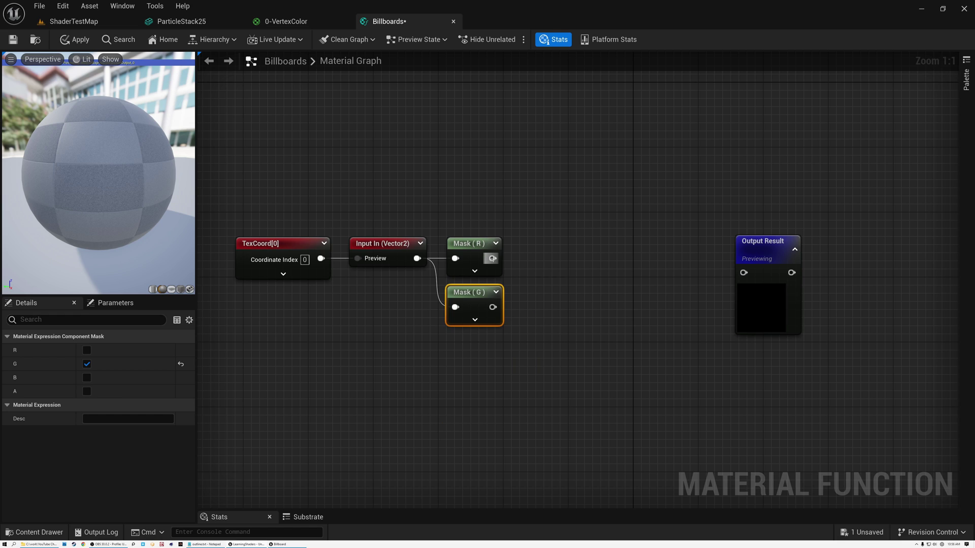
Step: Feed the R mask into input A of a new AppendVector node aligned with the mask row
drag(491, 258, 560, 262)
text(app)
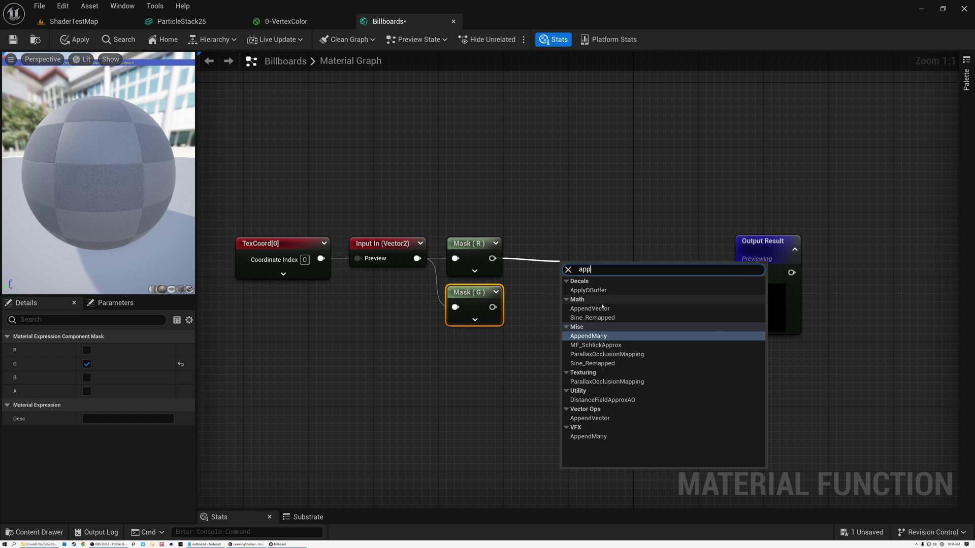
click(592, 309)
drag(583, 272, 591, 246)
Step: Run the G mask through a new OneMinus node into Append's B input and tidy the R mask's position
drag(493, 308, 529, 309)
text(one)
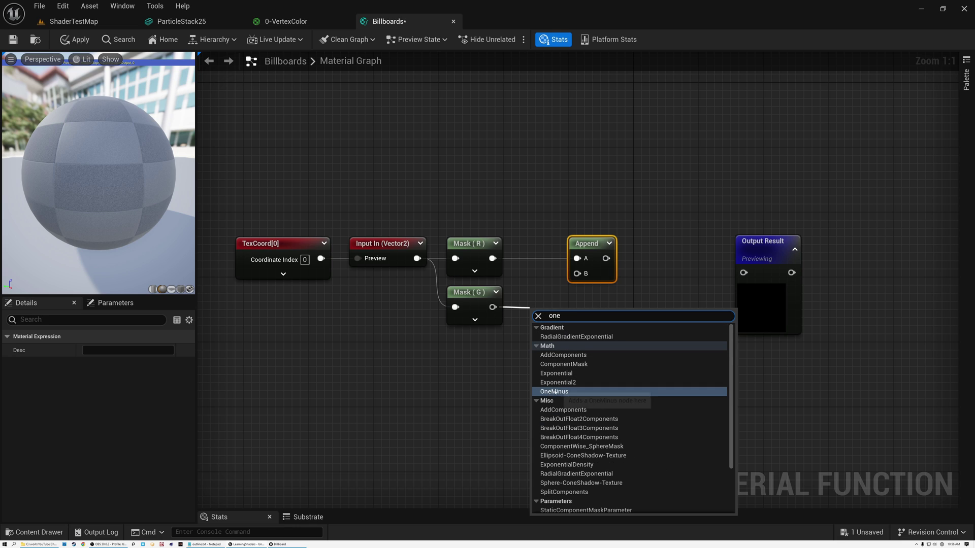
click(555, 391)
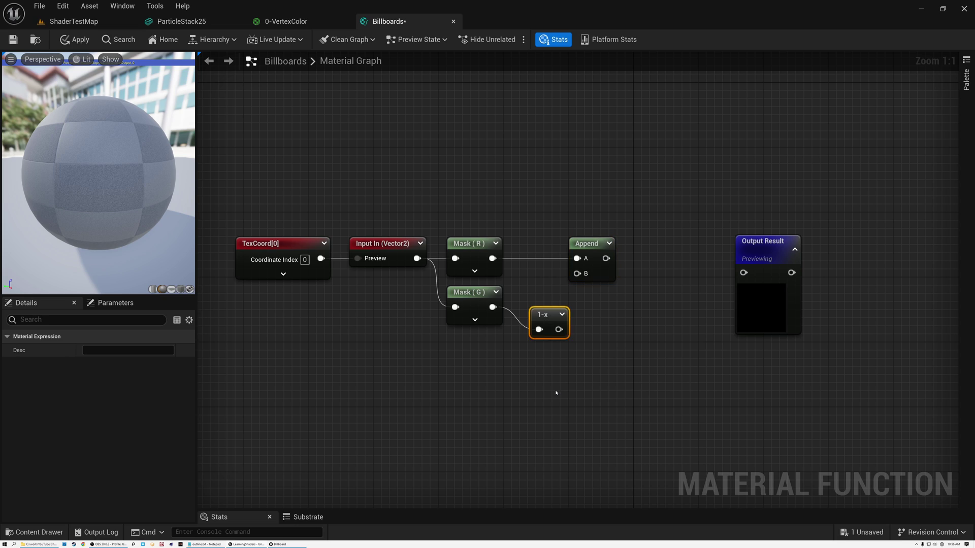
drag(547, 314, 524, 293)
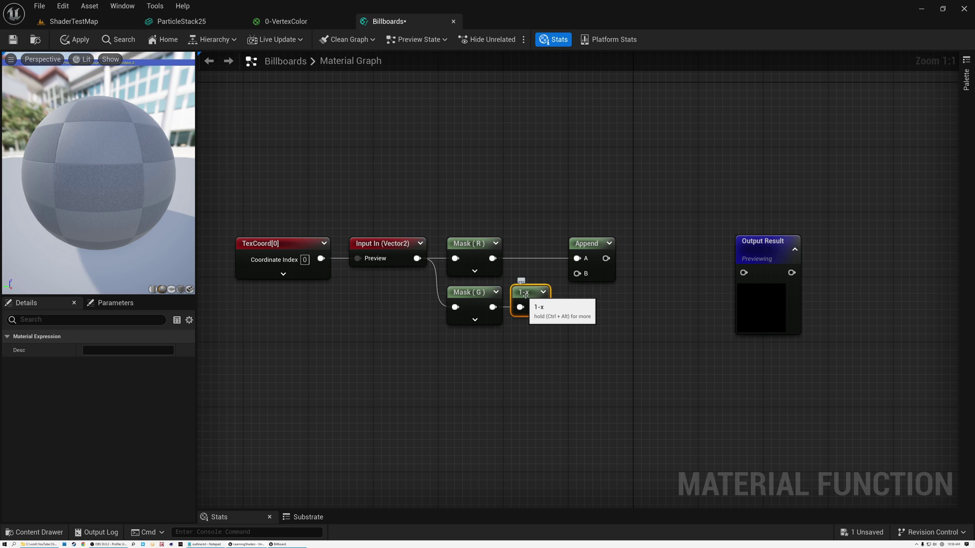
drag(540, 307, 577, 273)
drag(465, 244, 456, 245)
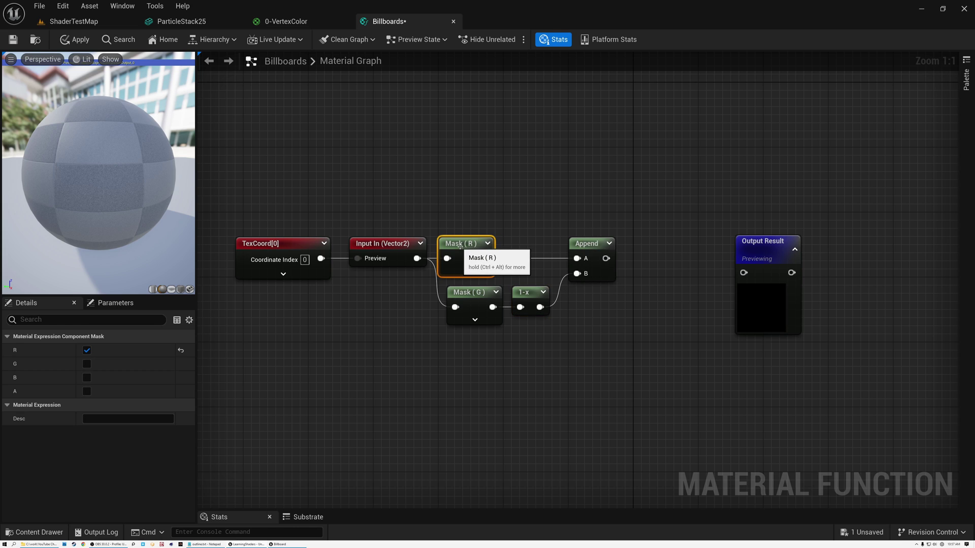
Step: Align the G mask and its OneMinus node under the R mask and bring Append closer to them
drag(418, 295, 546, 320)
drag(473, 297, 465, 297)
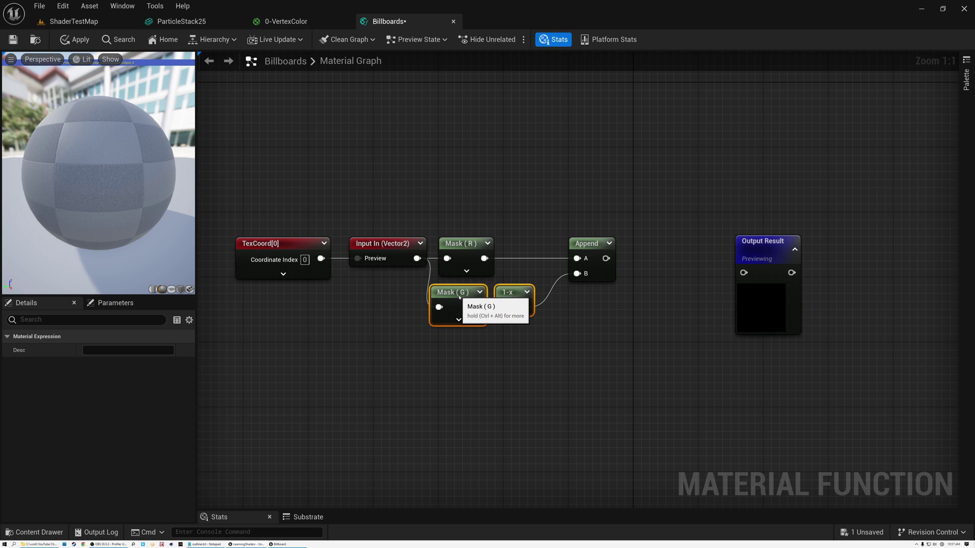
drag(595, 251, 571, 251)
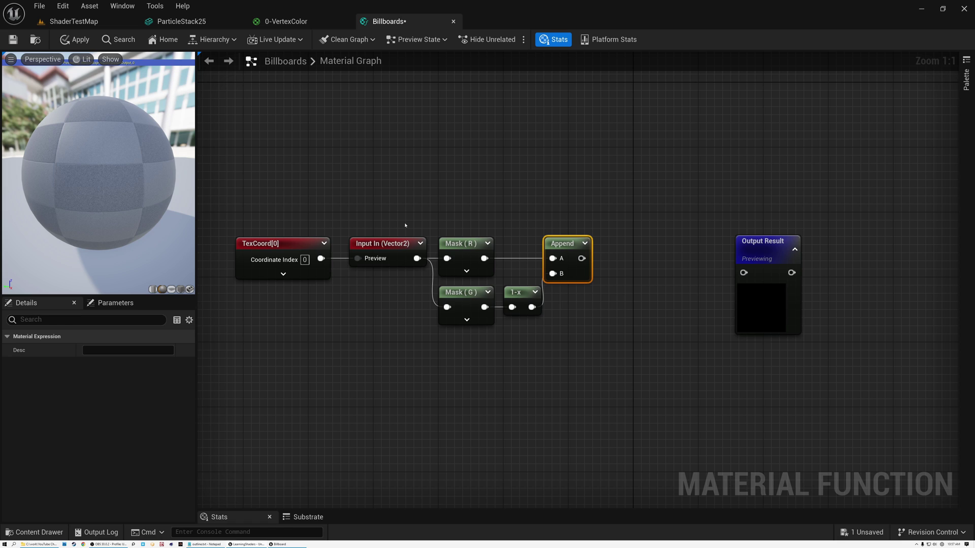
Step: Move the whole UV-flip node chain, from TexCoord to Append, farther away from Output Result
drag(304, 203, 538, 361)
shift+click(555, 243)
drag(556, 245, 451, 244)
click(526, 267)
right_drag(527, 274, 671, 280)
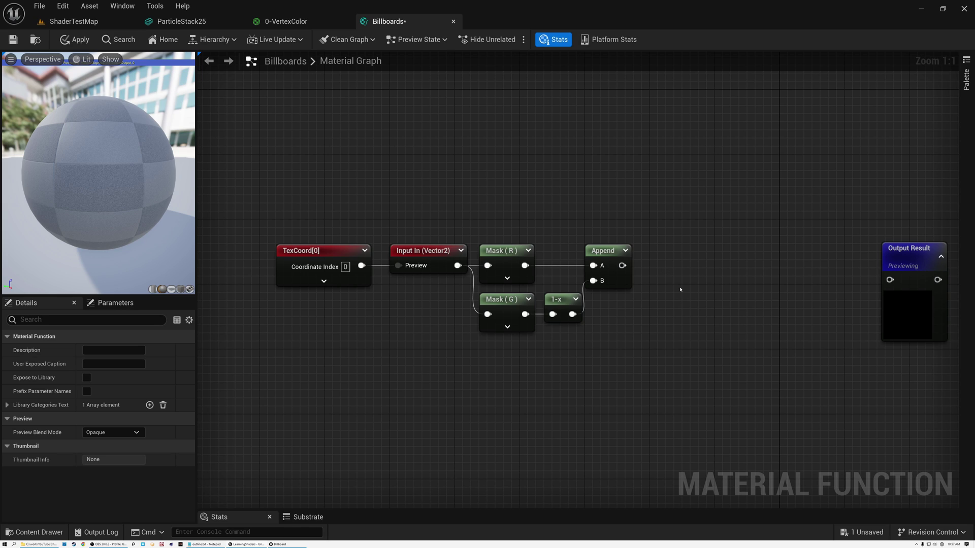
Step: Feed Append's output into a new Subtract node with B set to 0.5
drag(623, 265, 664, 266)
text(sub)
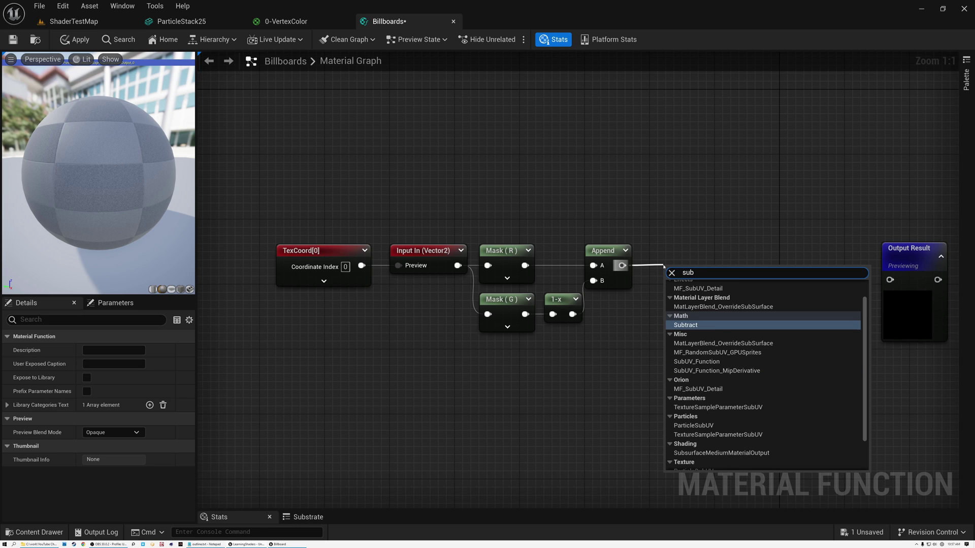
click(685, 325)
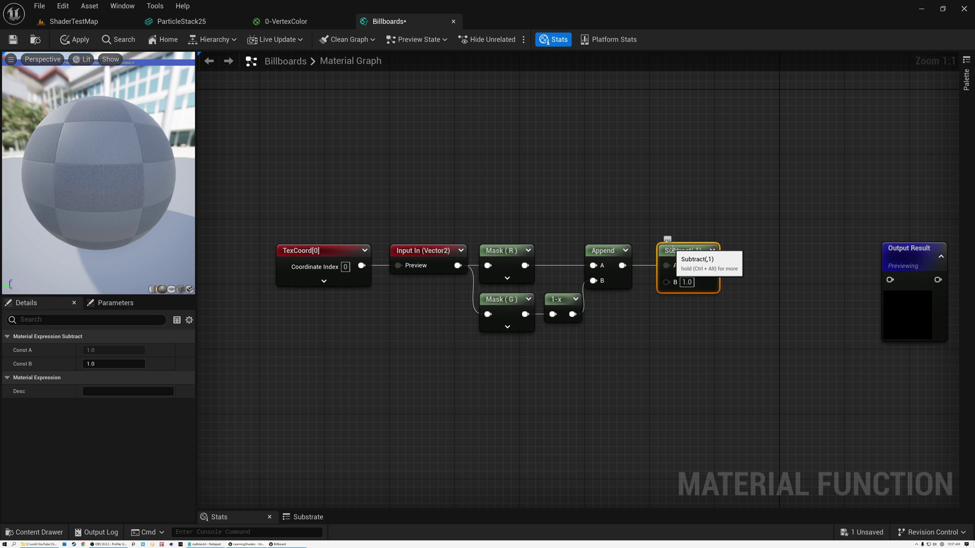
click(687, 283)
text(0.5)
key(Return)
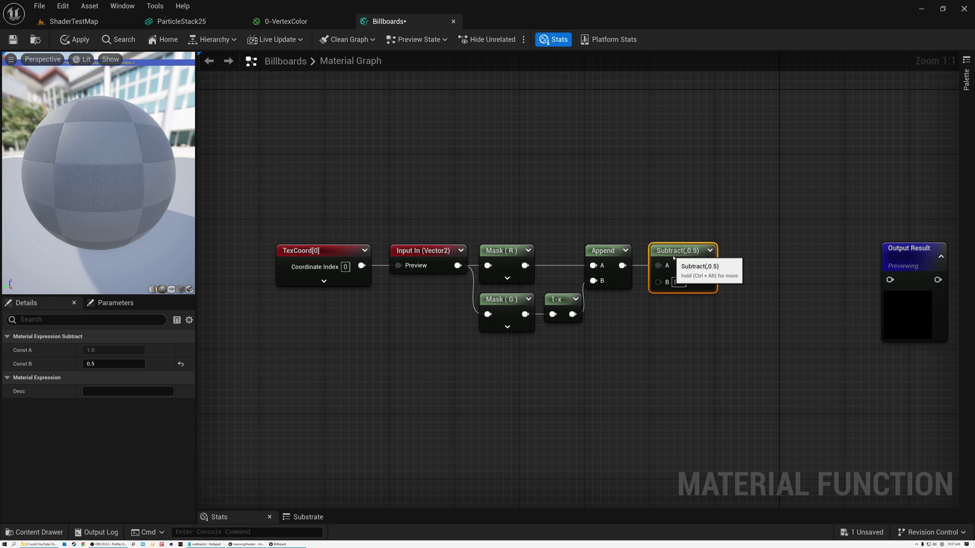
Step: Shift the node chain up to Subtract farther away from Output Result to free space for more nodes
drag(343, 218, 687, 395)
drag(691, 264, 544, 265)
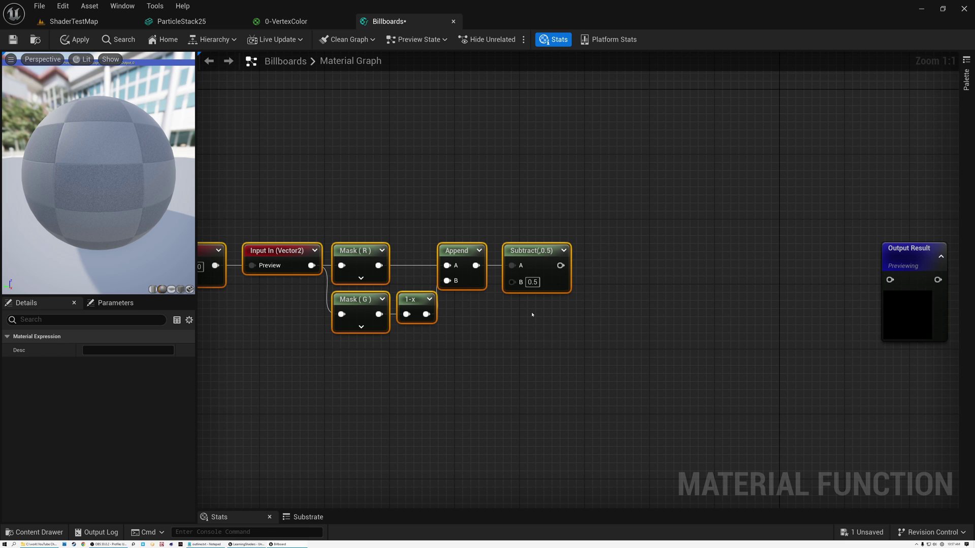
click(536, 298)
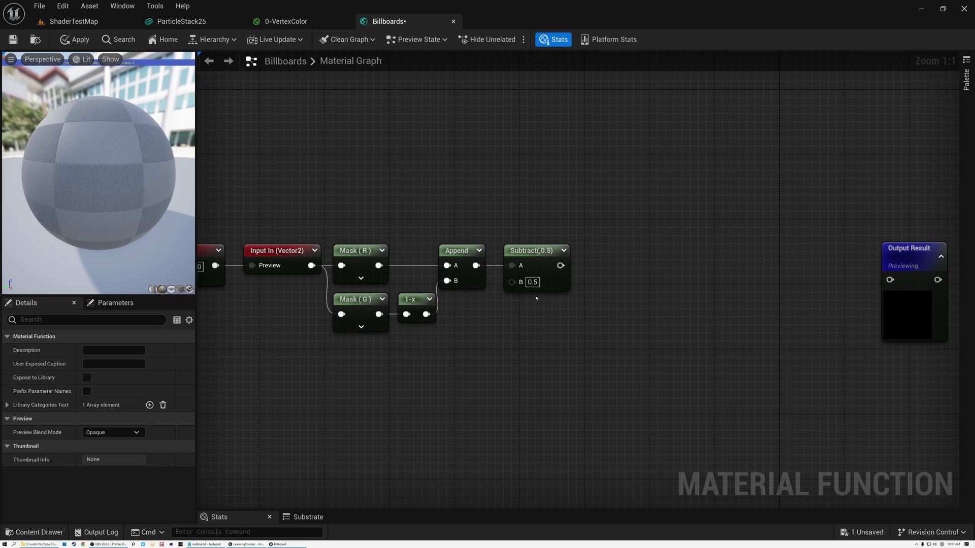
Step: Try a Normalize node on the Subtract output, aligned with the row, and delete it
click(537, 255)
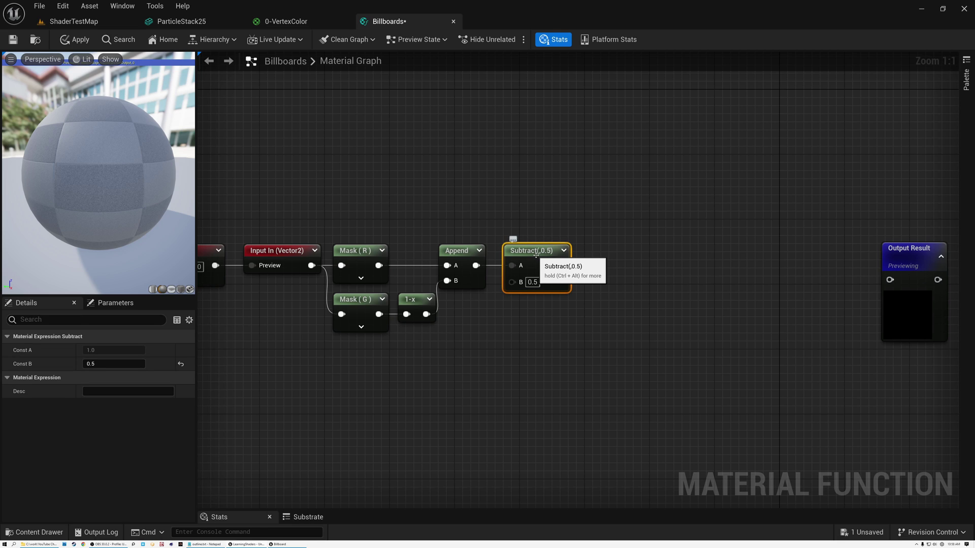
scroll(536, 255, down, 1)
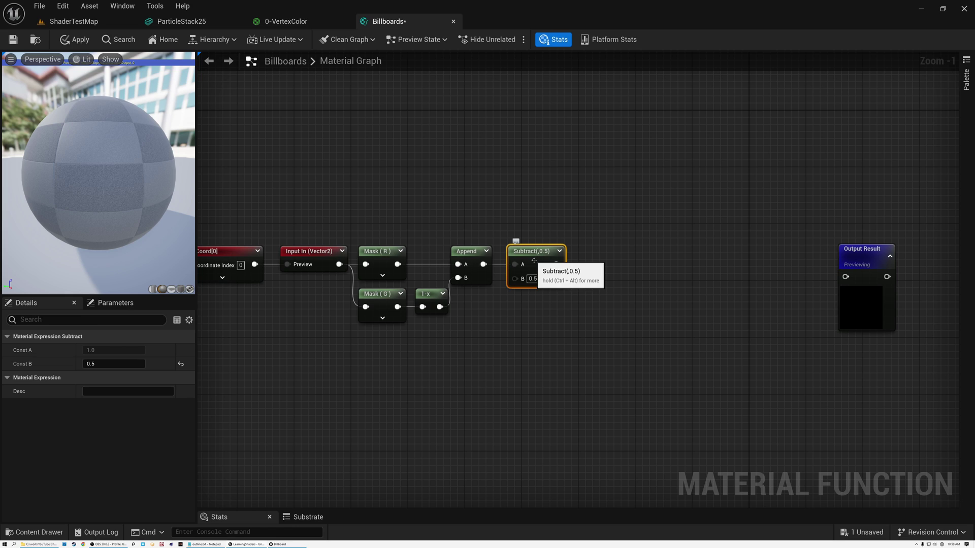
drag(556, 264, 624, 261)
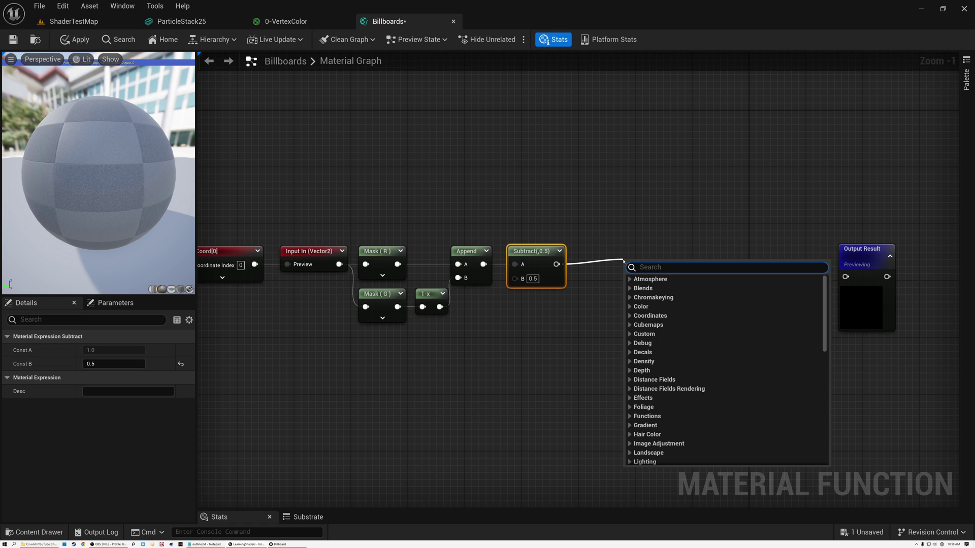
text(norma)
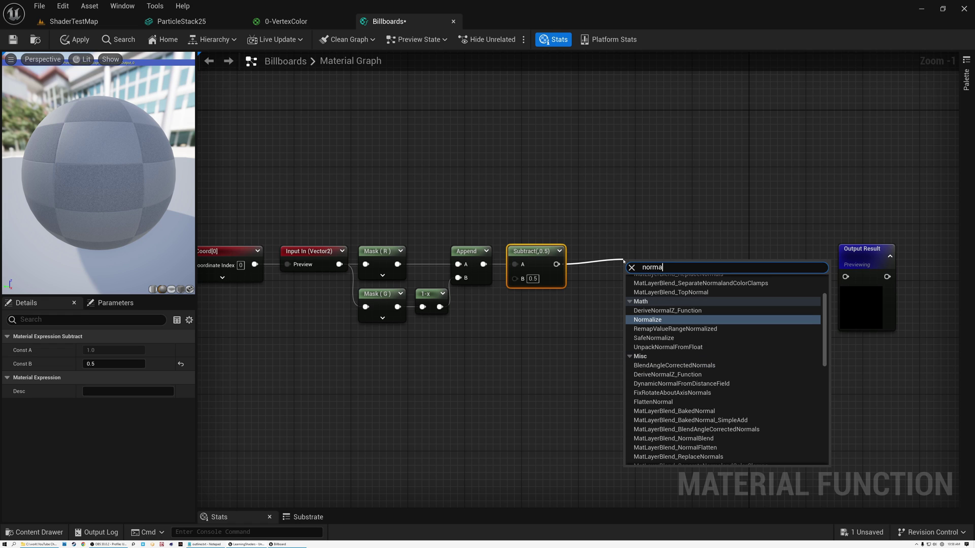
click(648, 320)
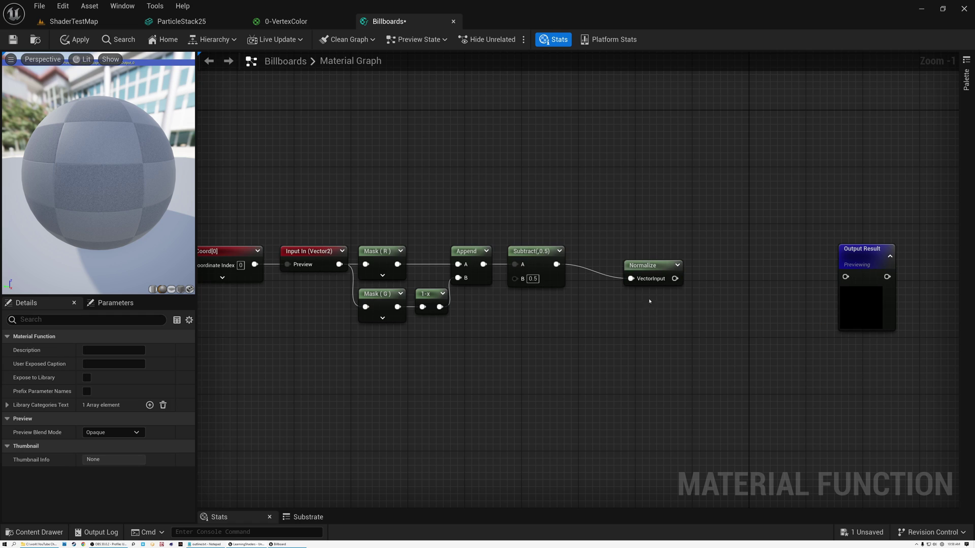
drag(650, 267, 625, 253)
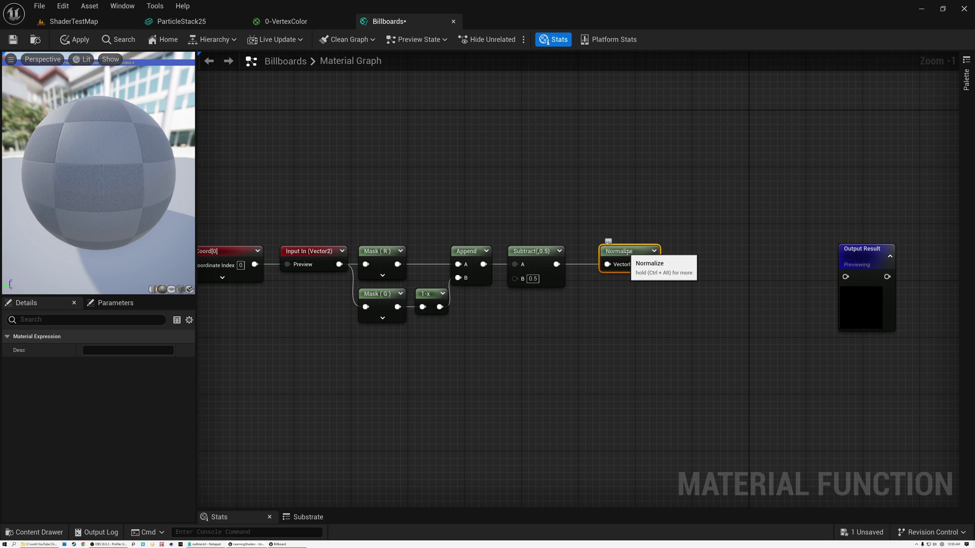
key(Delete)
Step: Feed the Subtract output into both inputs of a new DotProduct node and run its result through a SquareRoot node
right_drag(609, 267, 422, 296)
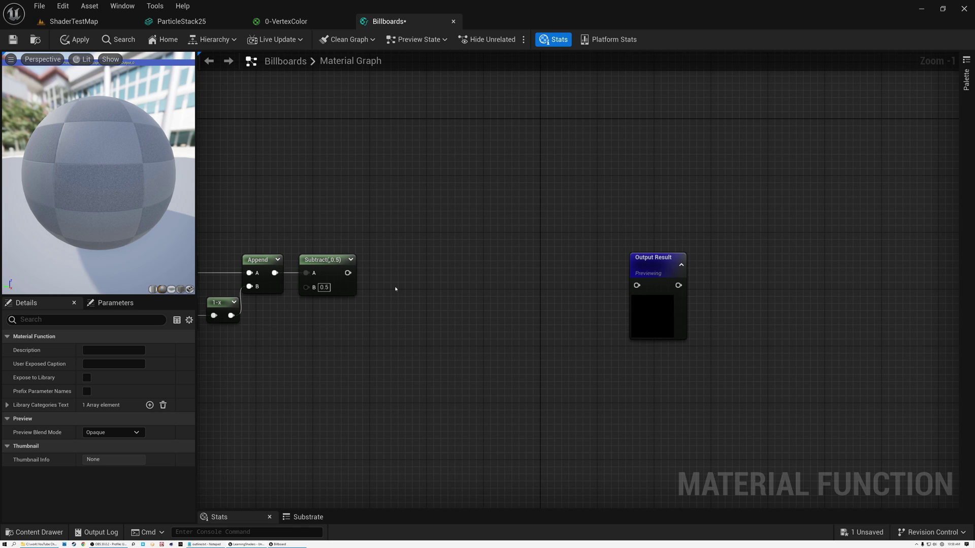
drag(348, 273, 397, 311)
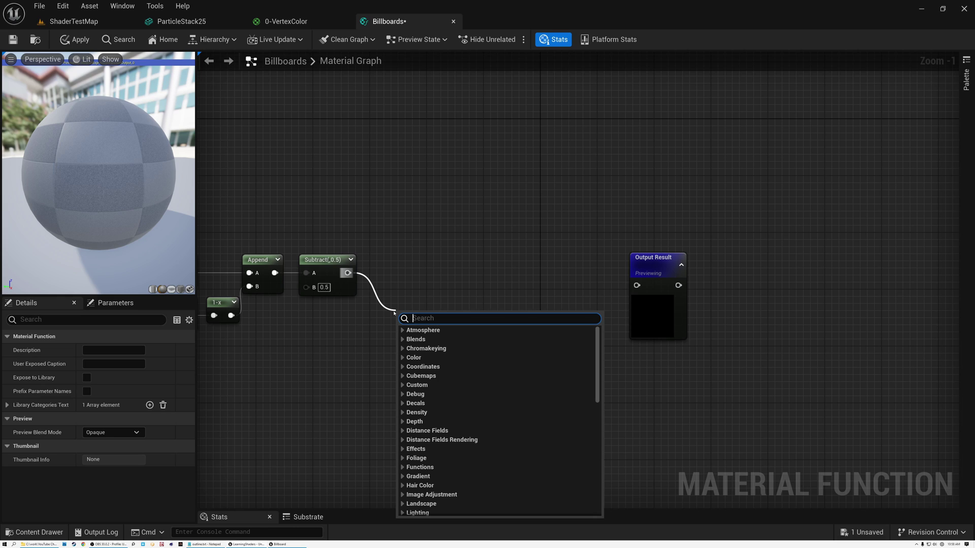
text(do)
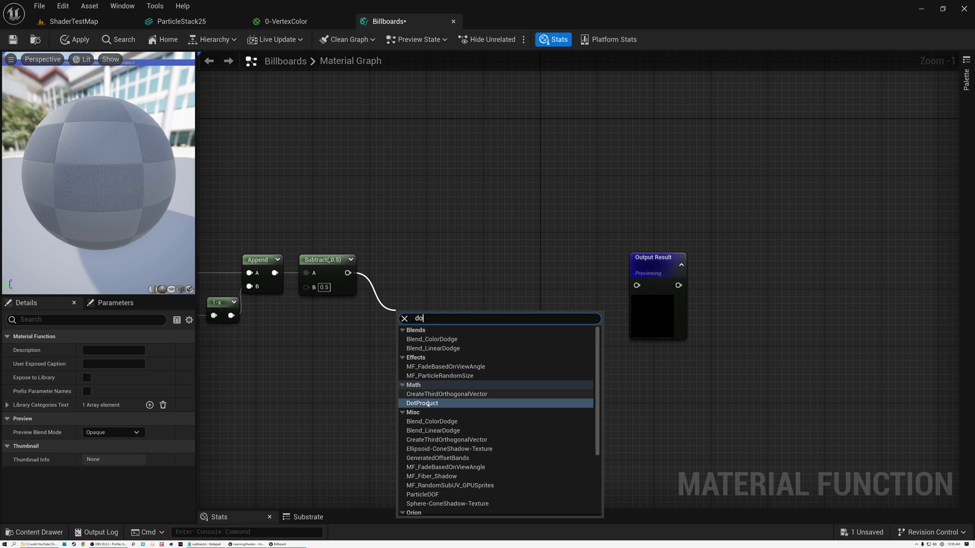
click(428, 404)
drag(348, 272, 442, 315)
text(sq)
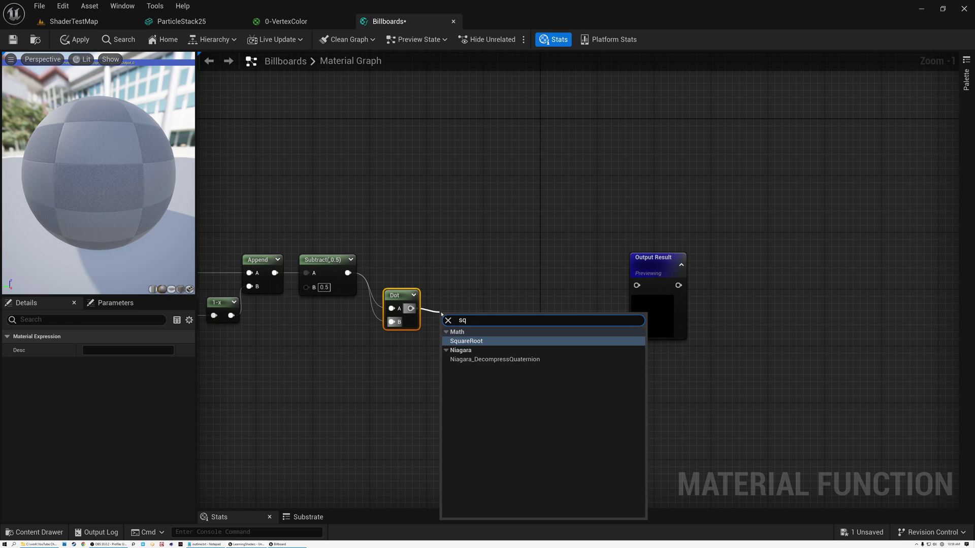
click(466, 341)
Step: Run the square root into a new Max node with B set to 0.000001
drag(448, 320, 489, 317)
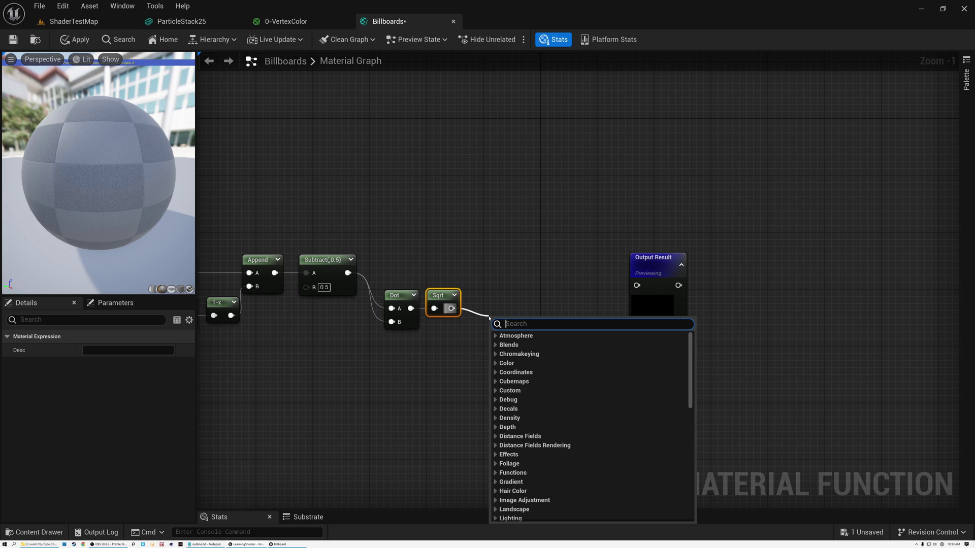
text(max)
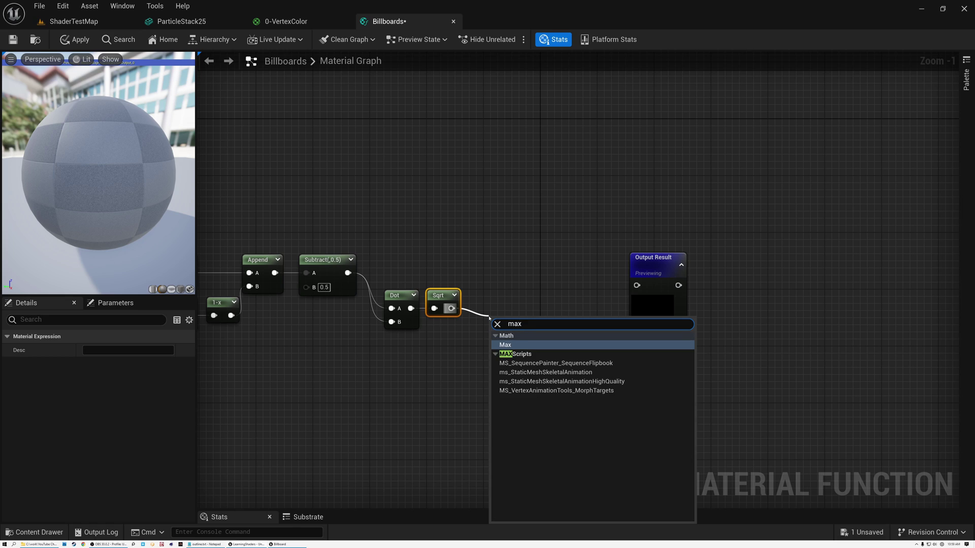
click(508, 344)
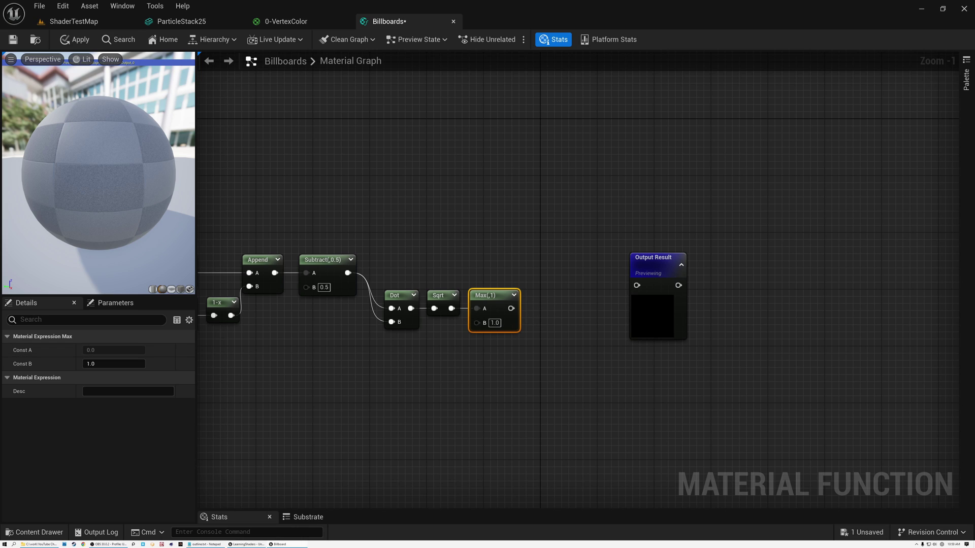
click(495, 323)
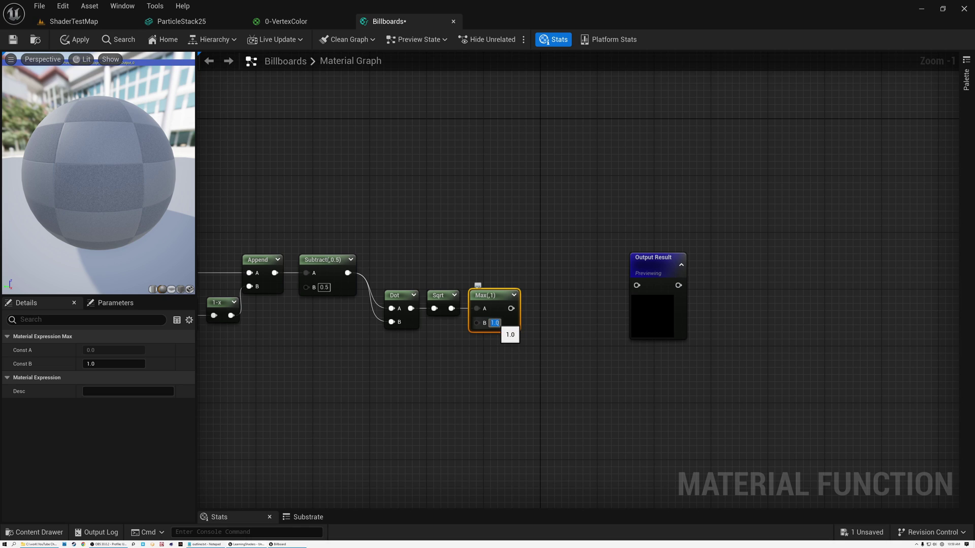
text(0.000001)
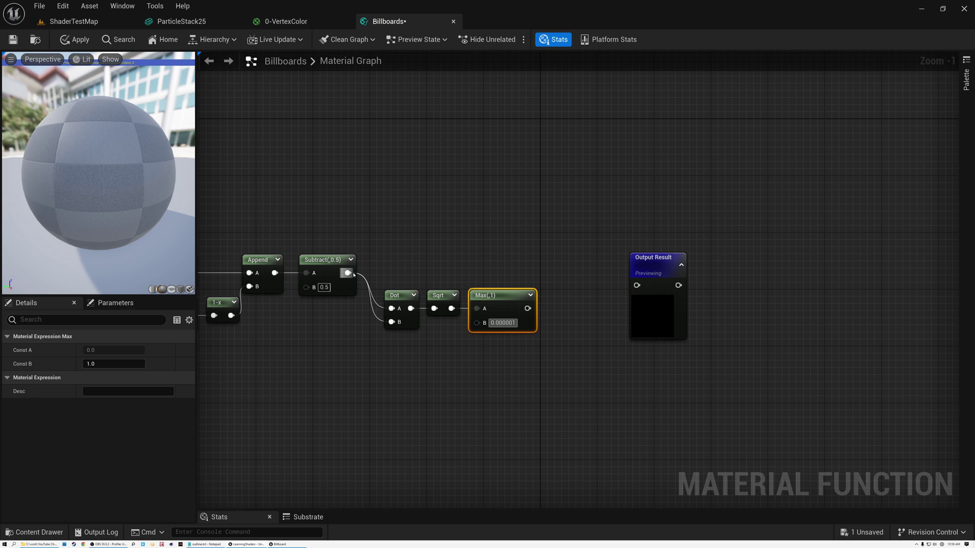
Step: Add a Divide node that divides the Subtract output by the Max result
drag(348, 274, 556, 247)
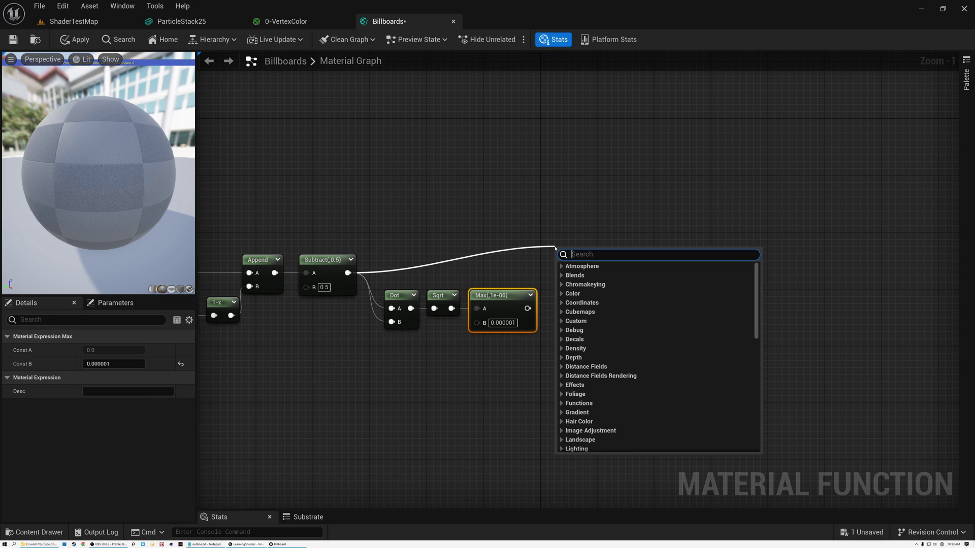
text(di)
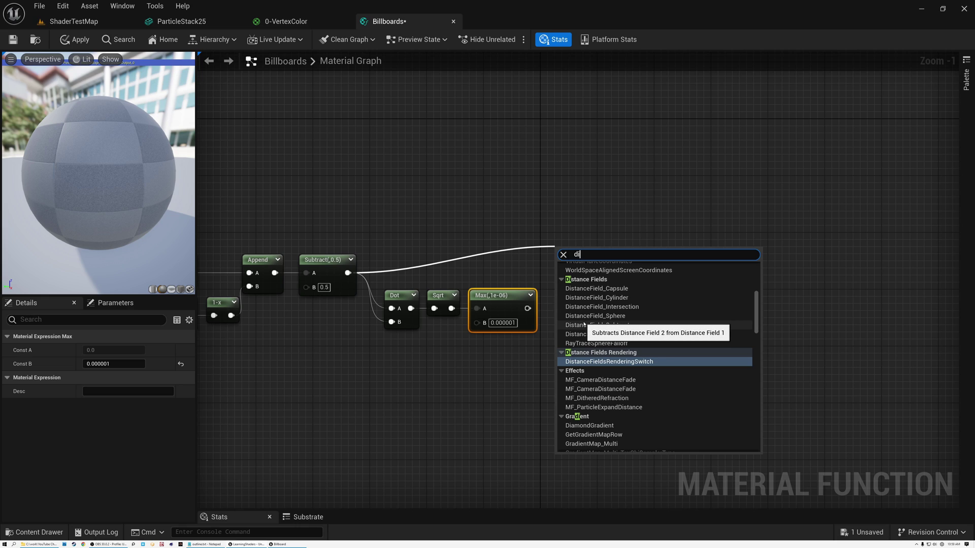
text(vide)
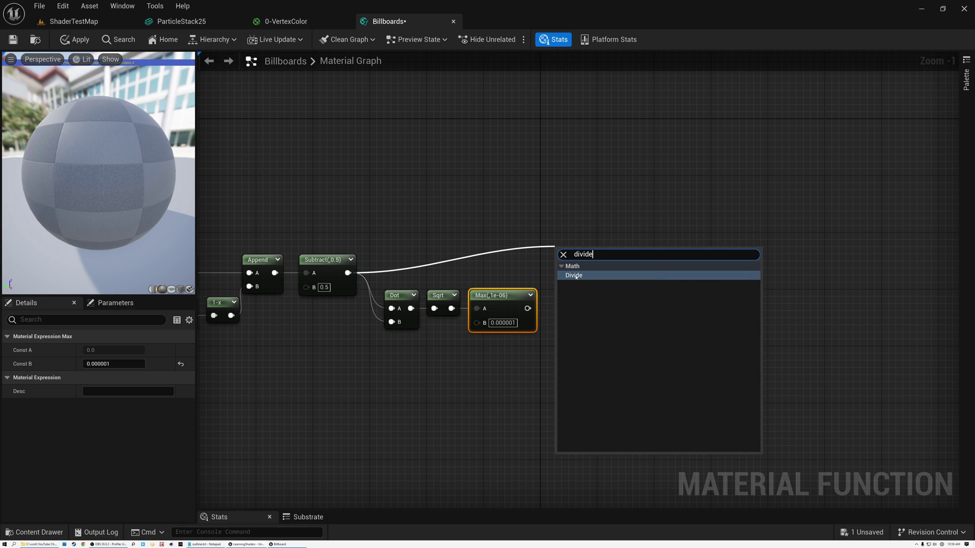
click(576, 277)
drag(527, 308, 558, 267)
Step: Move Output Result well away from the Divide node to make room between them
drag(384, 238, 587, 373)
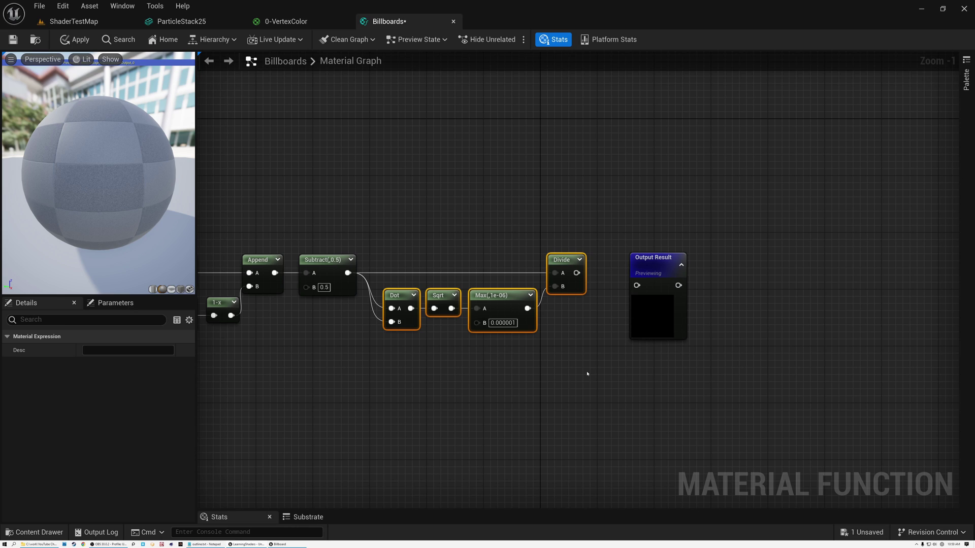
drag(667, 262, 869, 256)
scroll(562, 349, down, 2)
right_drag(427, 351, 374, 349)
drag(330, 268, 518, 359)
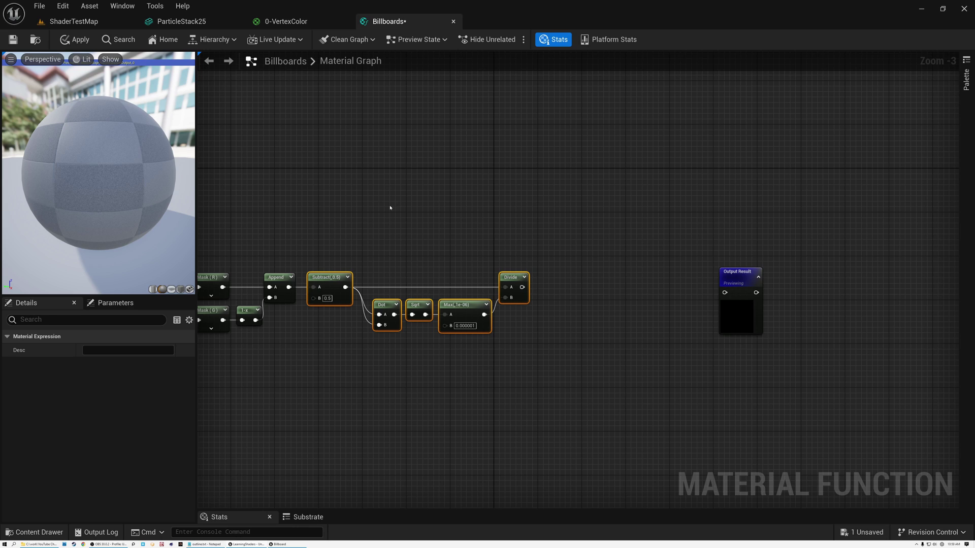
drag(358, 258, 546, 364)
click(567, 360)
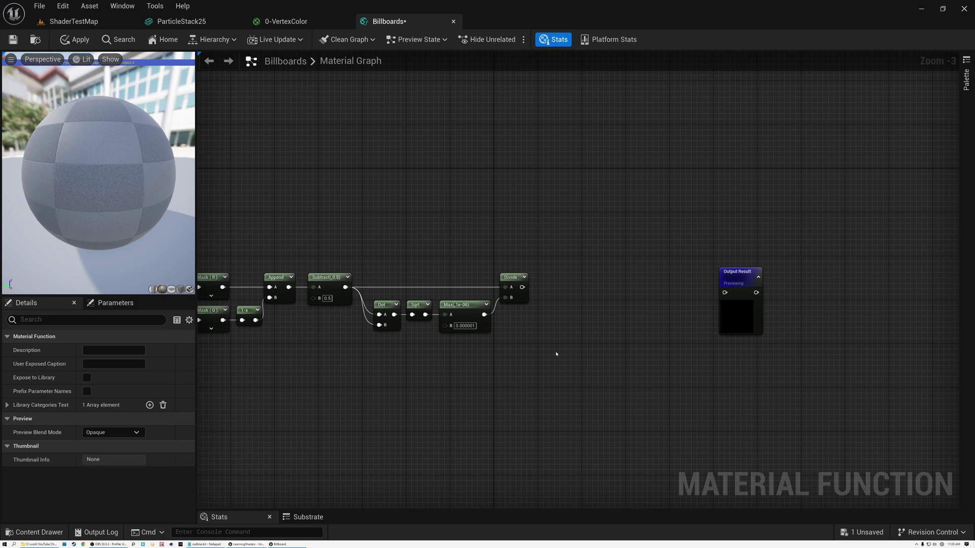
Step: Add a Distance node below Divide, with WorldPosition's XYZ feeding A and an Object Position node feeding B
right_click(555, 353)
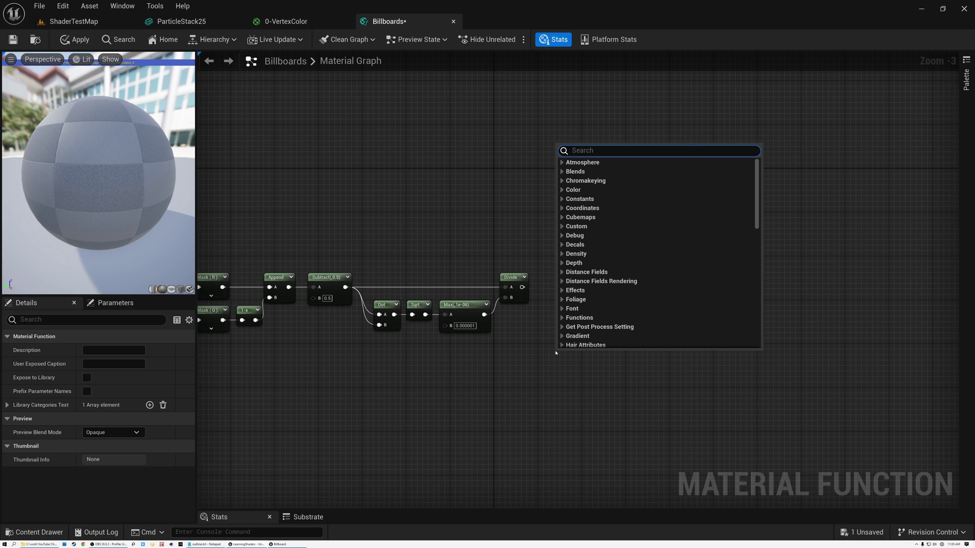
text(world)
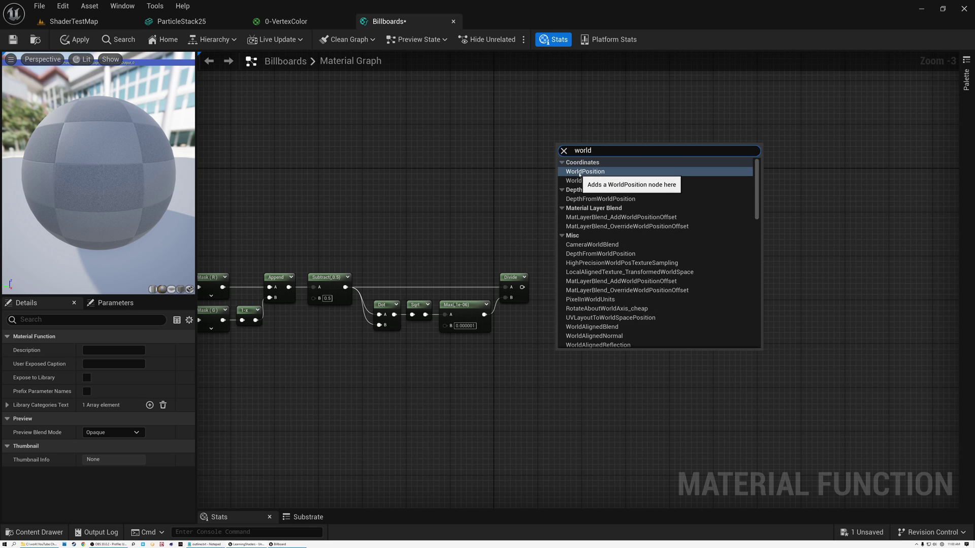
click(579, 175)
click(579, 175)
drag(584, 355, 628, 376)
text(dist)
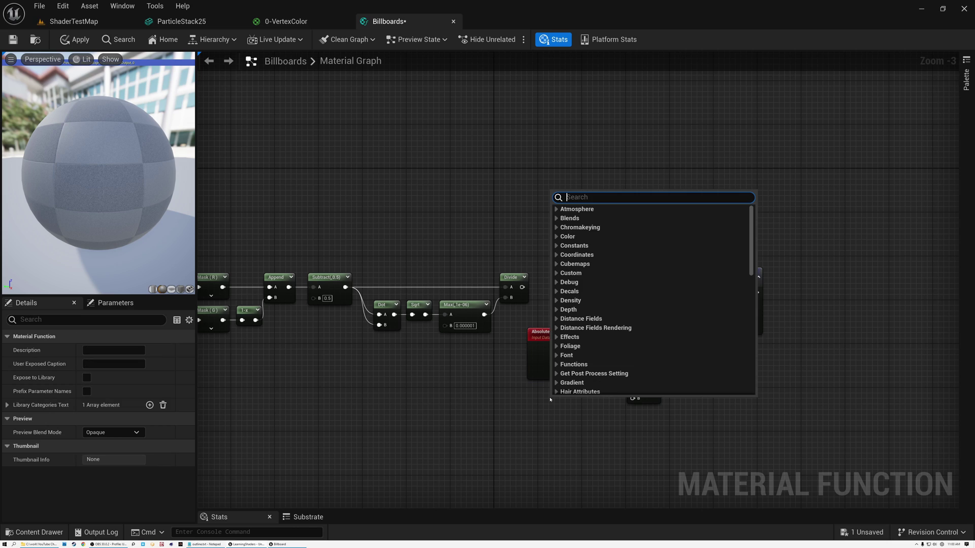
text(obj)
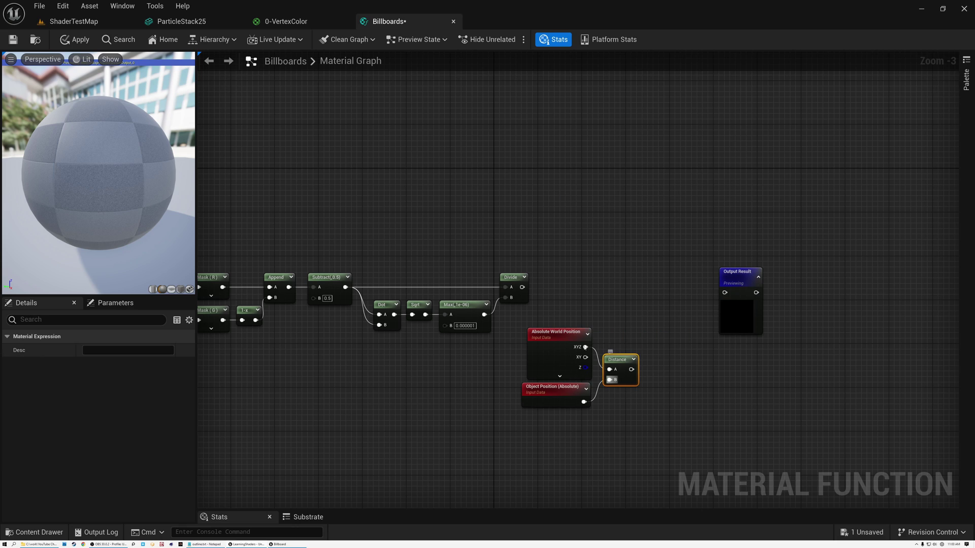
click(557, 334)
click(567, 388)
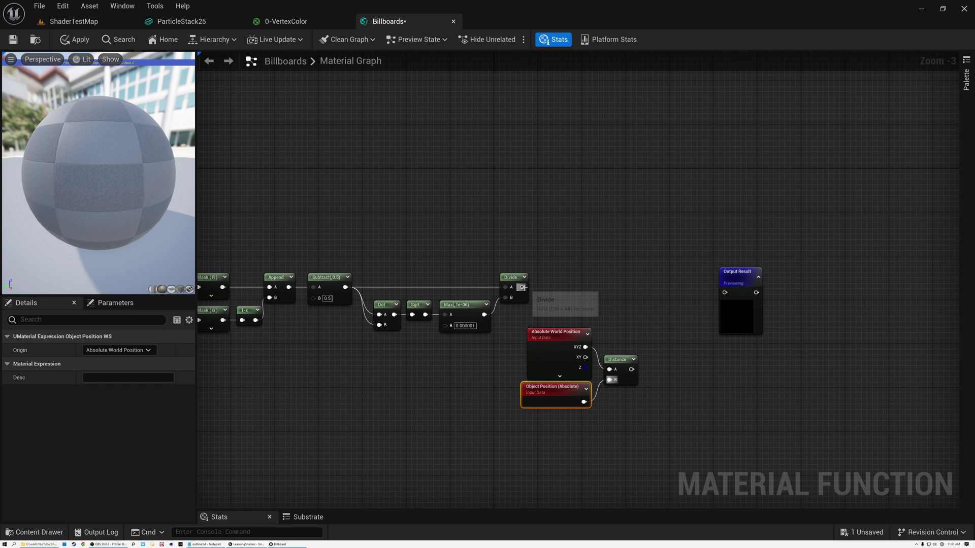
Step: Add a Multiply node that multiplies the Divide output by the Distance output, and line it up with Divide
drag(522, 288, 596, 291)
text(mul)
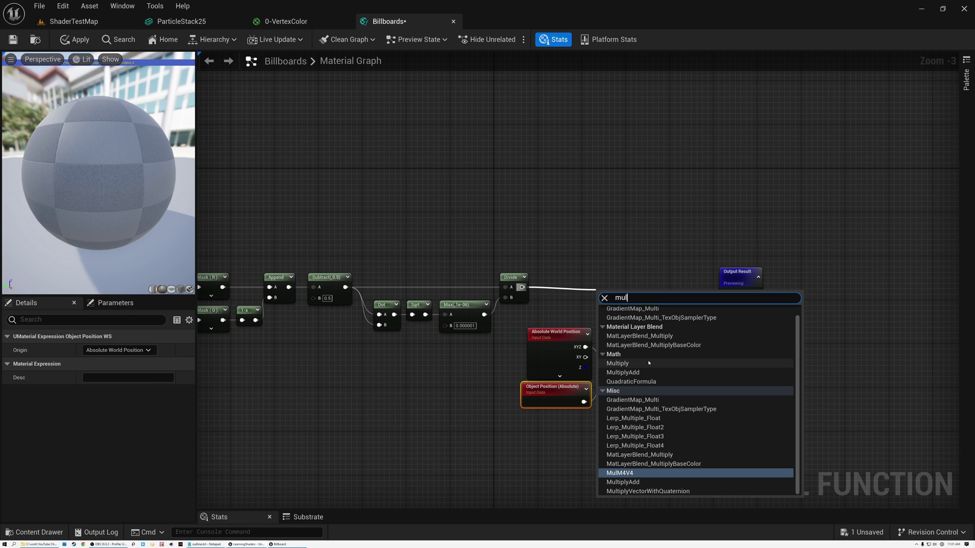
click(617, 363)
drag(477, 349, 645, 427)
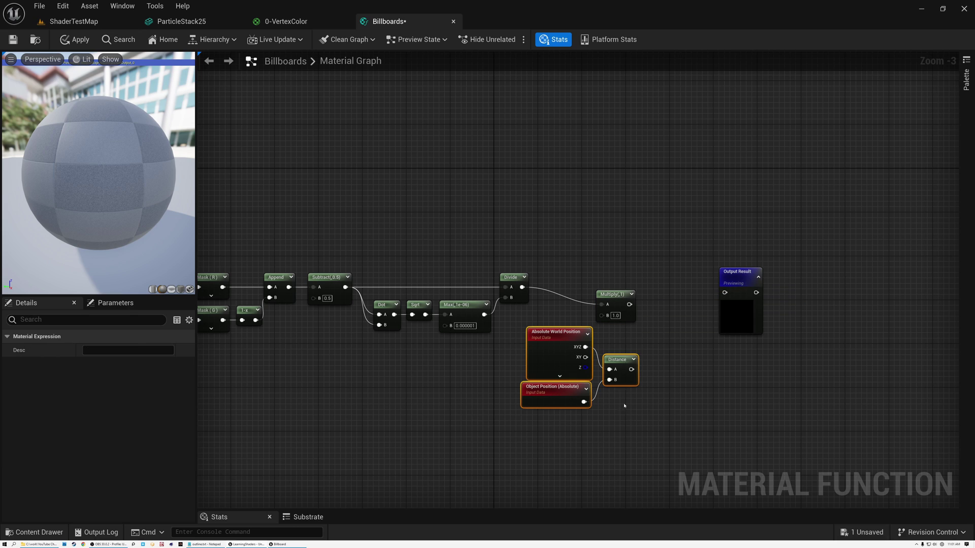
drag(631, 370, 606, 277)
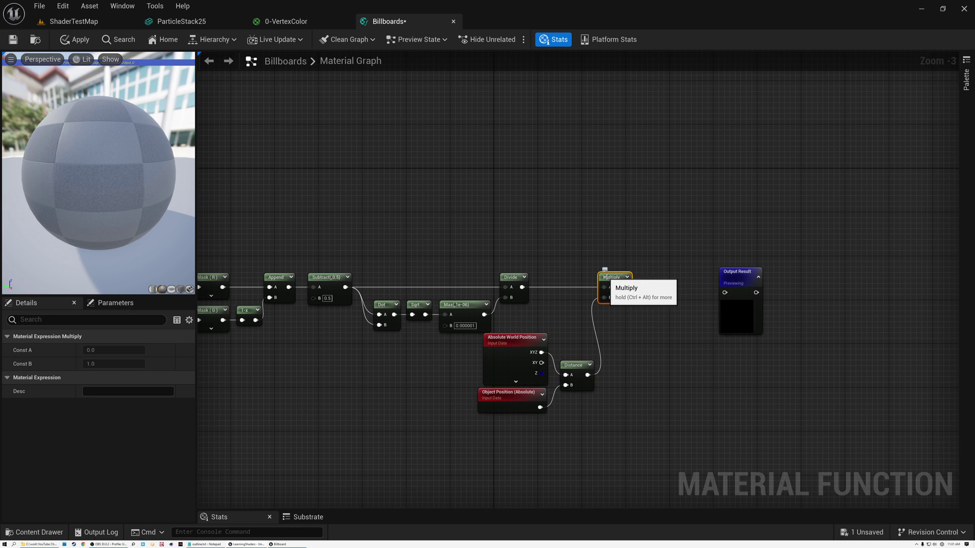
Step: Add a FunctionInput node below the Multiply node and set its input type to Function Input Scalar
right_drag(646, 353, 644, 351)
text(input)
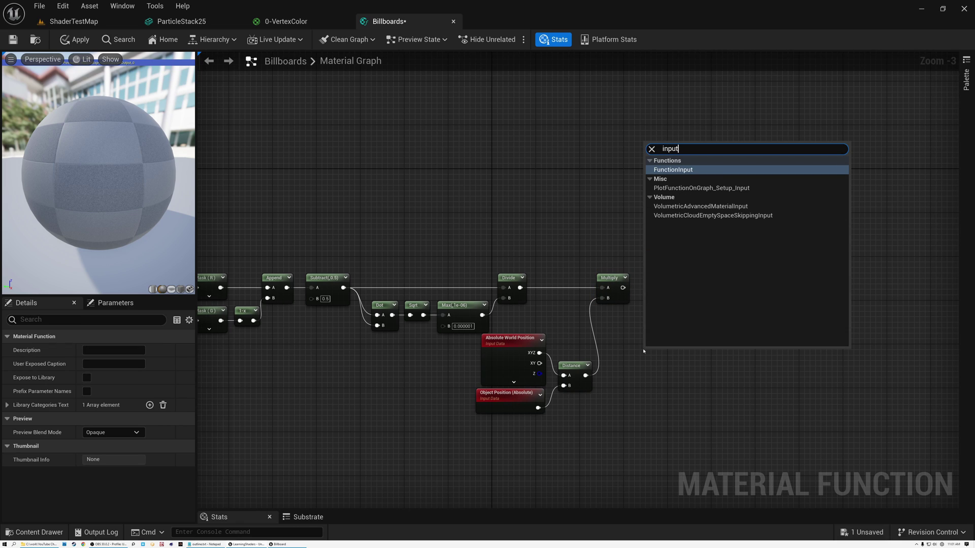
click(671, 170)
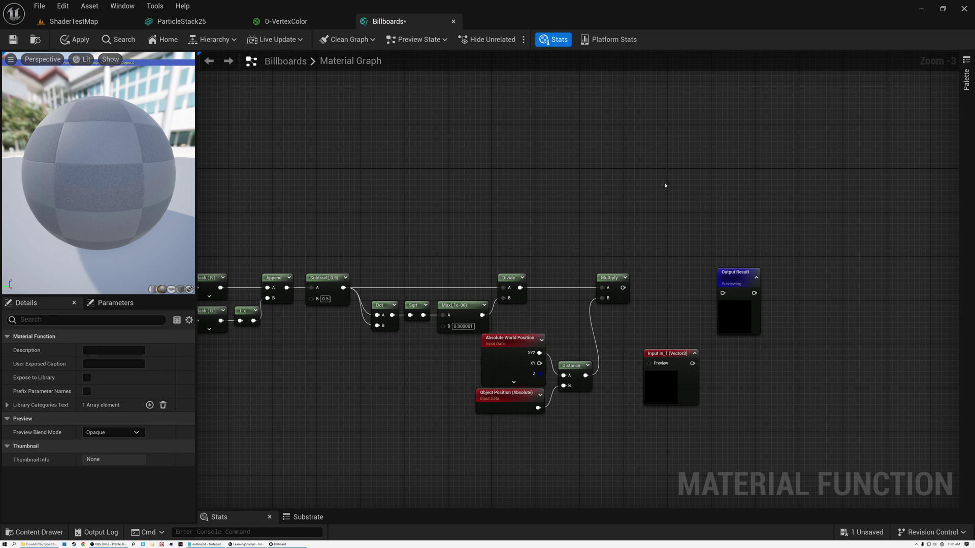
click(667, 354)
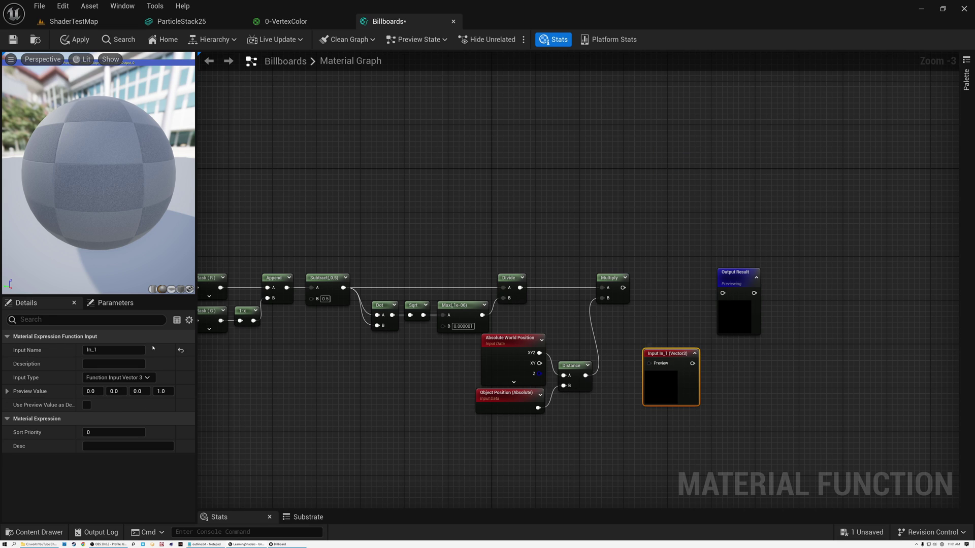
click(147, 378)
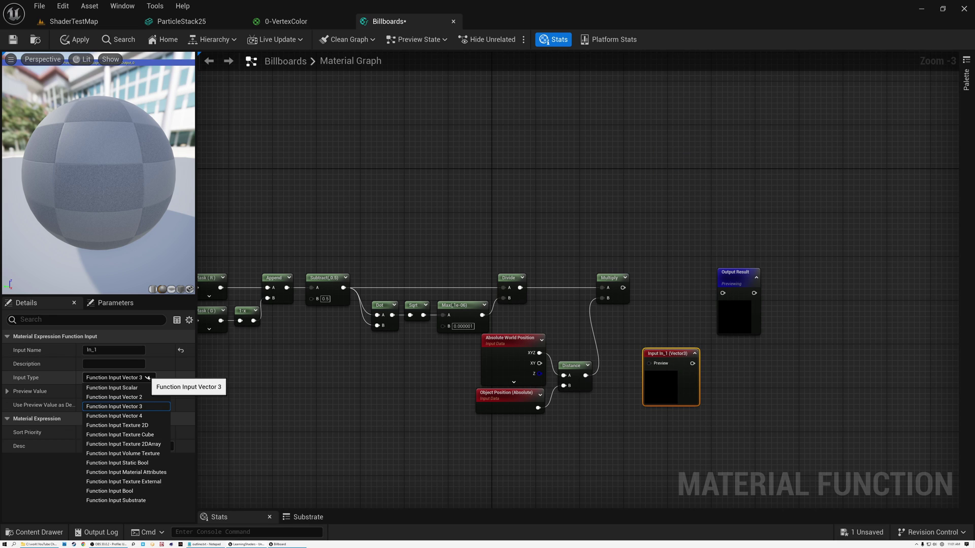
click(122, 388)
Step: Set all components of the scalar input's preview value to 1.0 and enable using the preview value as default
click(98, 392)
text(1)
click(87, 405)
click(121, 392)
text(1)
click(143, 392)
text(1)
click(166, 392)
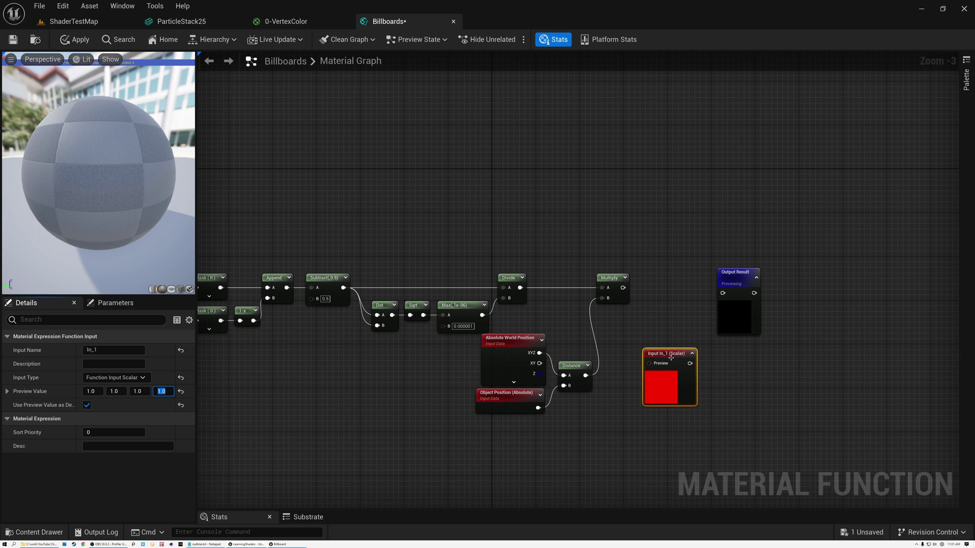
Step: Add a second Multiply node that multiplies the first Multiply output by the scalar function input
drag(673, 358, 610, 394)
drag(622, 288, 642, 304)
text(mult)
click(664, 378)
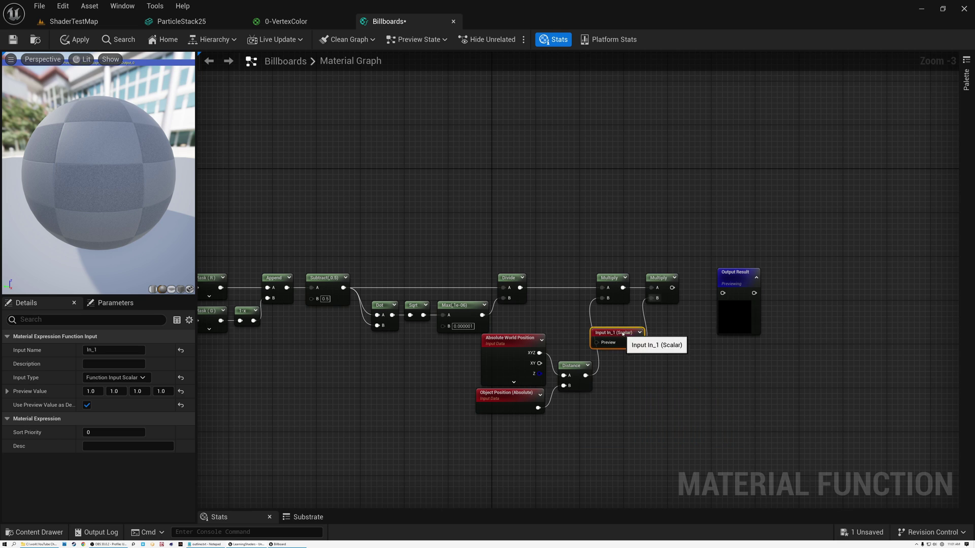
drag(622, 332, 614, 322)
Step: Move Output Result well away from the second Multiply node to make room for more nodes
drag(734, 273, 842, 267)
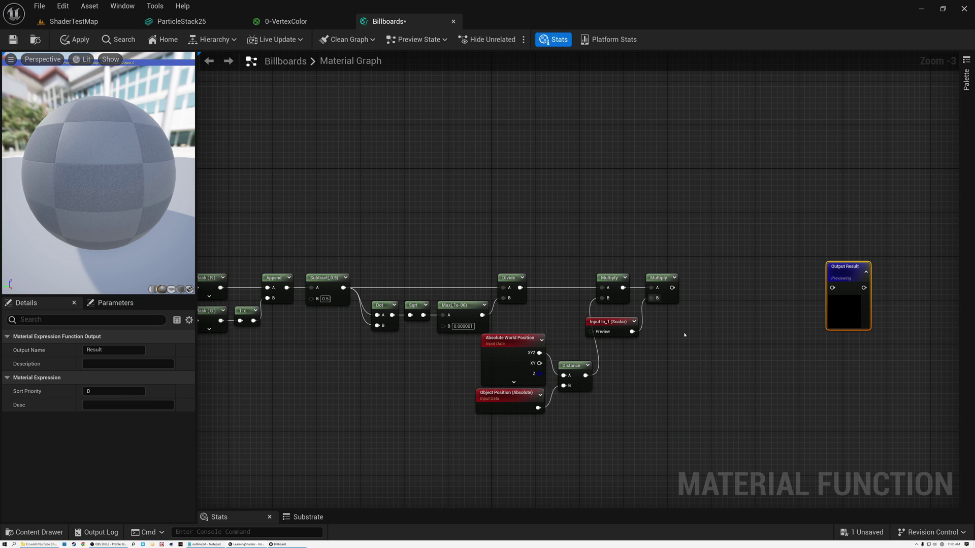
right_drag(691, 347, 426, 346)
drag(578, 267, 633, 261)
drag(408, 288, 455, 292)
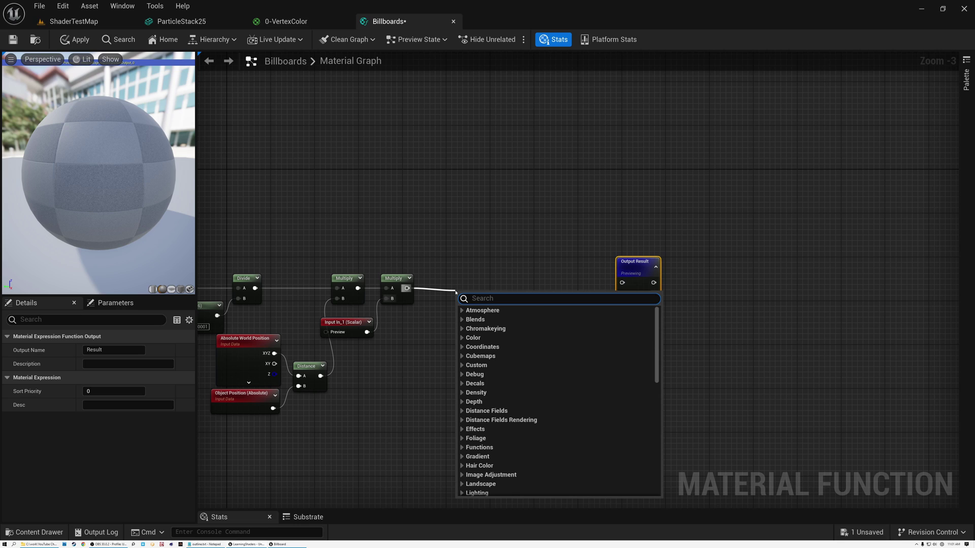
text(append)
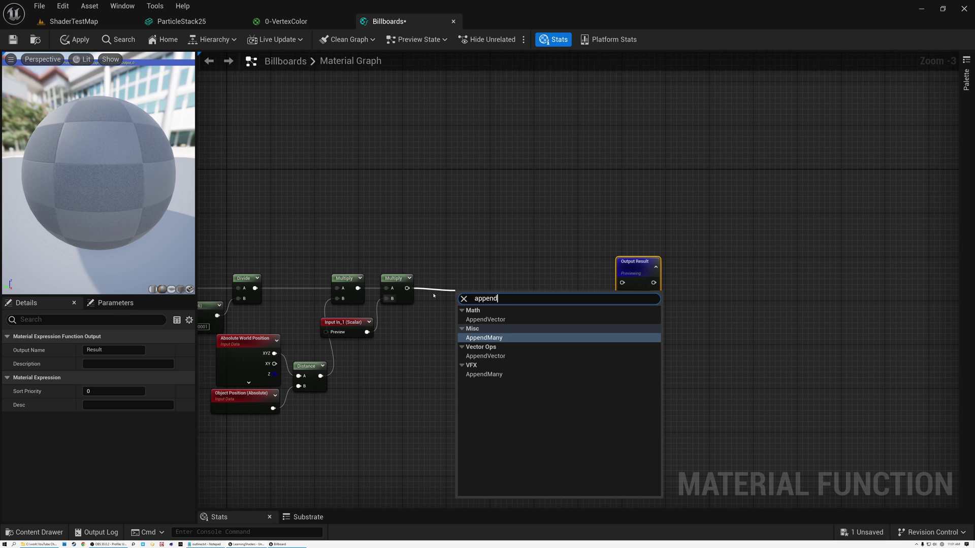
click(483, 338)
drag(463, 287, 460, 279)
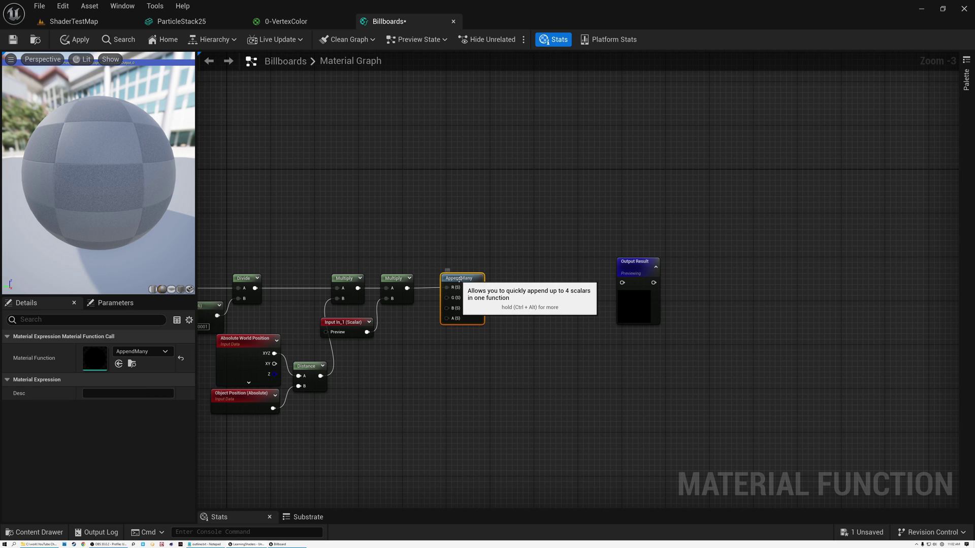
key(Delete)
Step: Add an AppendVector node with the second Multiply output in A and a new constant of 0 in B
drag(406, 288, 477, 293)
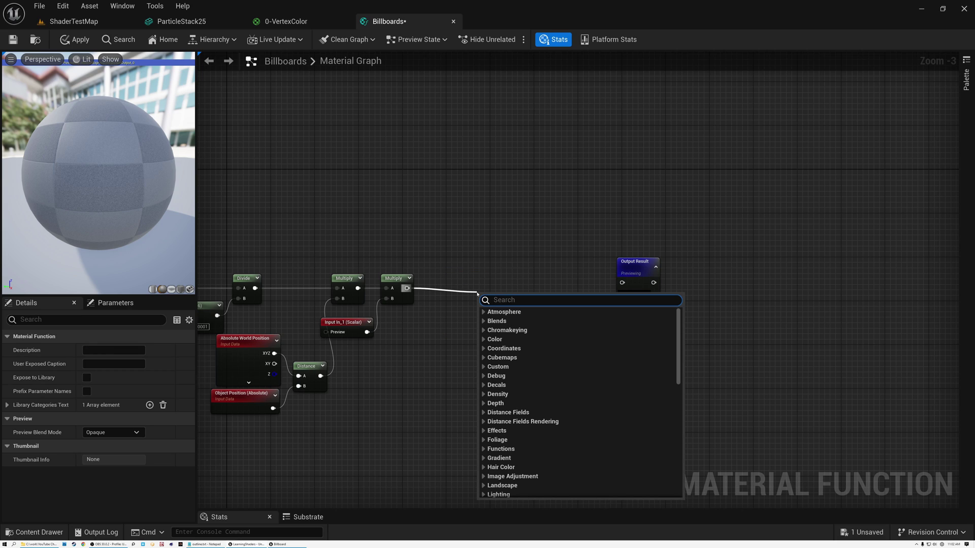
text(append)
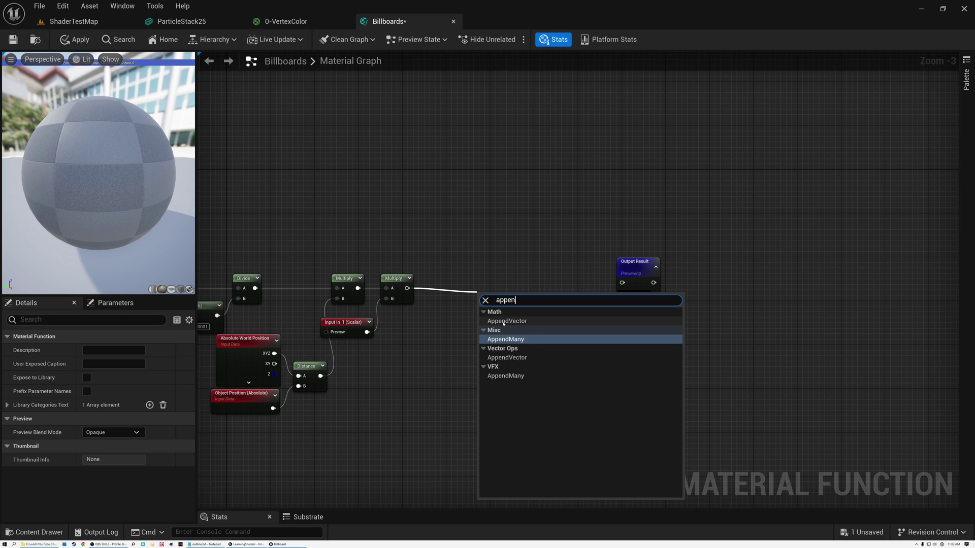
key(Return)
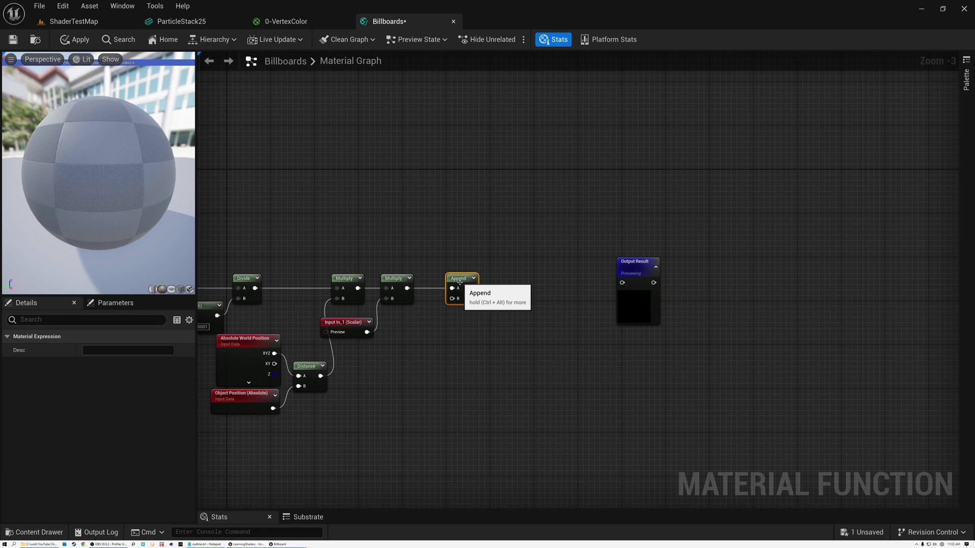
key(1)
click(424, 337)
drag(459, 348, 457, 298)
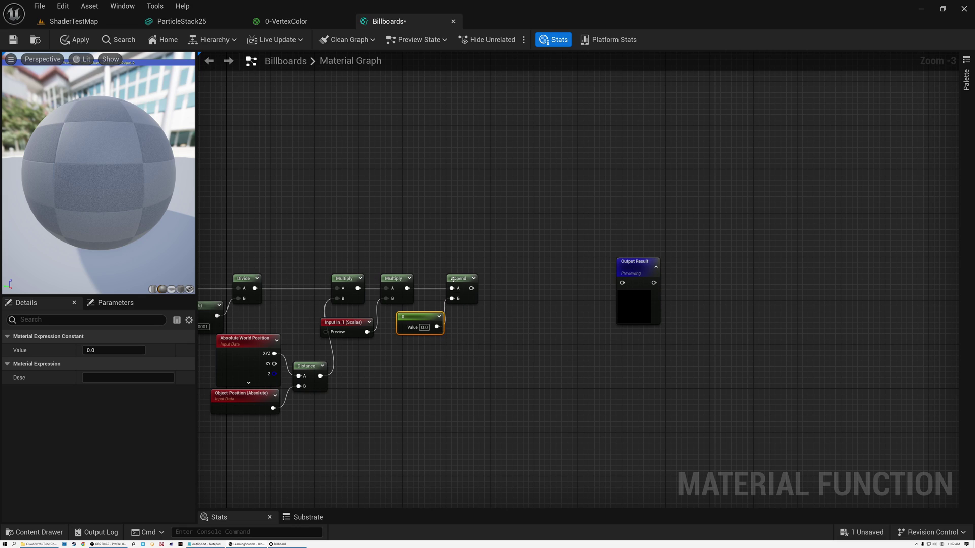
click(459, 280)
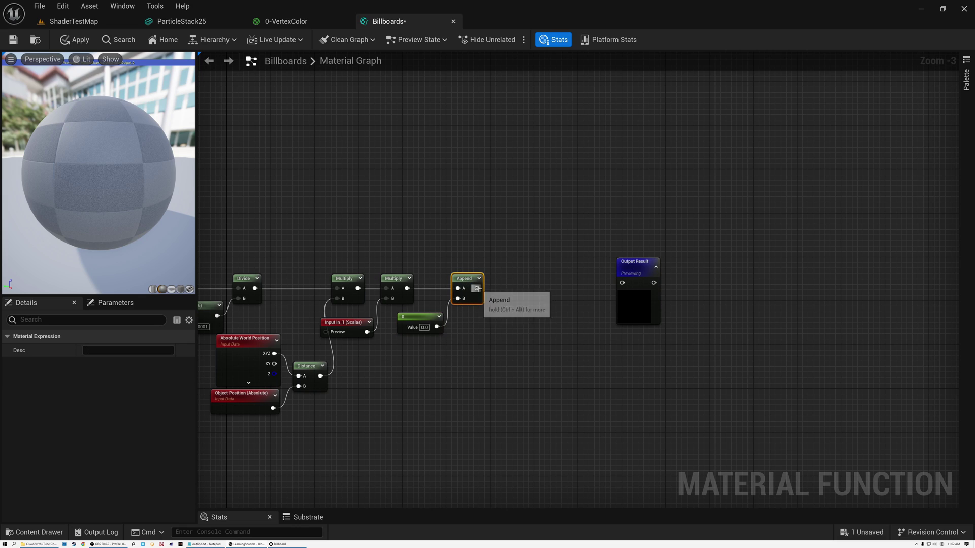
Step: Run the Append output into a new Transform vector node that converts from Camera Space to World Space
drag(476, 288, 505, 286)
text(tr)
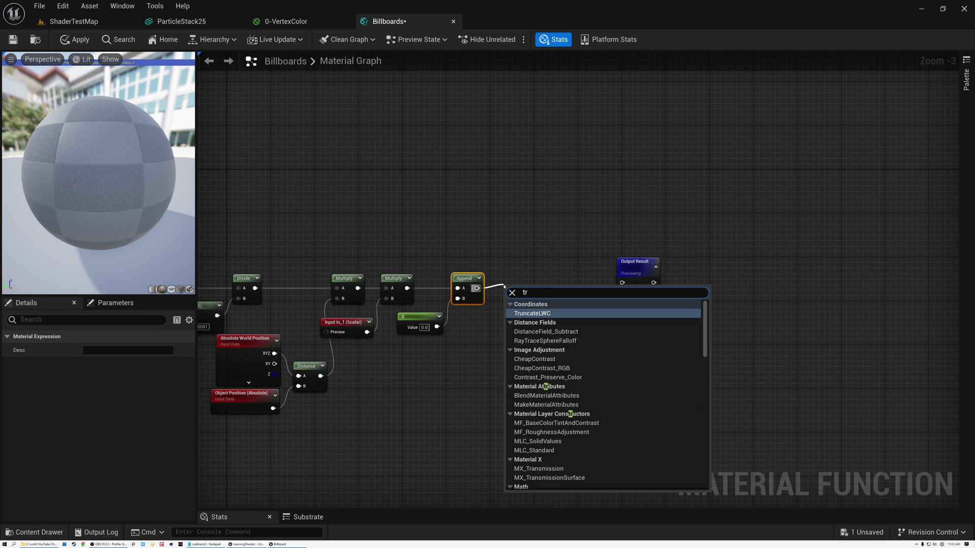
text(a)
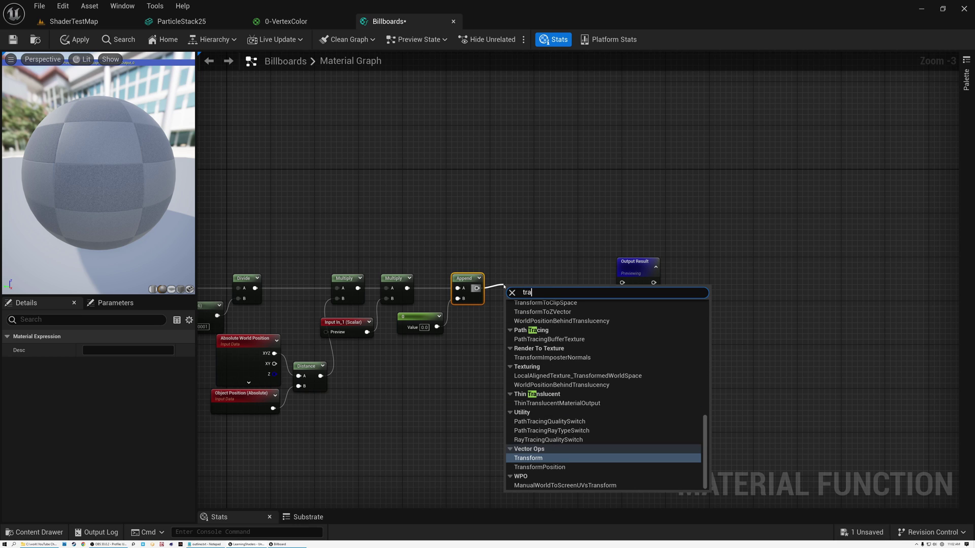
text(nsform)
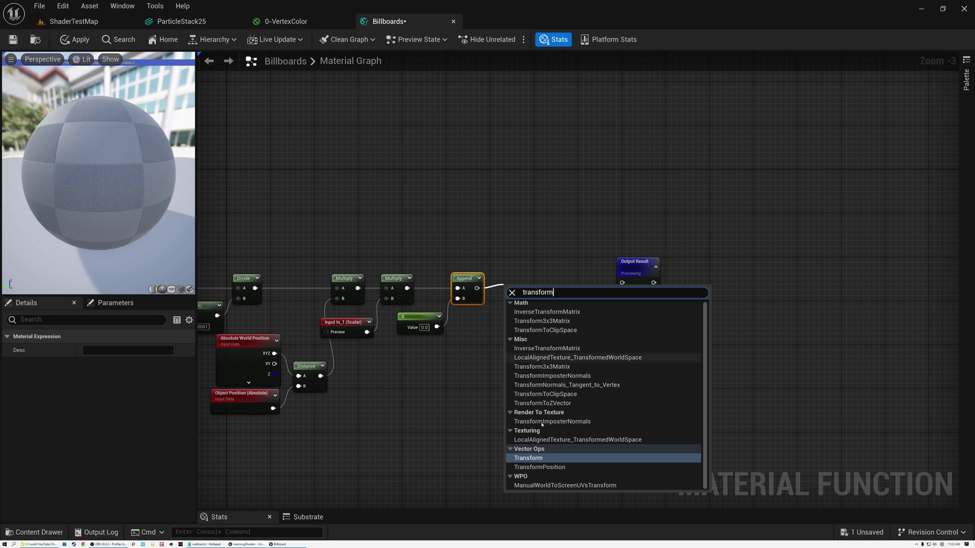
click(528, 458)
drag(539, 296, 537, 279)
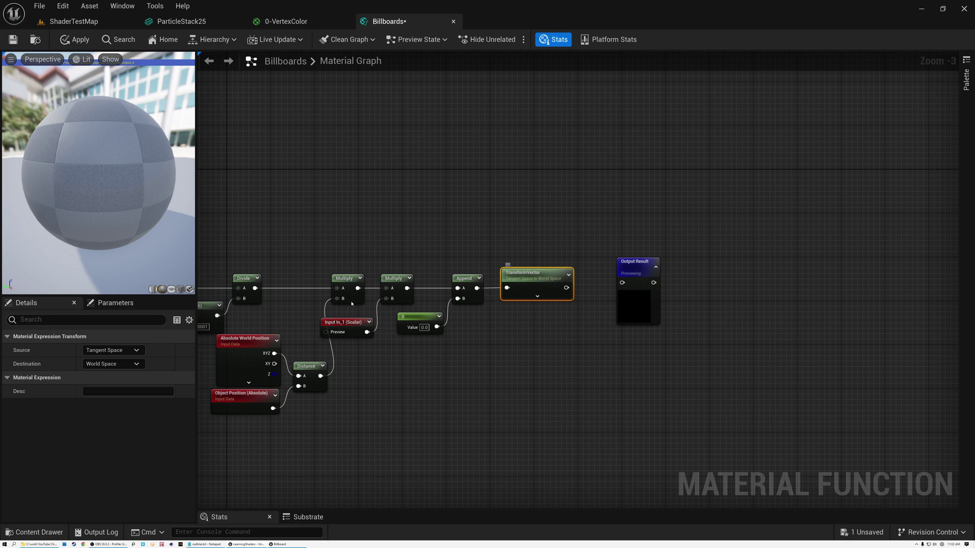
click(137, 351)
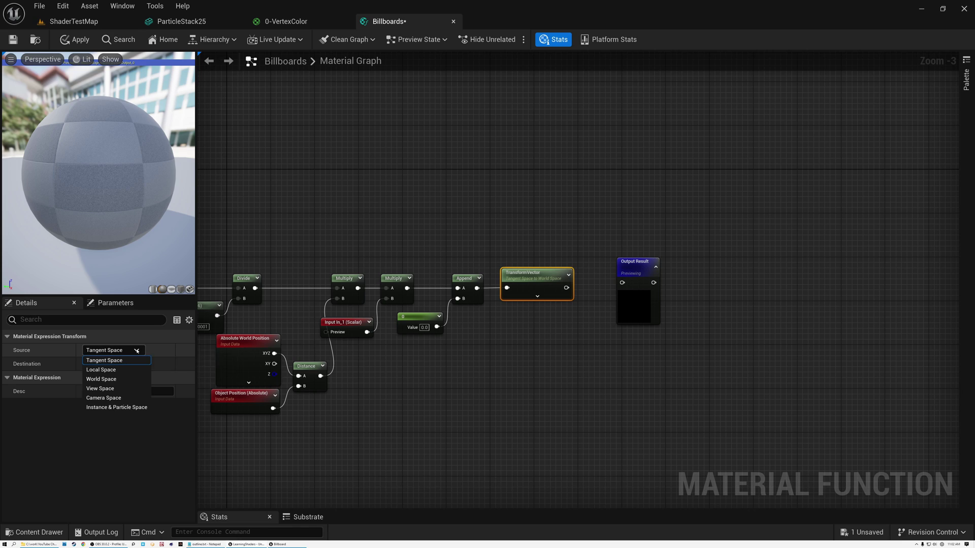
click(125, 398)
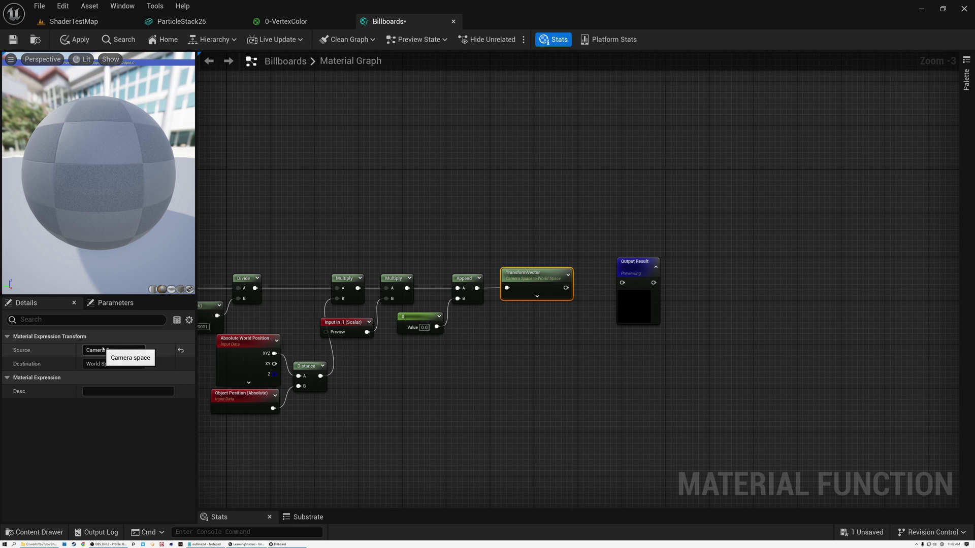
right_drag(374, 384, 655, 357)
drag(251, 208, 759, 398)
right_drag(786, 371, 404, 381)
click(436, 281)
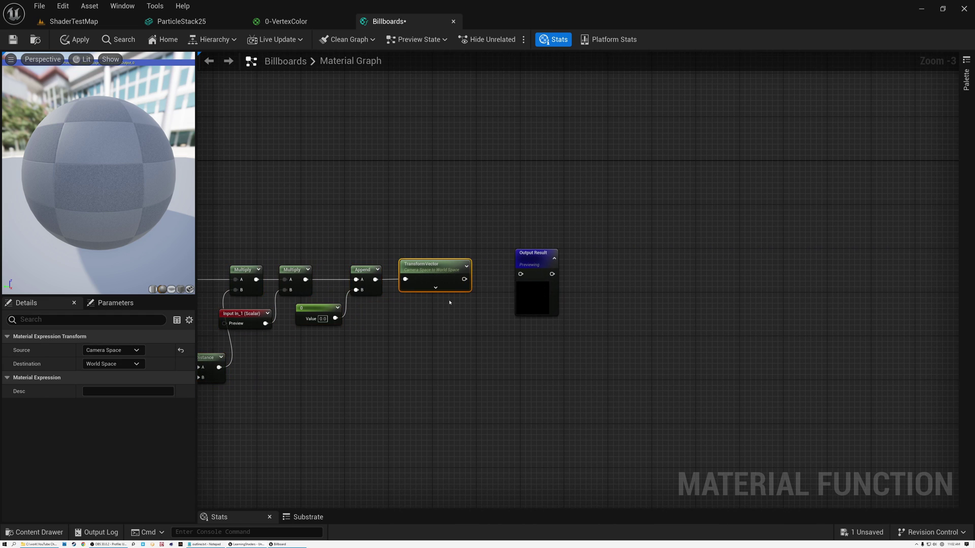
Step: Move Output Result farther away and insert an Add node with the TransformVector output feeding A
drag(533, 254, 581, 265)
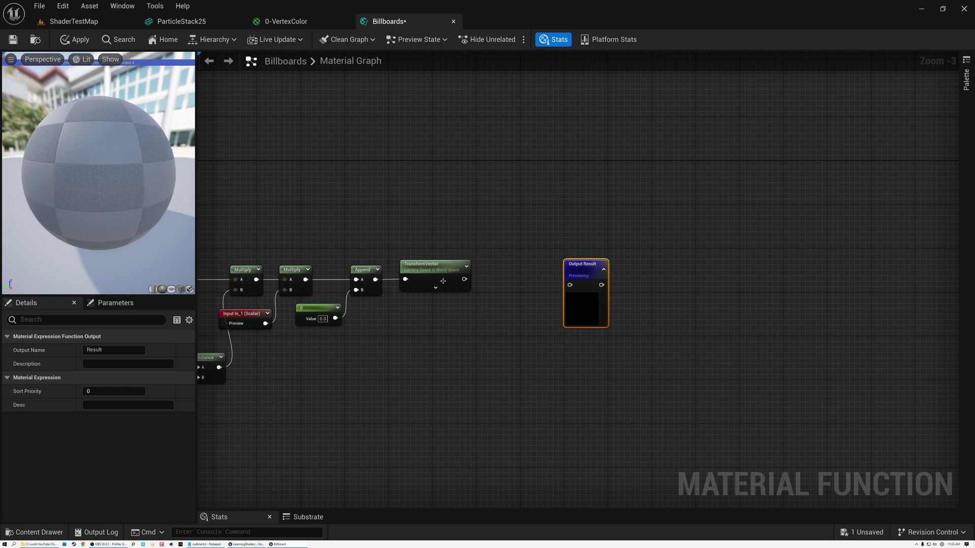
drag(430, 279, 504, 304)
text(add)
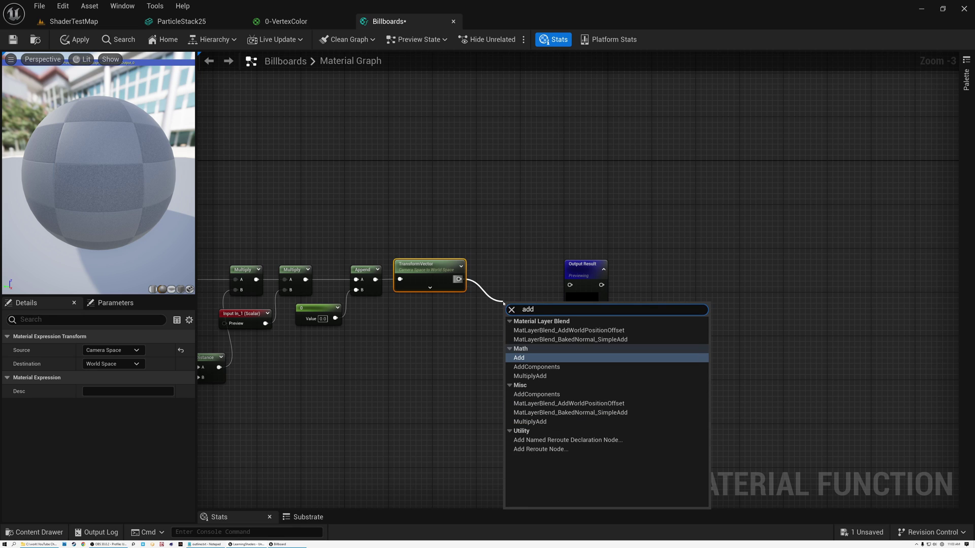
click(530, 357)
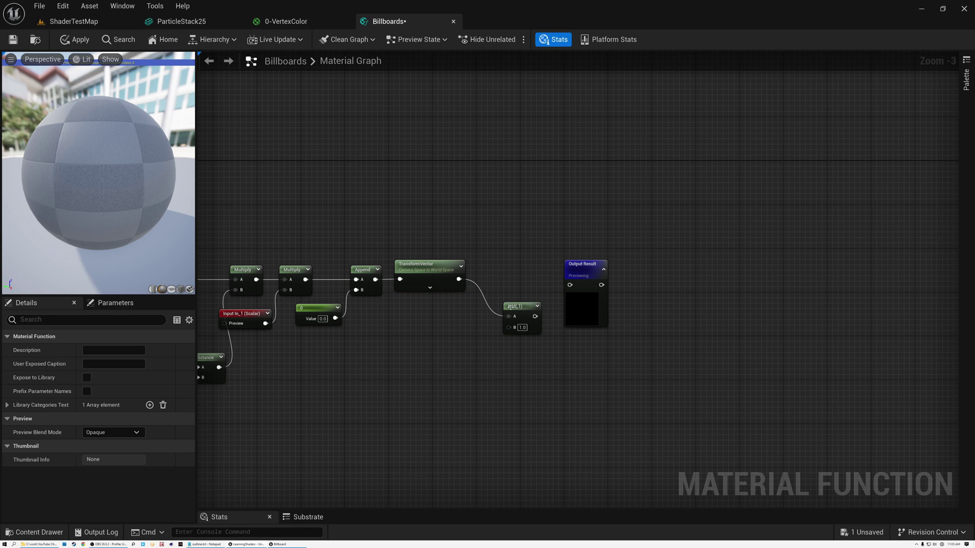
drag(523, 308, 505, 270)
Step: Create an Object Position (Absolute) node and feed it into the Add node's B input
click(444, 334)
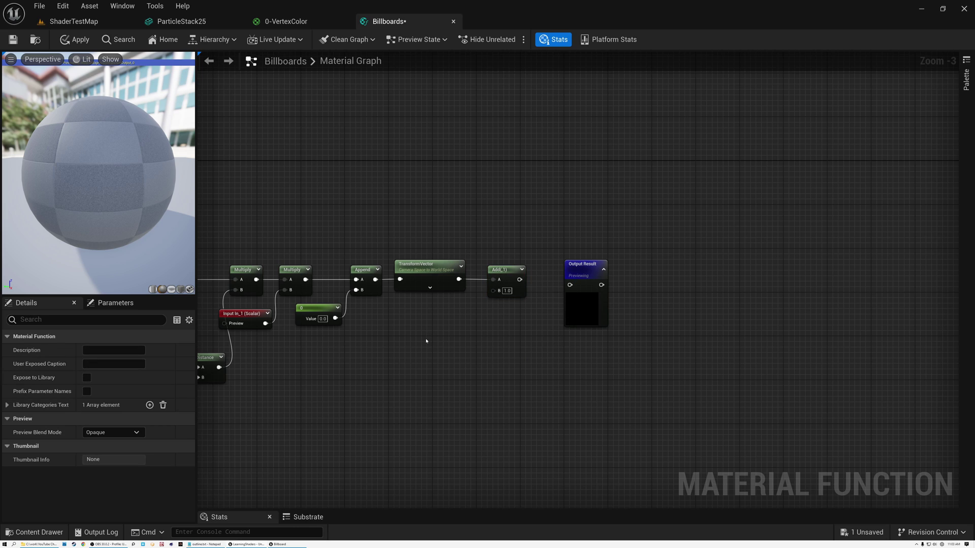
right_click(426, 341)
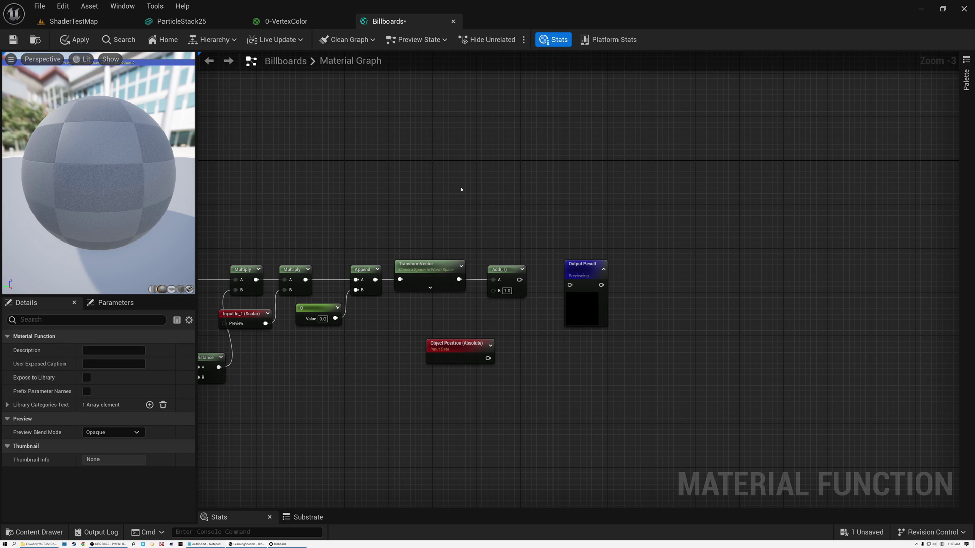
drag(478, 341, 494, 293)
Step: Subtract Absolute World Position's XYZ from the Add output with a Subtract node and feed its output into Output Result
drag(584, 265, 633, 265)
drag(509, 280, 539, 285)
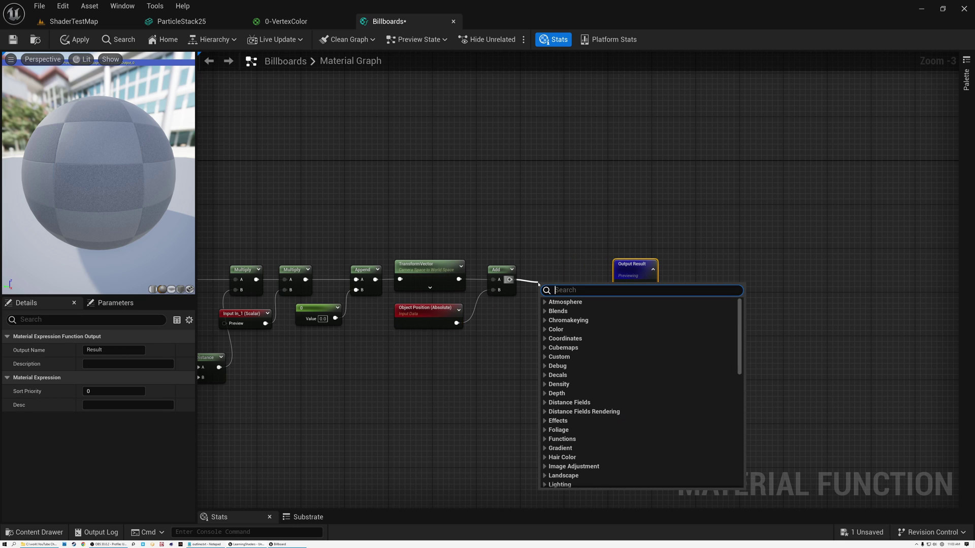
text(sub)
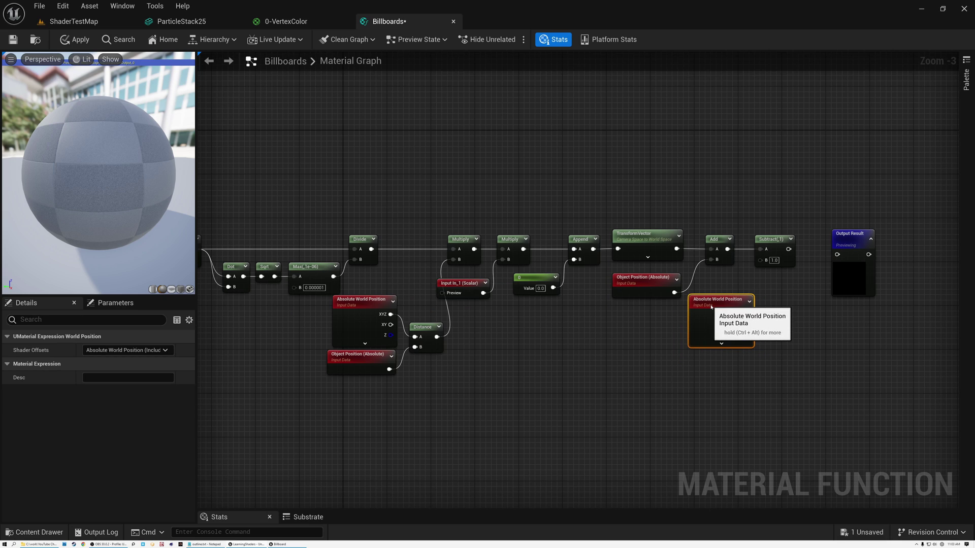
drag(747, 314, 760, 264)
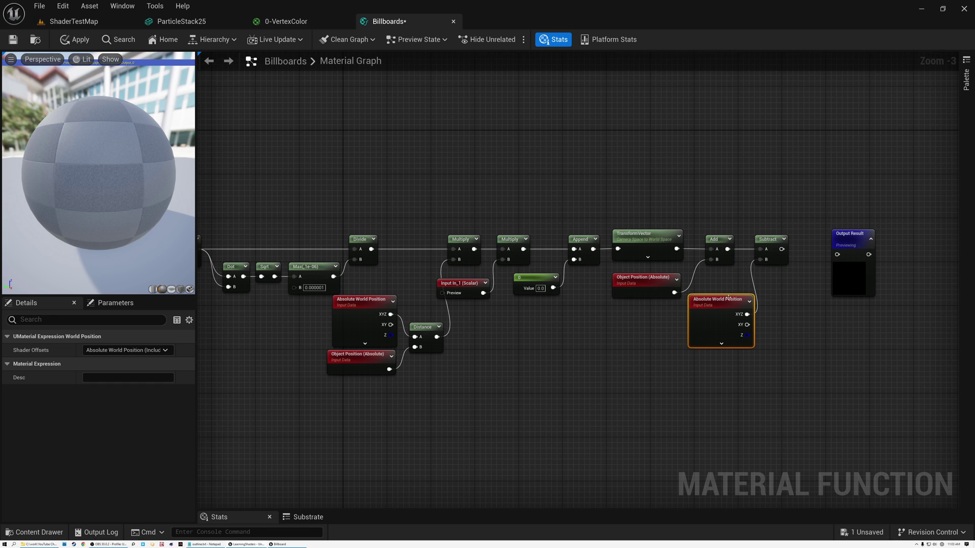
drag(708, 302, 692, 313)
drag(783, 250, 822, 236)
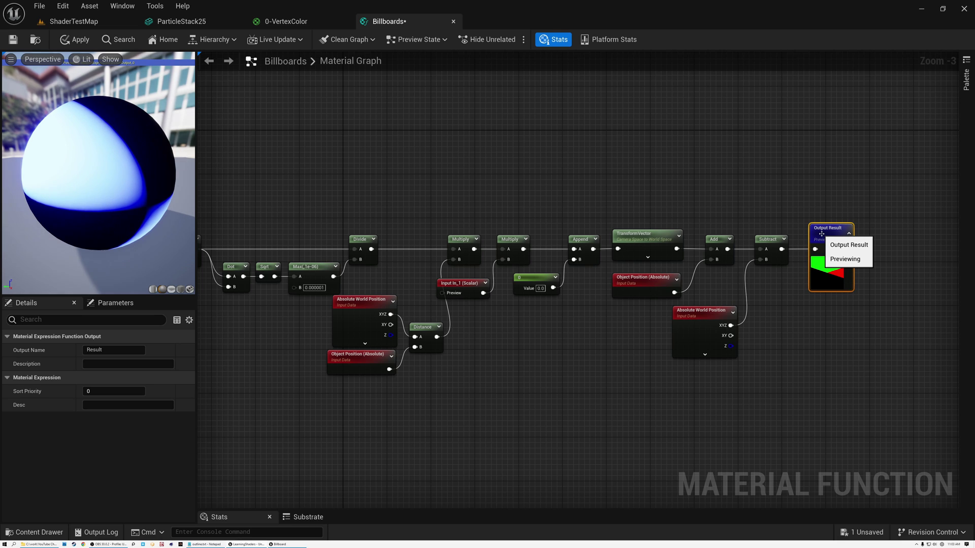
scroll(822, 236, up, 3)
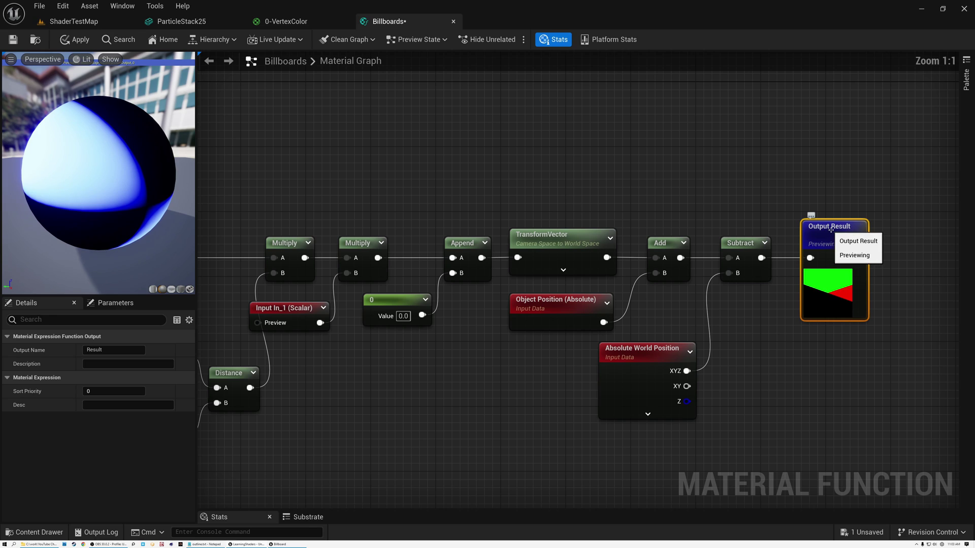
Step: Rename the function output from its generic name to Position
click(120, 349)
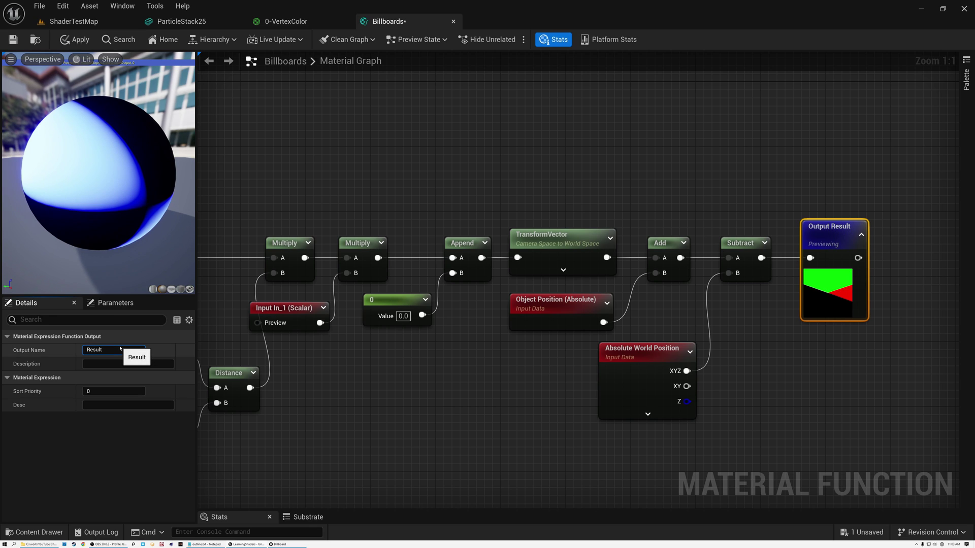
key(Delete)
key(Delete)
key(Delete)
key(Delete)
key(Delete)
text(Position)
key(Return)
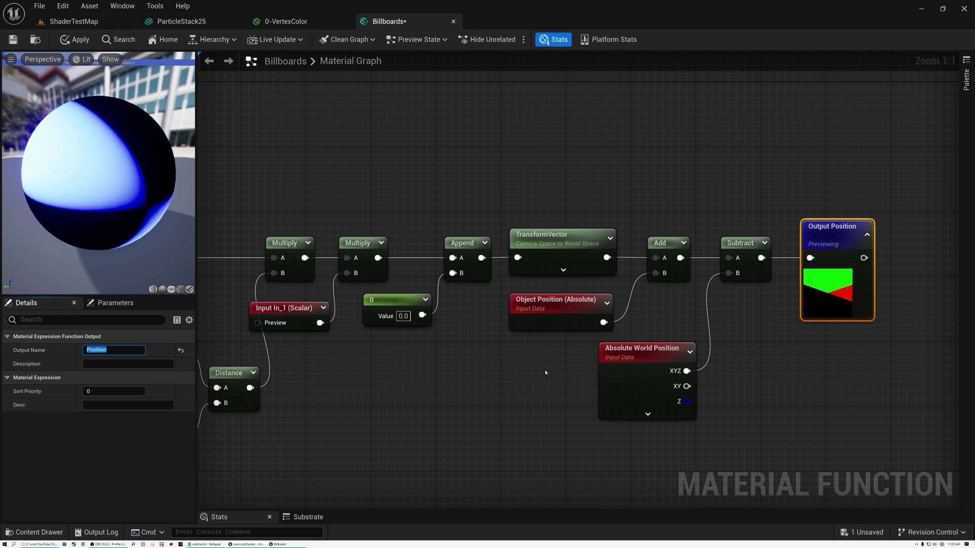
Step: Rename the scalar function input feeding the second Multiply node as Scale
scroll(546, 373, down, 3)
right_drag(511, 374, 960, 353)
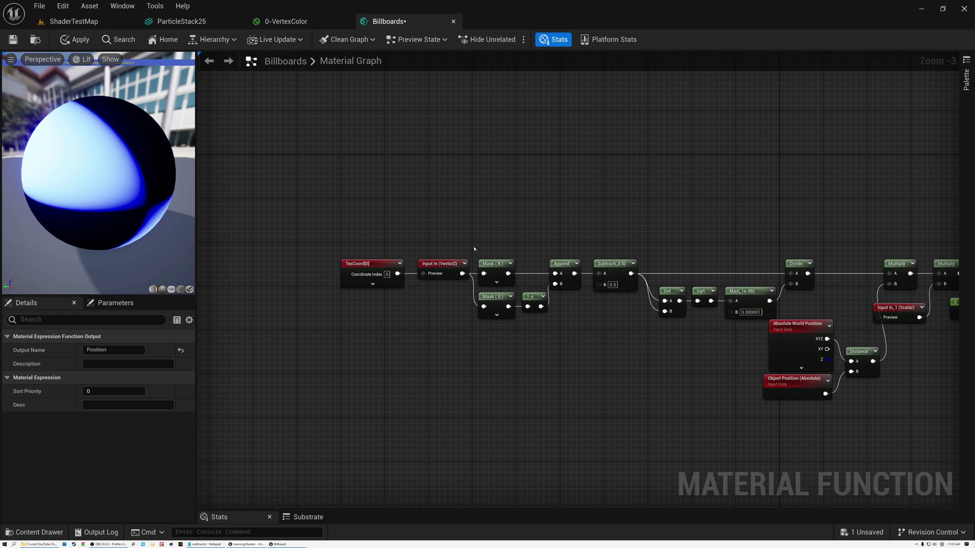
right_drag(726, 218, 373, 166)
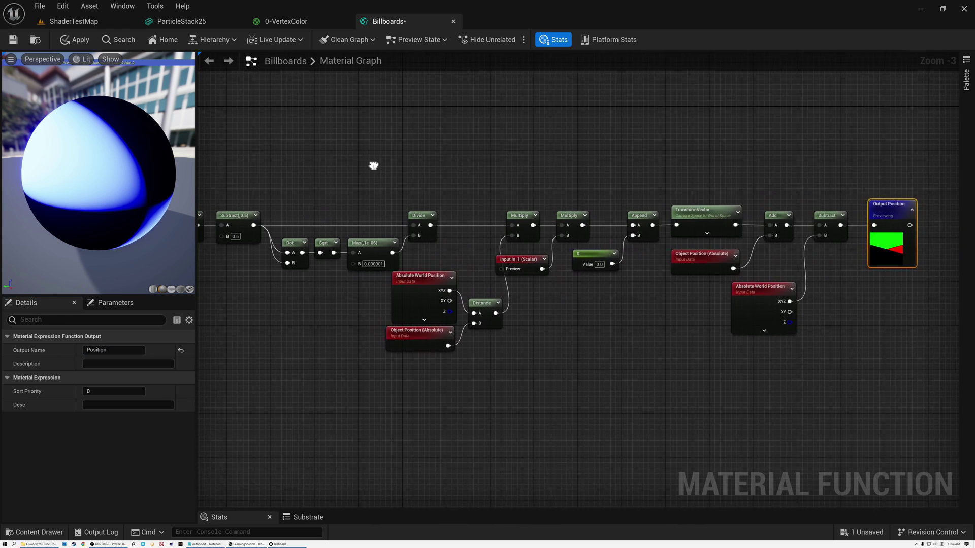
click(519, 260)
click(107, 349)
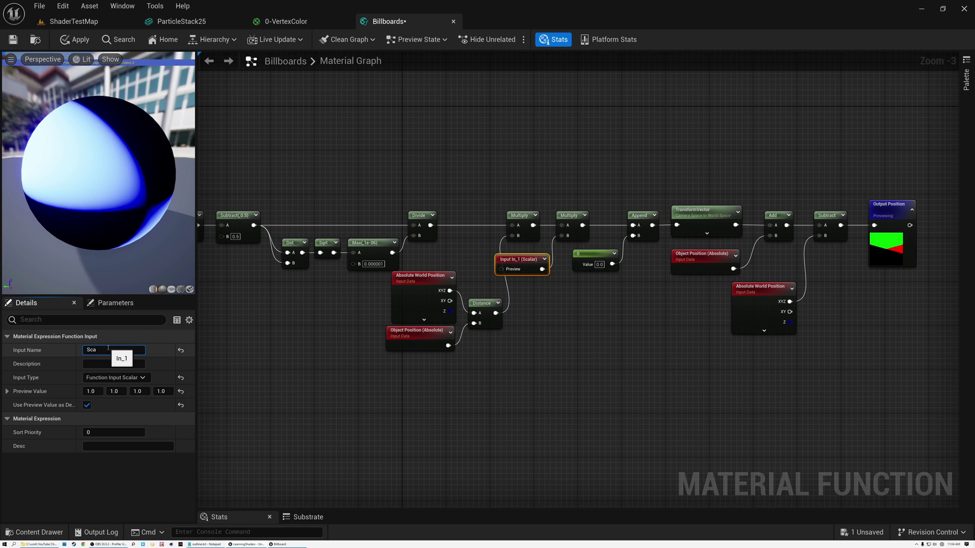
key(Return)
Step: Set the Scale input's sort priority to 1 so that it sorts after the Vector2 input
right_drag(309, 322, 718, 366)
click(471, 276)
scroll(470, 276, up, 3)
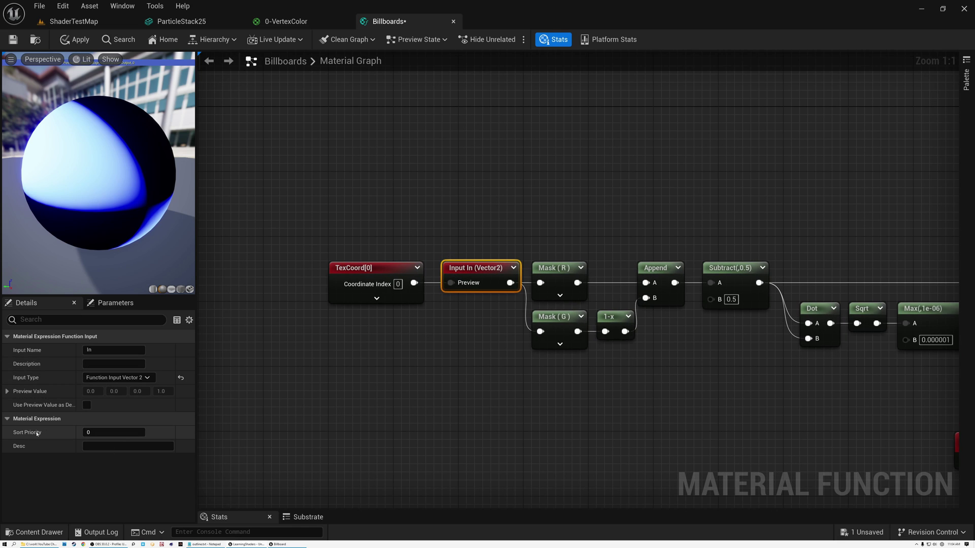
right_drag(770, 392, 423, 310)
click(523, 301)
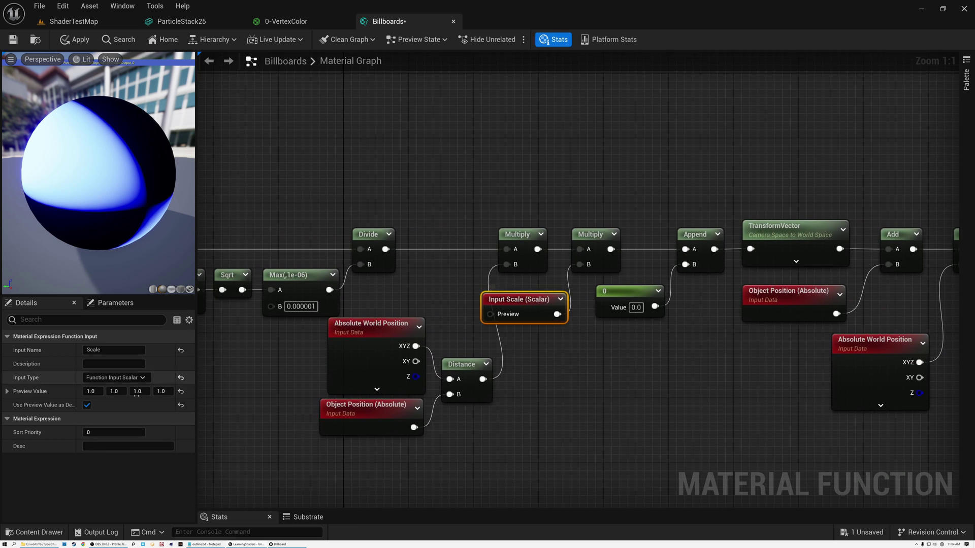
click(100, 432)
text(1)
key(Return)
Step: Enable Use Preview Value as Default on the Vector2 input and save the Billboards function
right_drag(233, 370, 635, 347)
click(236, 242)
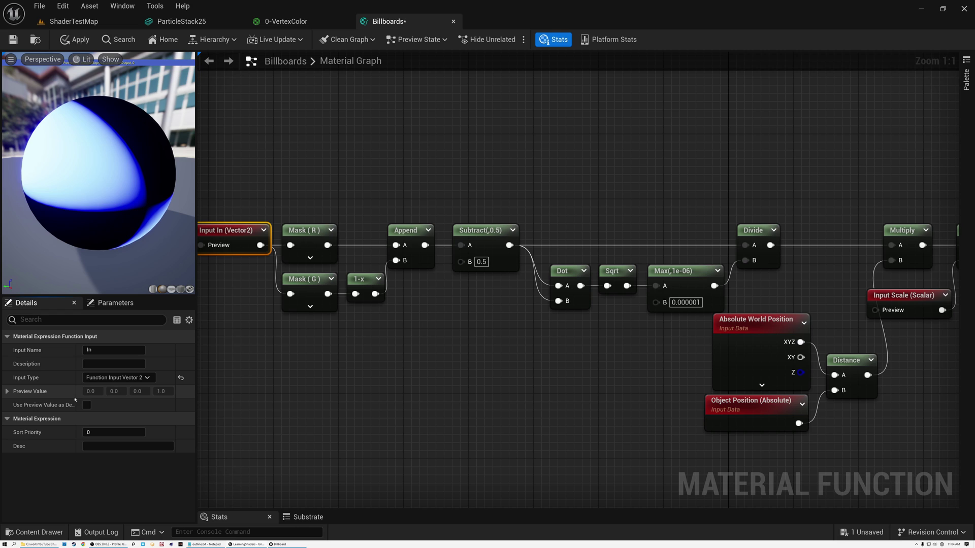
drag(76, 396, 83, 397)
click(95, 405)
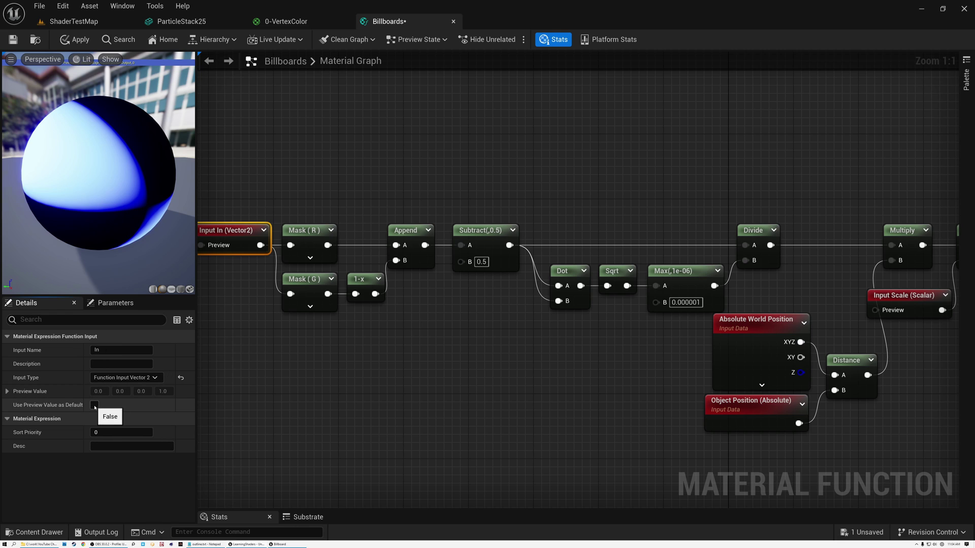
right_drag(558, 374, 242, 376)
scroll(516, 311, down, 2)
right_drag(671, 342, 631, 328)
scroll(551, 339, down, 2)
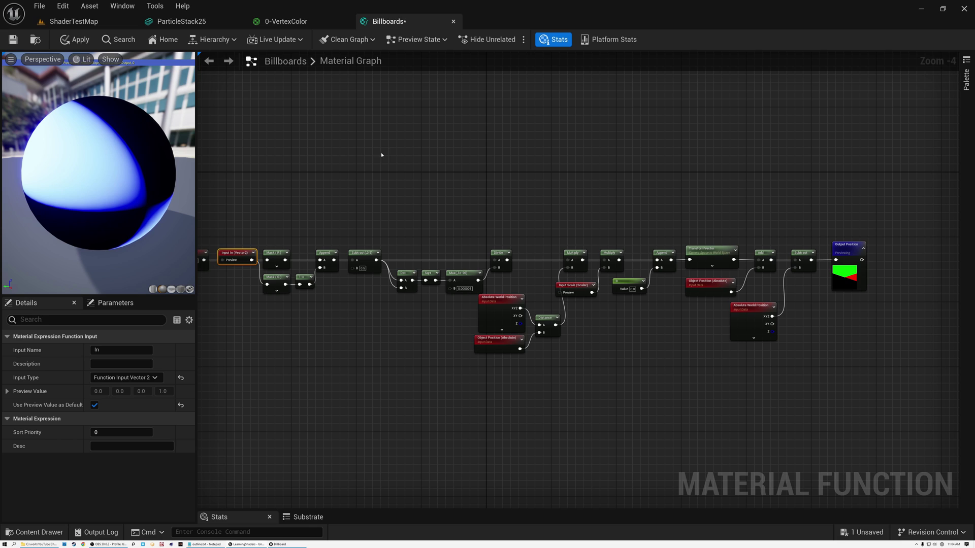
click(13, 39)
Step: Switch to the 0-VertexColor material and align the Vertex Color node with the Base Color input
click(297, 21)
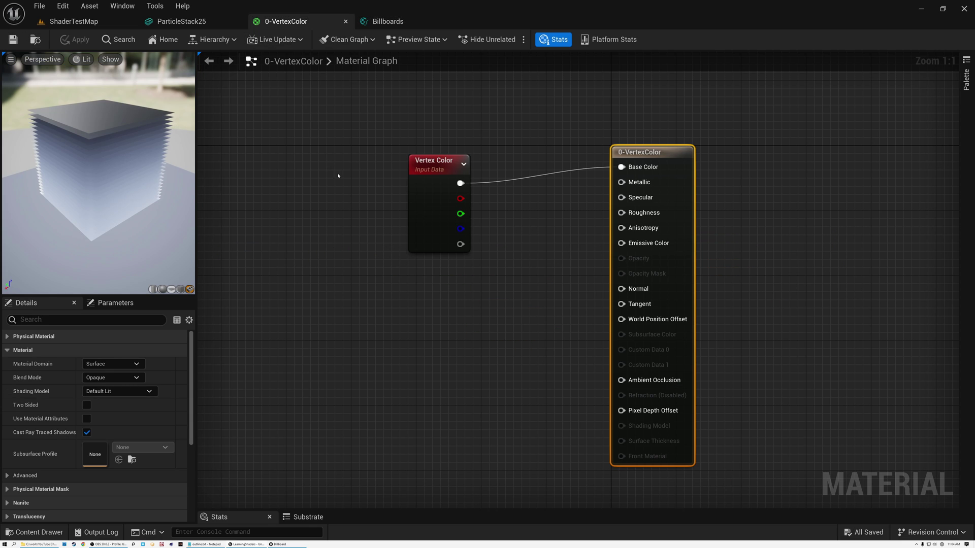
scroll(350, 191, up, 1)
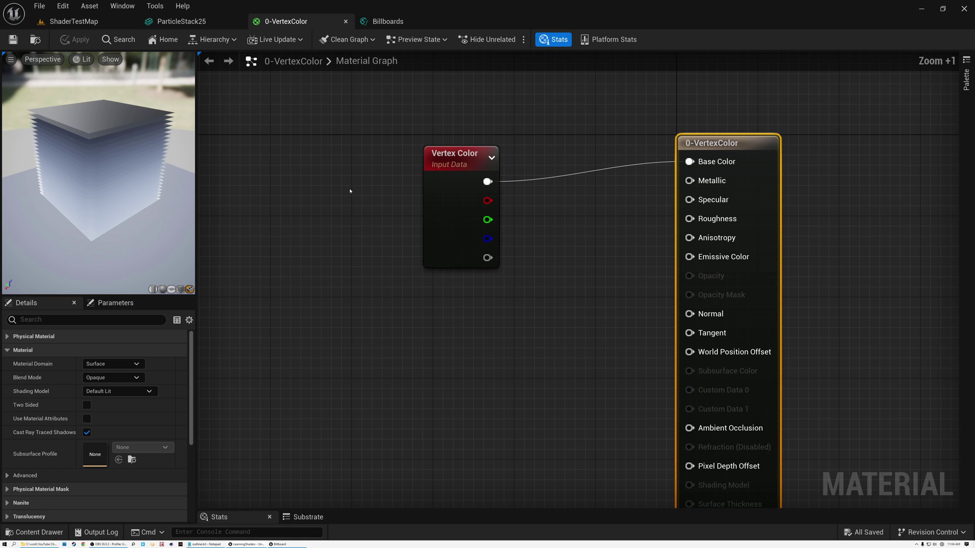
click(447, 167)
drag(446, 168, 424, 148)
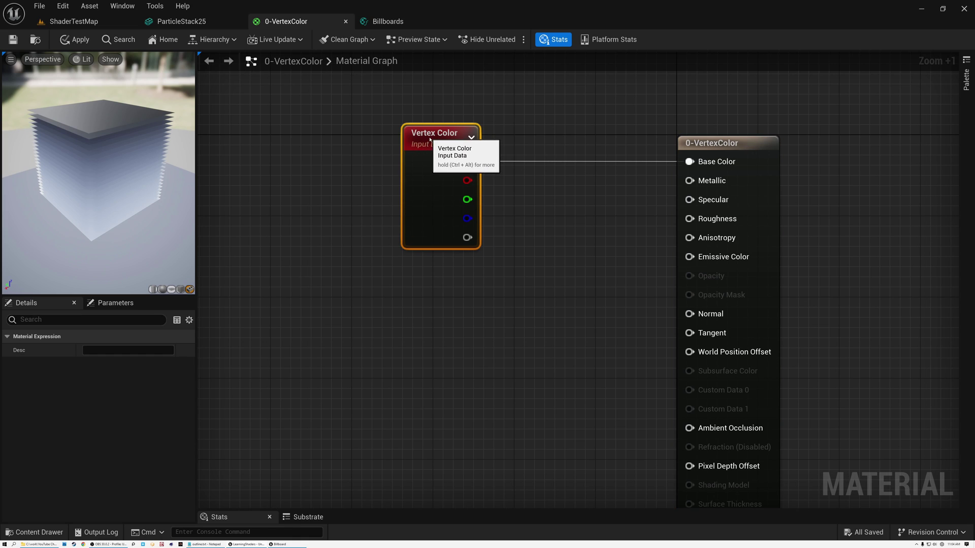
Step: Set the material preview to Unlit and widen the preview area
drag(80, 186, 130, 174)
click(81, 59)
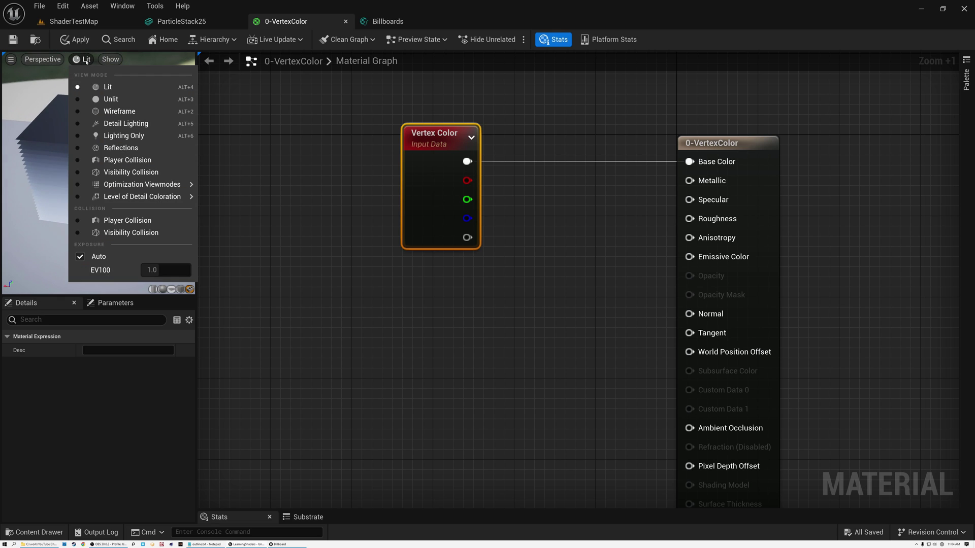
click(94, 99)
drag(101, 114, 140, 127)
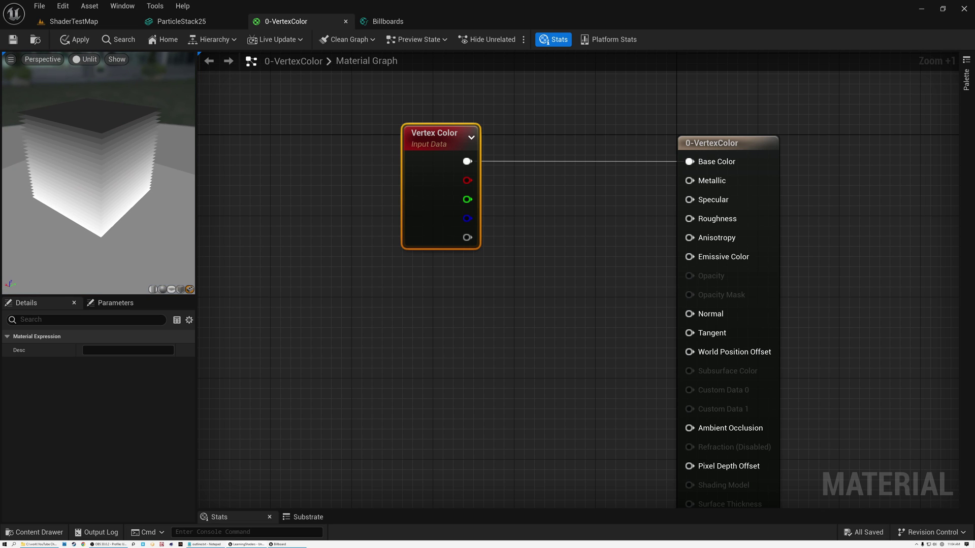
drag(197, 211, 309, 226)
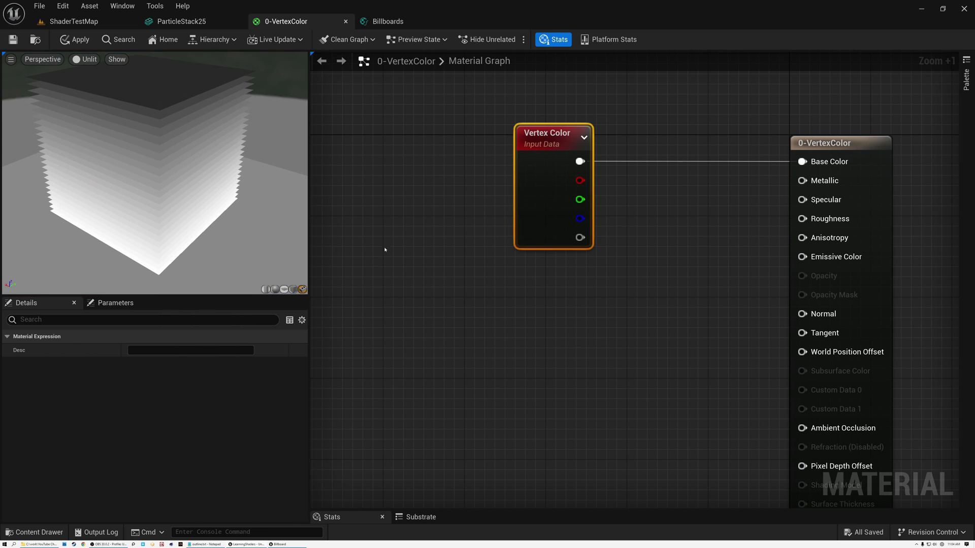
Step: Place the Billboards material function in the 0-VertexColor graph
click(35, 532)
drag(812, 467, 685, 244)
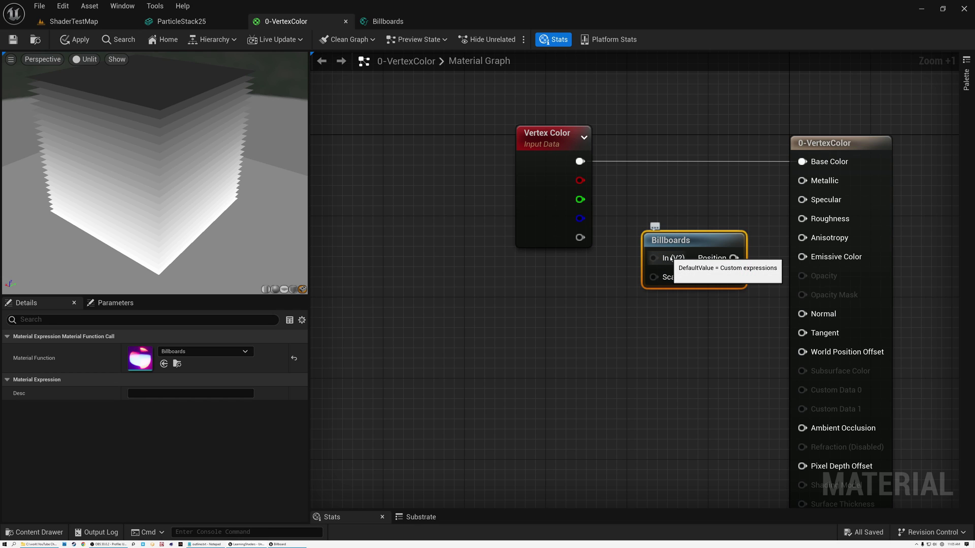
Step: Rename the Vector2 input of the Billboards function as UVs and save the function
click(373, 25)
right_drag(296, 203, 562, 233)
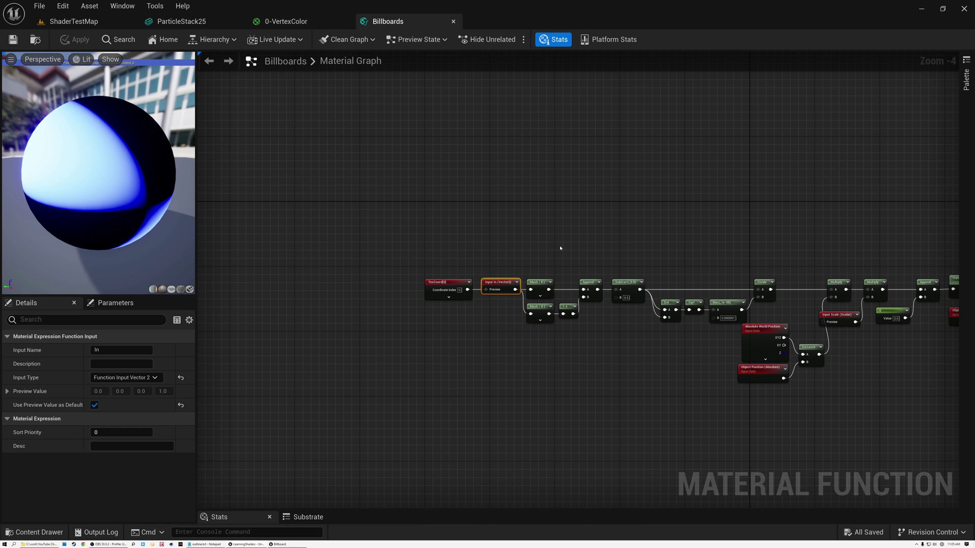
scroll(503, 281, up, 4)
click(113, 350)
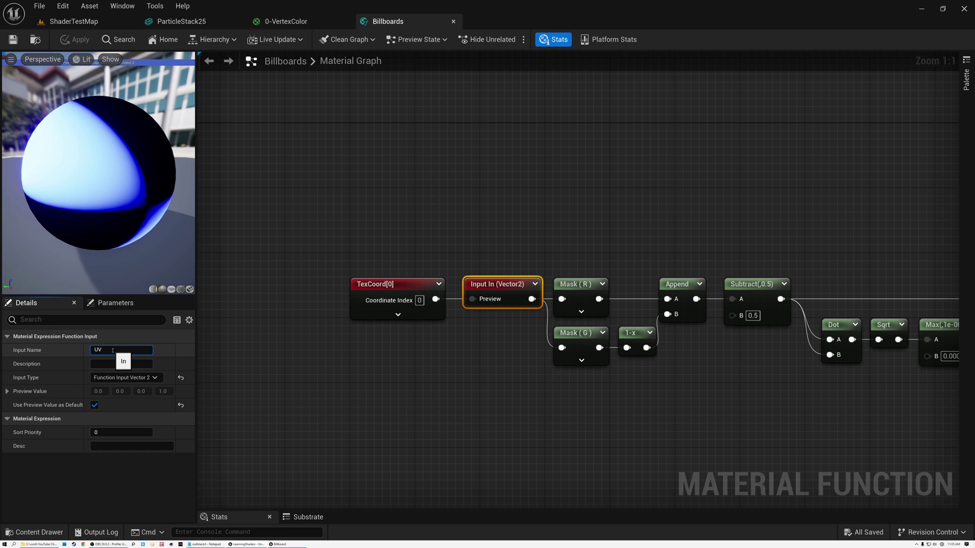
key(Return)
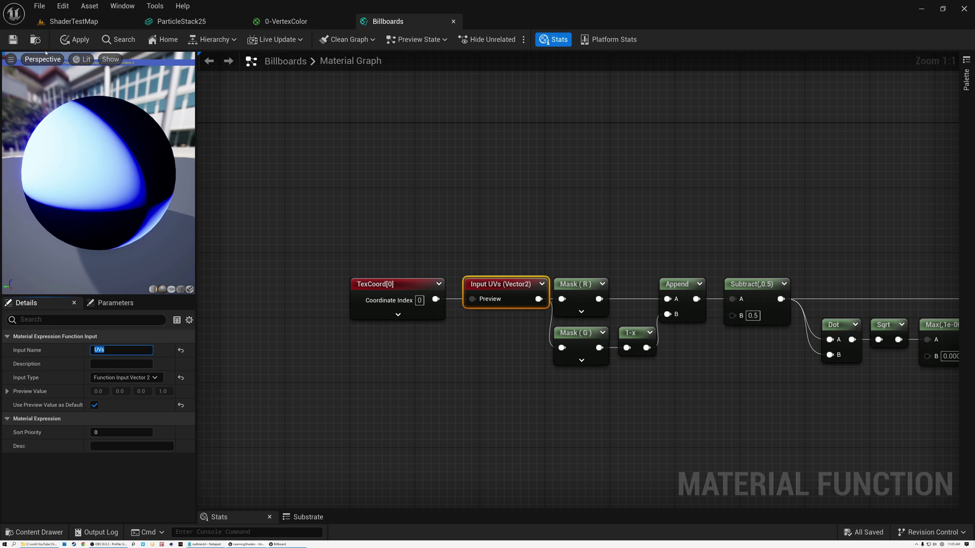
click(14, 40)
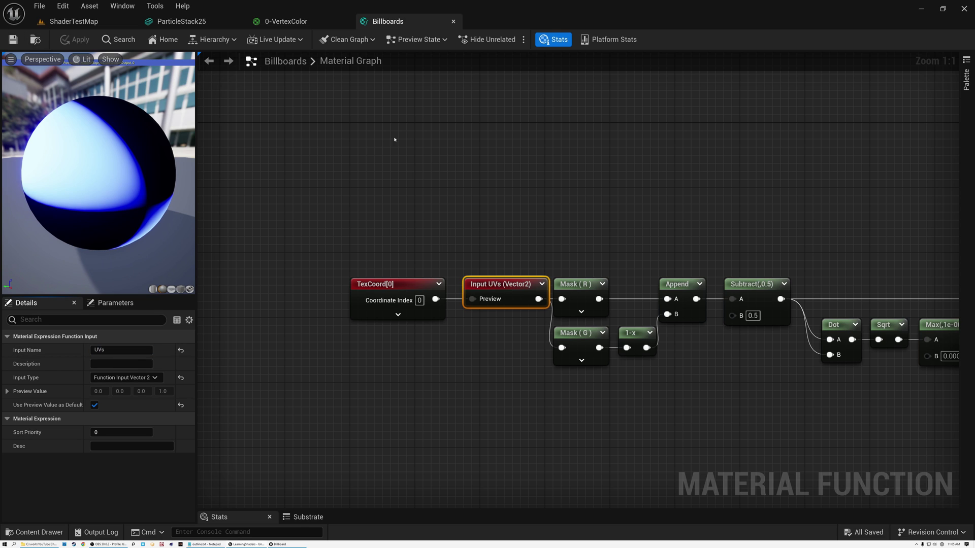
Step: Replace the outdated Billboards node in the 0-VertexColor material with a fresh instance of the function
click(286, 22)
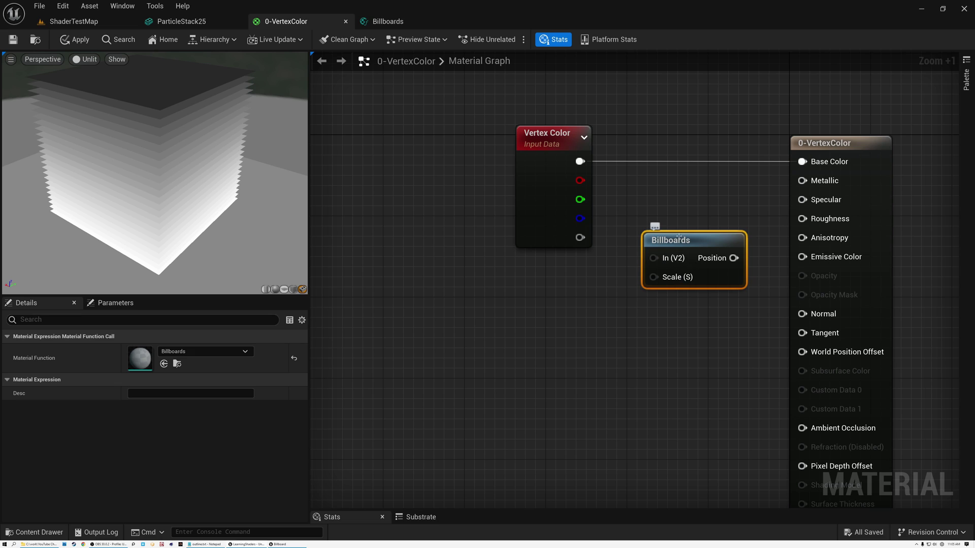
key(Delete)
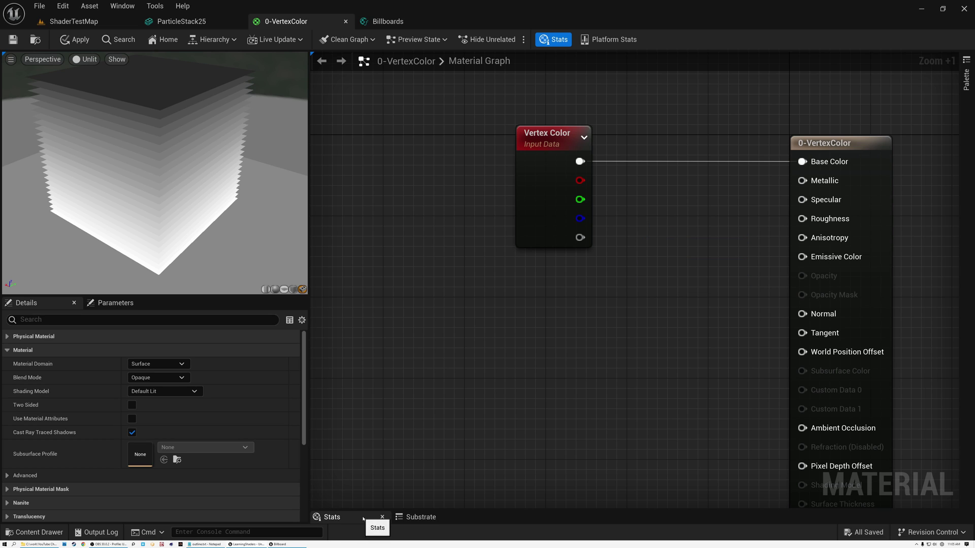
click(34, 532)
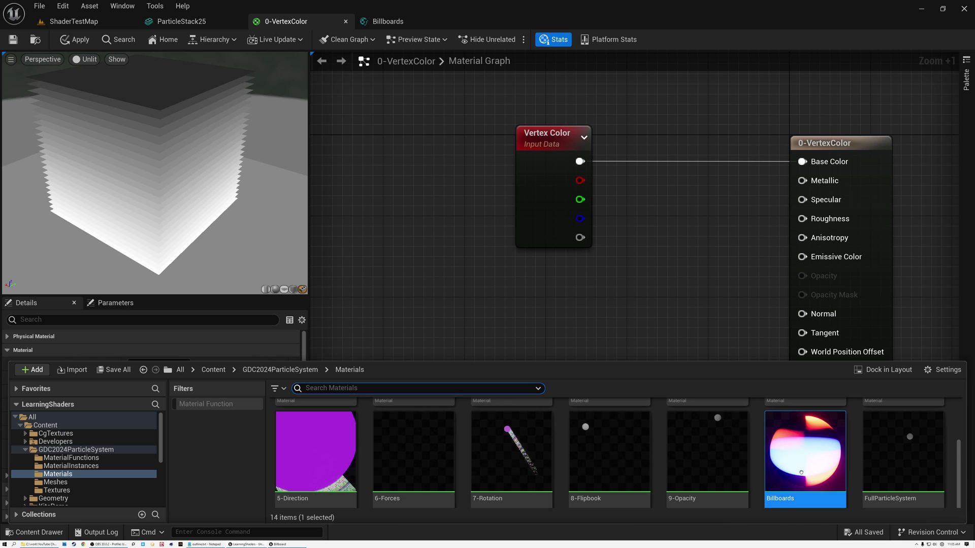
drag(813, 447, 659, 224)
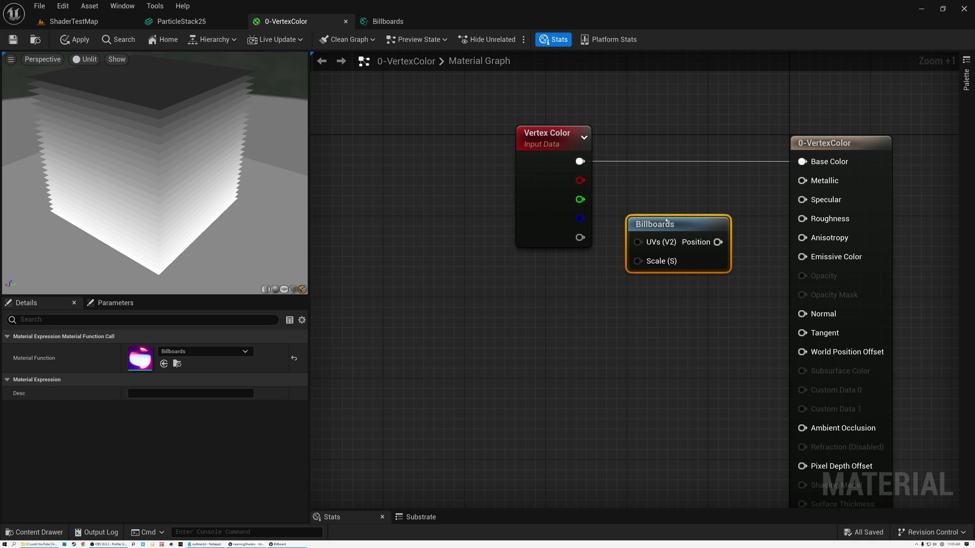
Step: Connect the Billboards node's Position output to World Position Offset and place the node beside that input
scroll(659, 224, up, 2)
scroll(659, 224, up, 4)
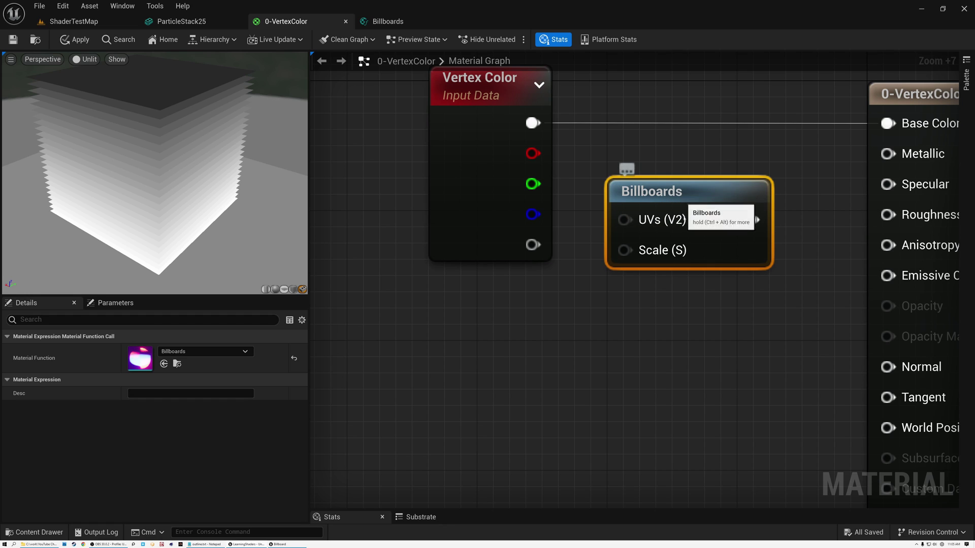
drag(680, 199, 648, 345)
scroll(628, 277, down, 3)
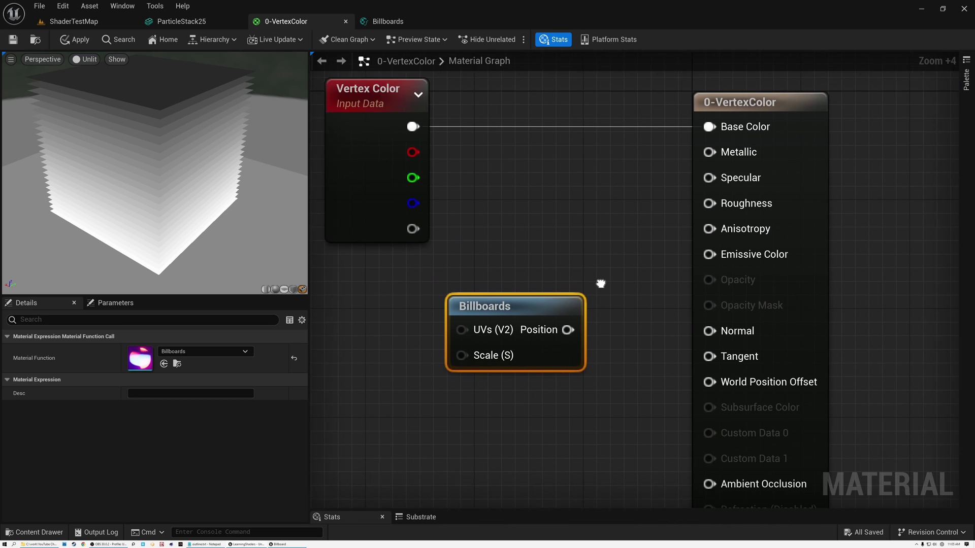
right_drag(601, 284, 584, 266)
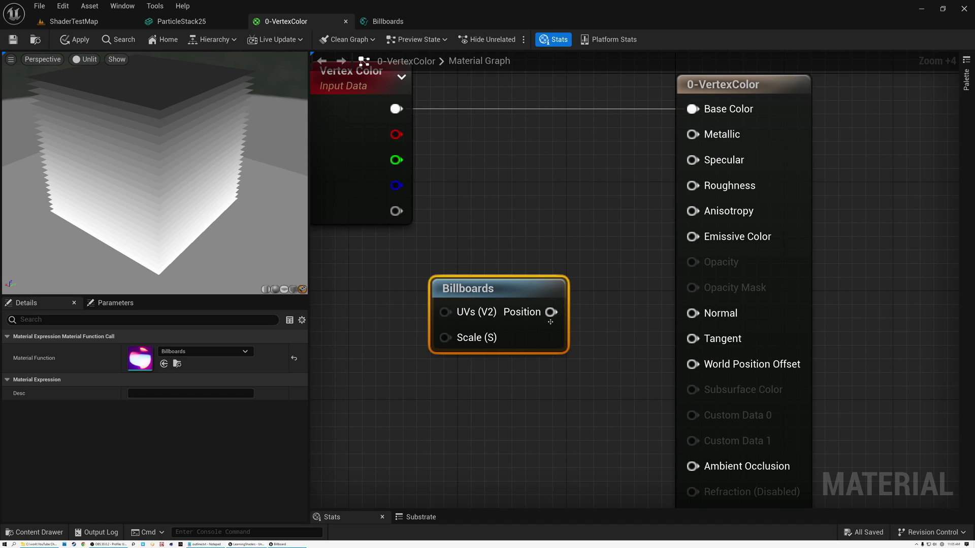
drag(550, 311, 681, 360)
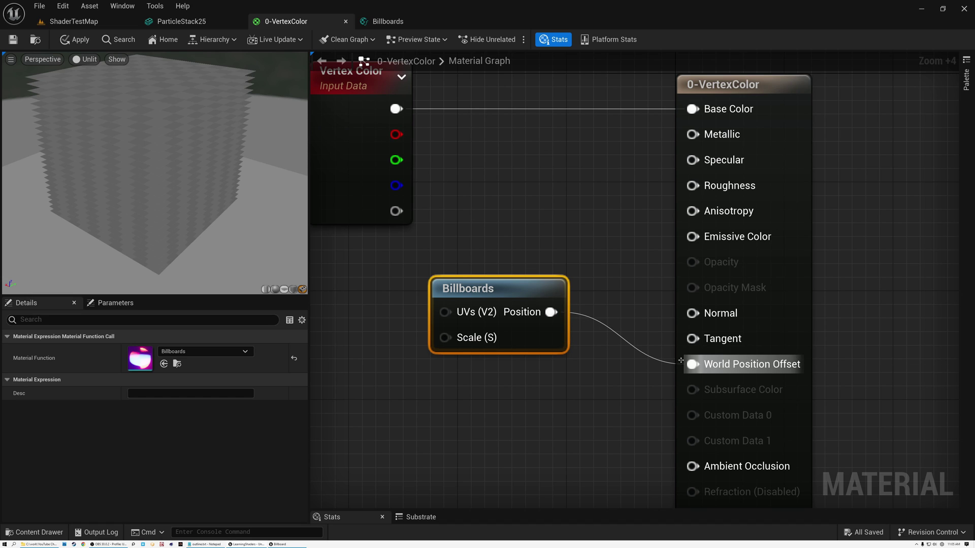
drag(484, 292, 538, 333)
Step: Enlarge the material preview and examine the billboarded quads from several angles and distances
scroll(190, 162, down, 4)
scroll(191, 172, up, 4)
drag(191, 173, 168, 135)
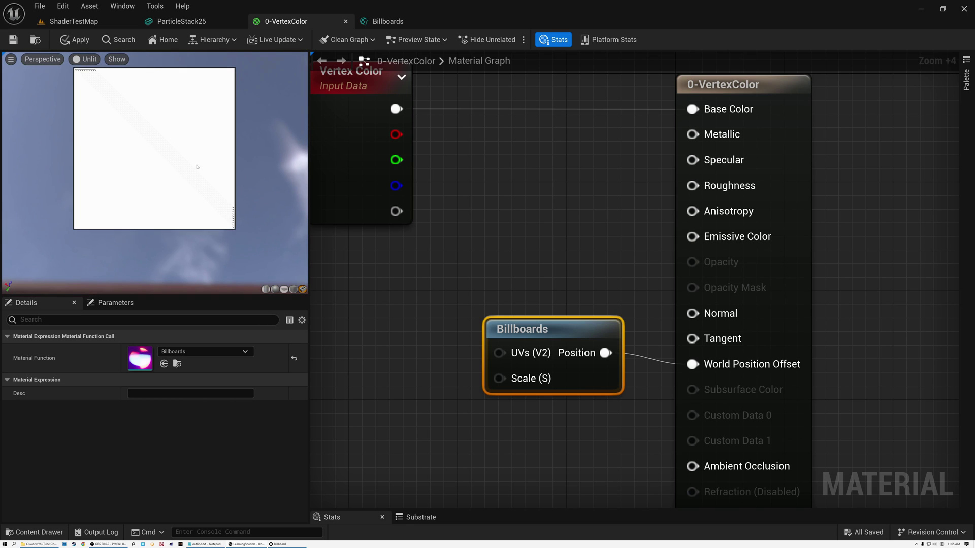
scroll(197, 171, down, 4)
scroll(198, 171, up, 3)
drag(198, 167, 446, 362)
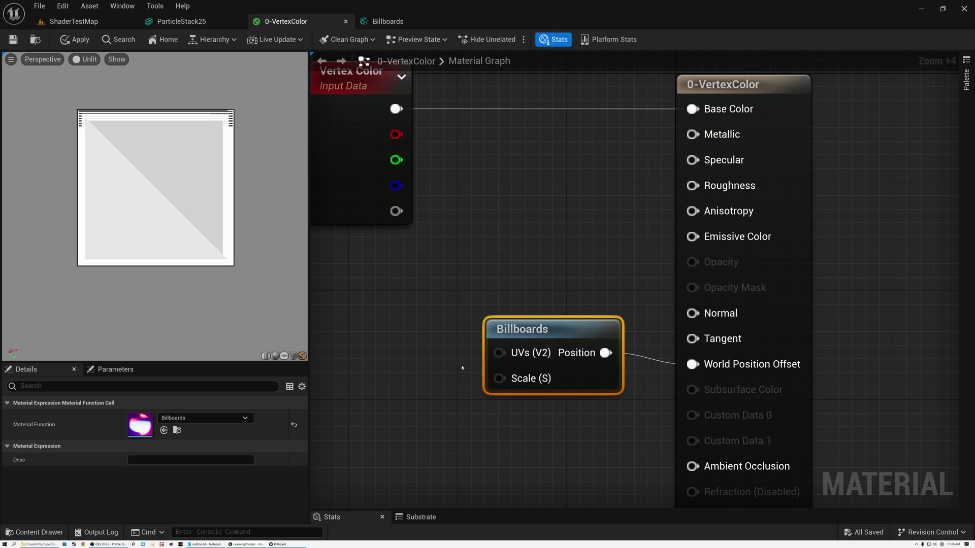
mouse_move(569, 329)
mouse_down()
mouse_move(555, 344)
mouse_move(555, 330)
mouse_up()
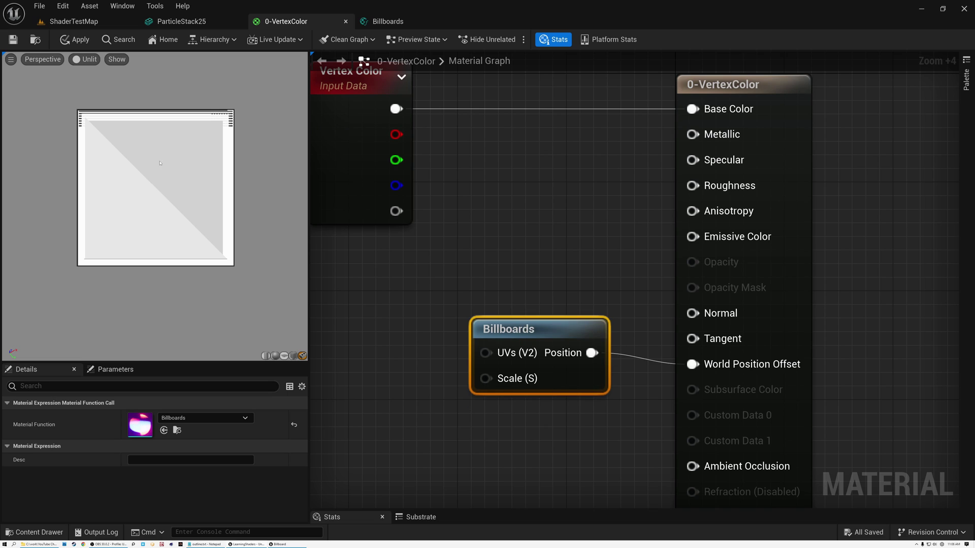
drag(228, 203, 66, 203)
mouse_move(147, 188)
mouse_down()
mouse_move(137, 154)
mouse_move(148, 173)
mouse_move(158, 127)
mouse_move(228, 137)
mouse_move(233, 115)
mouse_up()
scroll(145, 152, down, 6)
scroll(144, 173, up, 4)
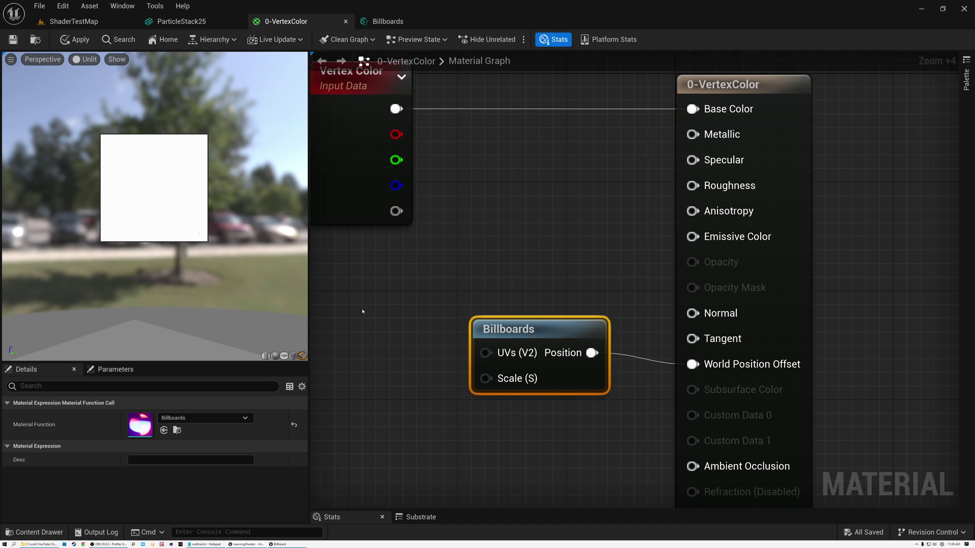
Step: Move the Billboards node farther from the material output node and select the Vertex Color node
drag(548, 323, 462, 337)
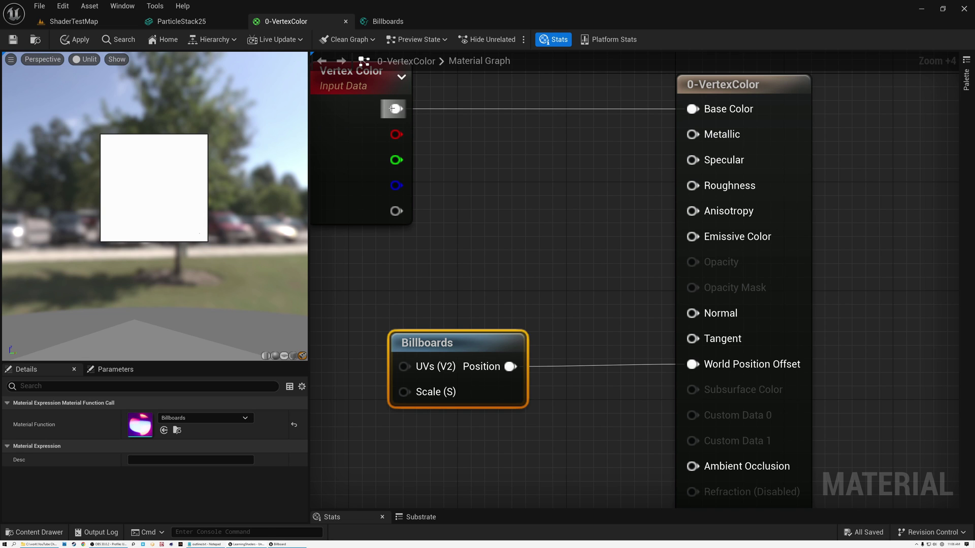
right_drag(476, 153, 501, 179)
click(495, 175)
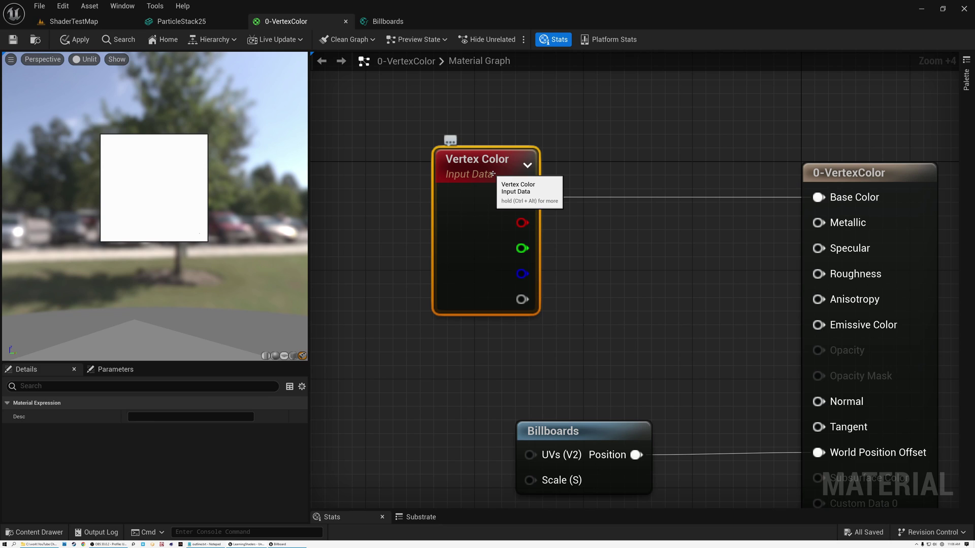
Step: Move the Vertex Color node farther from the material output node and check the preview mesh from other angles
drag(494, 175, 413, 176)
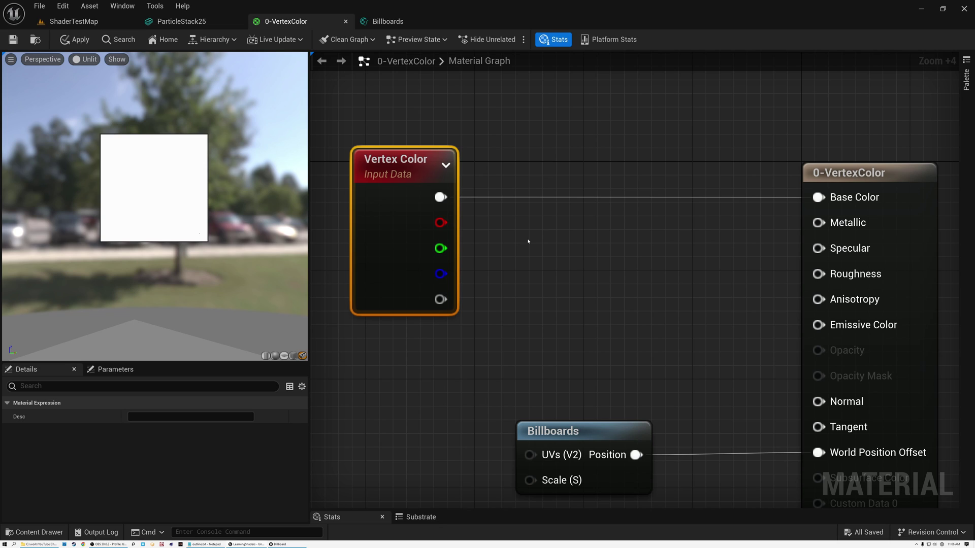
right_drag(584, 284, 580, 240)
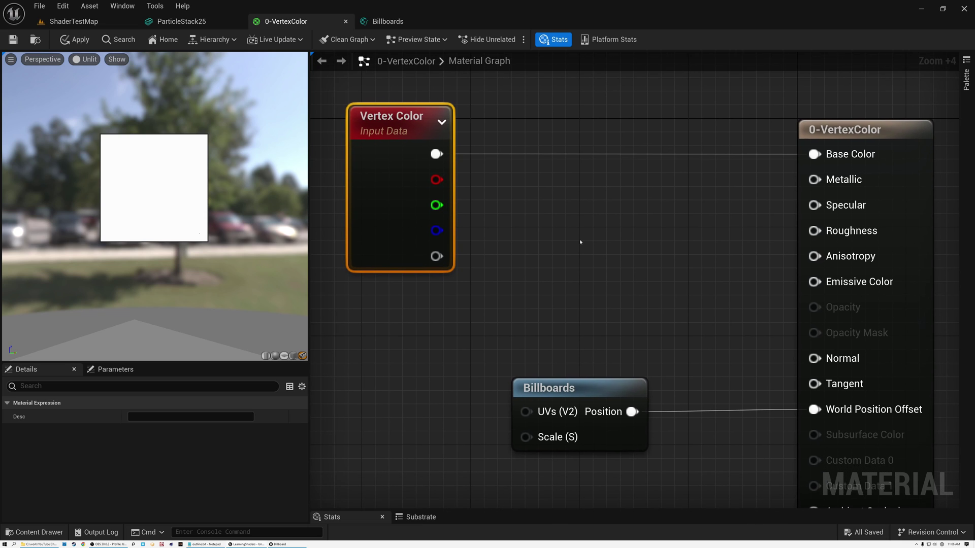
drag(190, 184, 190, 184)
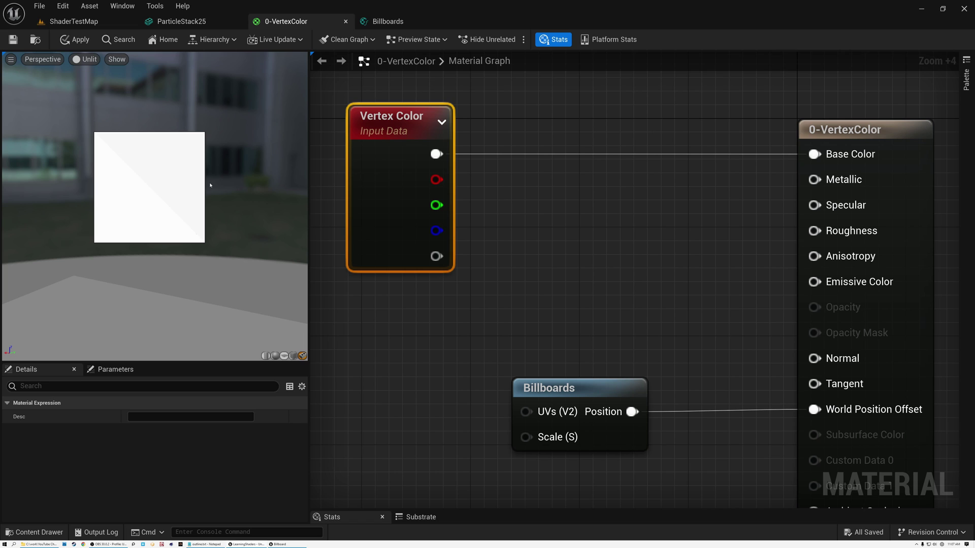
drag(194, 175, 208, 173)
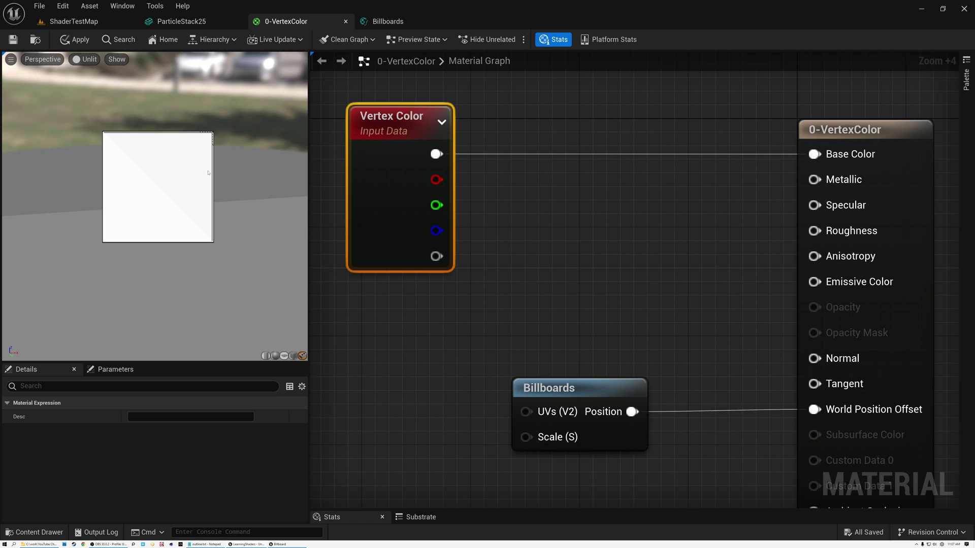
Step: Switch to the ShaderTestMap level and examine the white particle stack on the pebble floor from several angles and distances
click(86, 22)
right_drag(389, 216, 325, 171)
key(s)
key(w)
key(w)
key(d)
key(s)
key(w)
key(s)
key(w)
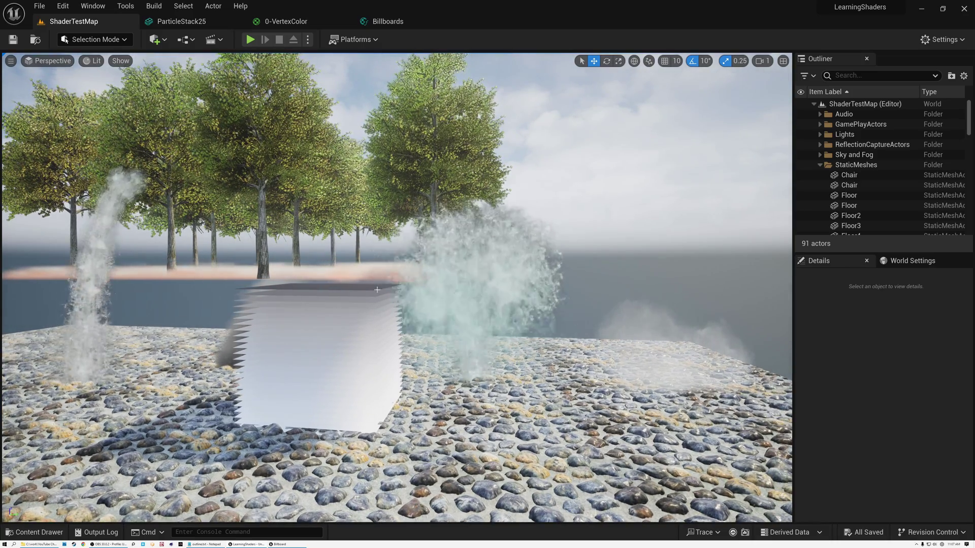
key(a)
key(e)
right_drag(328, 304, 341, 310)
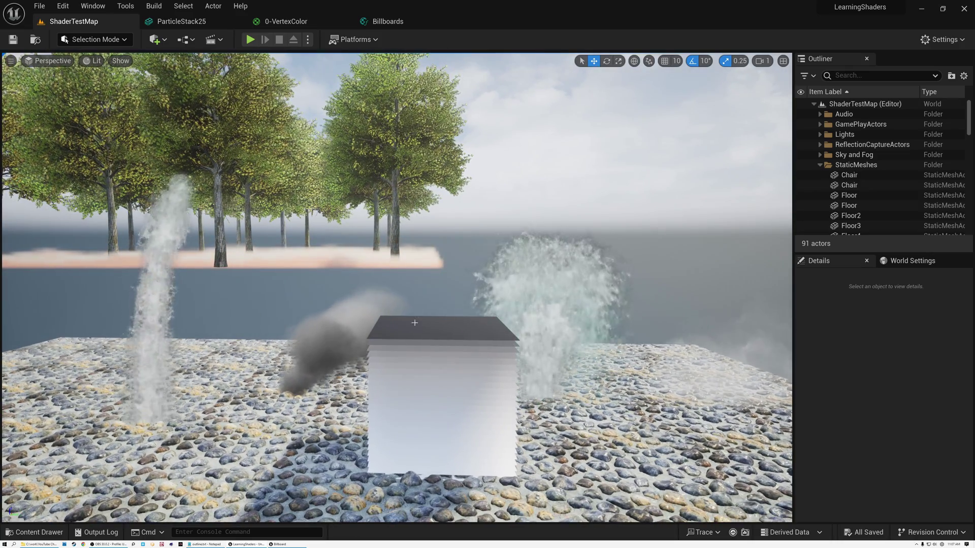
Step: Return to the 0-VertexColor material and move the Billboards node farther from the material output, beneath the Vertex Color node
click(182, 21)
click(271, 22)
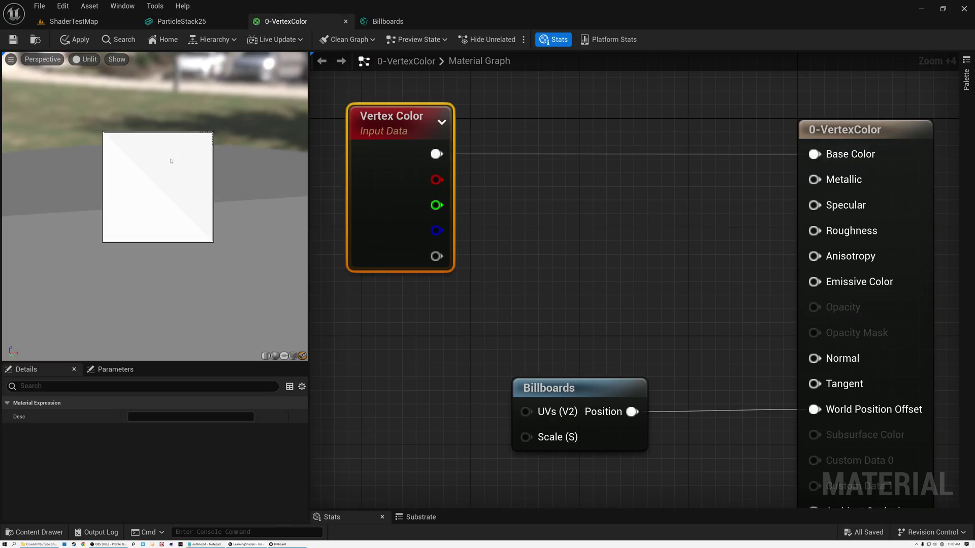
click(591, 390)
right_drag(614, 348, 635, 253)
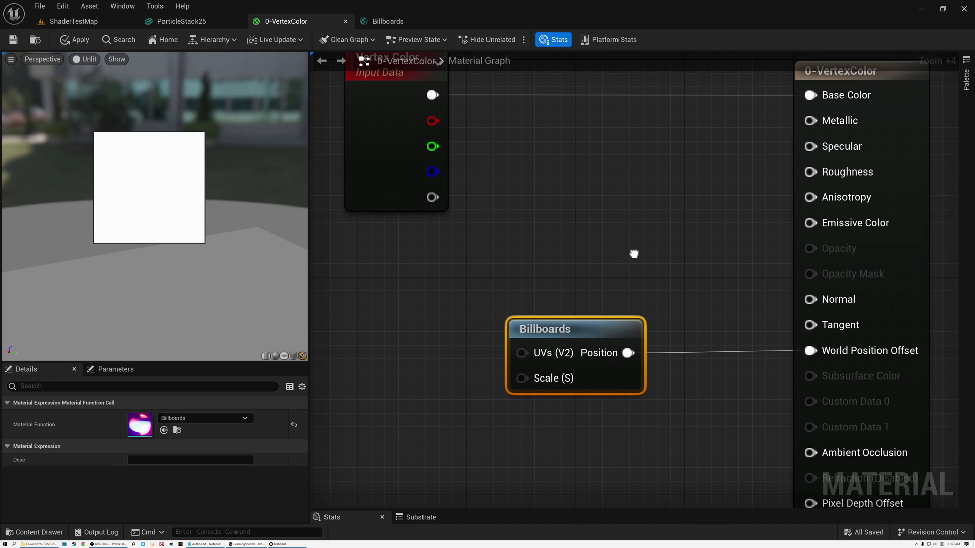
scroll(634, 255, down, 2)
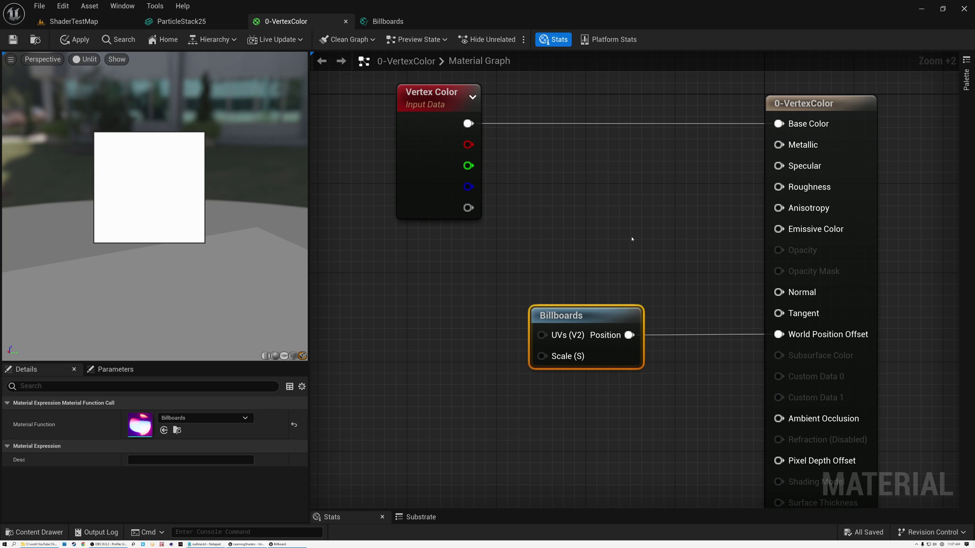
drag(594, 307, 482, 311)
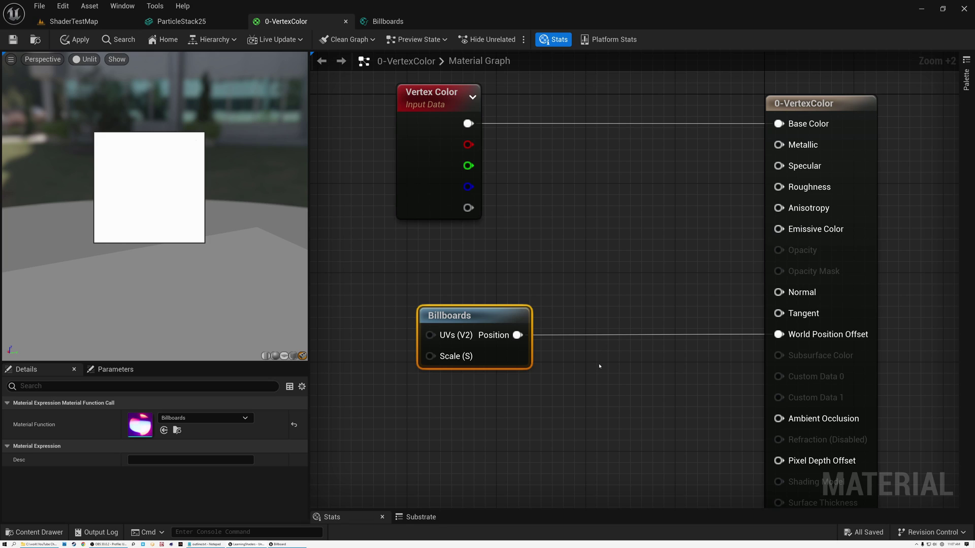